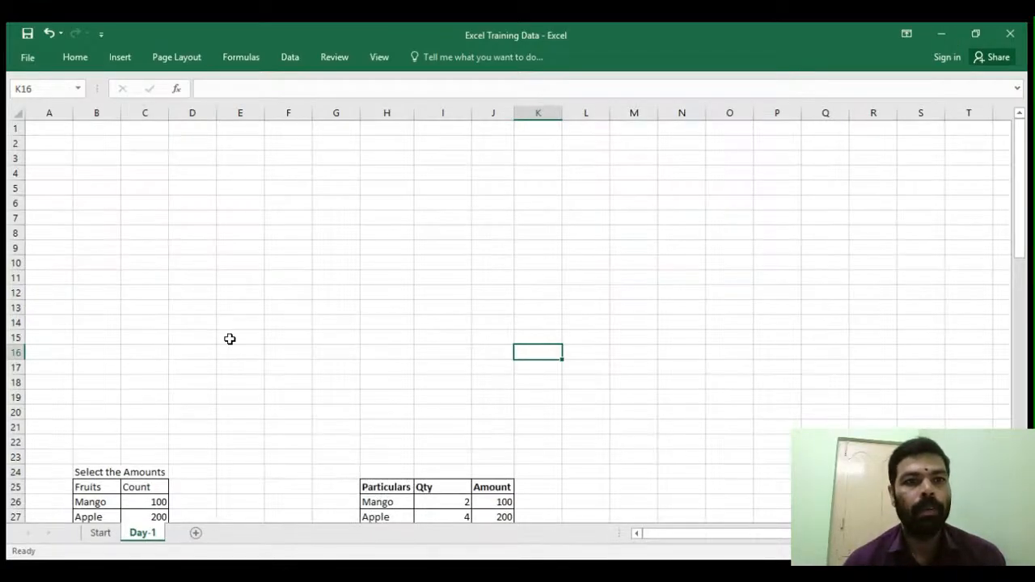
- Select several cells across the sheet to see their cell references
left_click(209, 262)
left_click(752, 569)
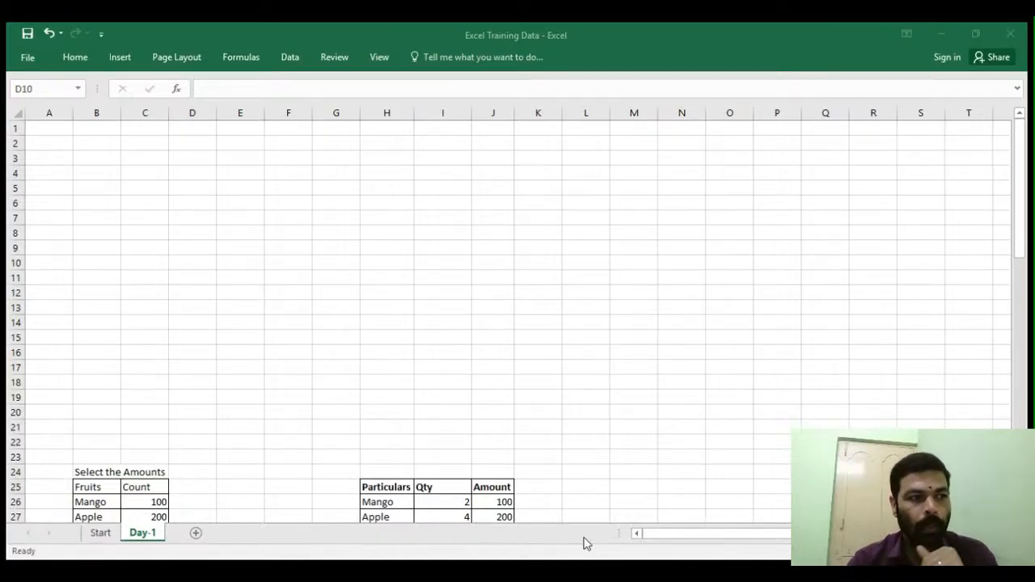
left_click(265, 213)
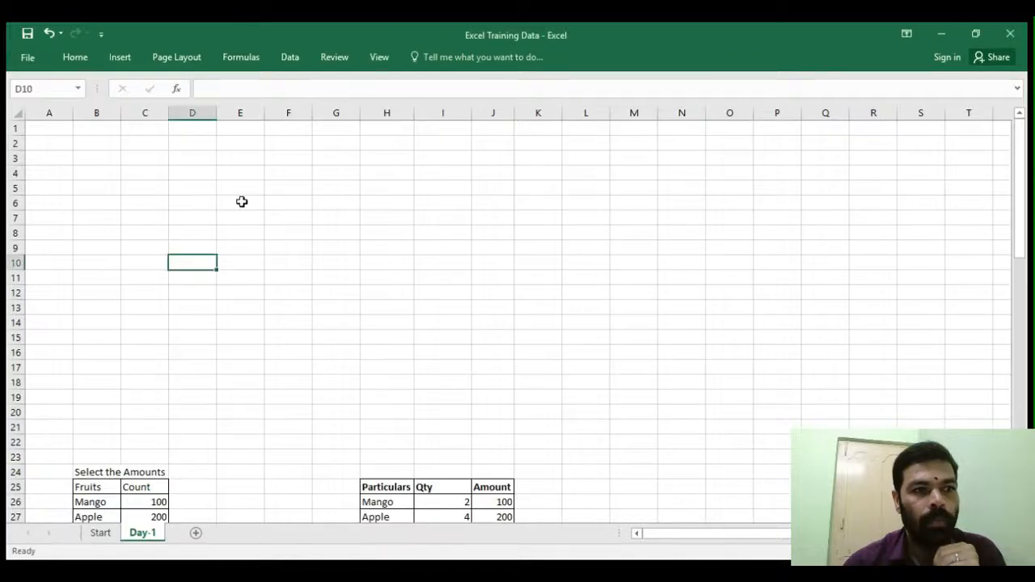
left_click(118, 189)
left_click(118, 160)
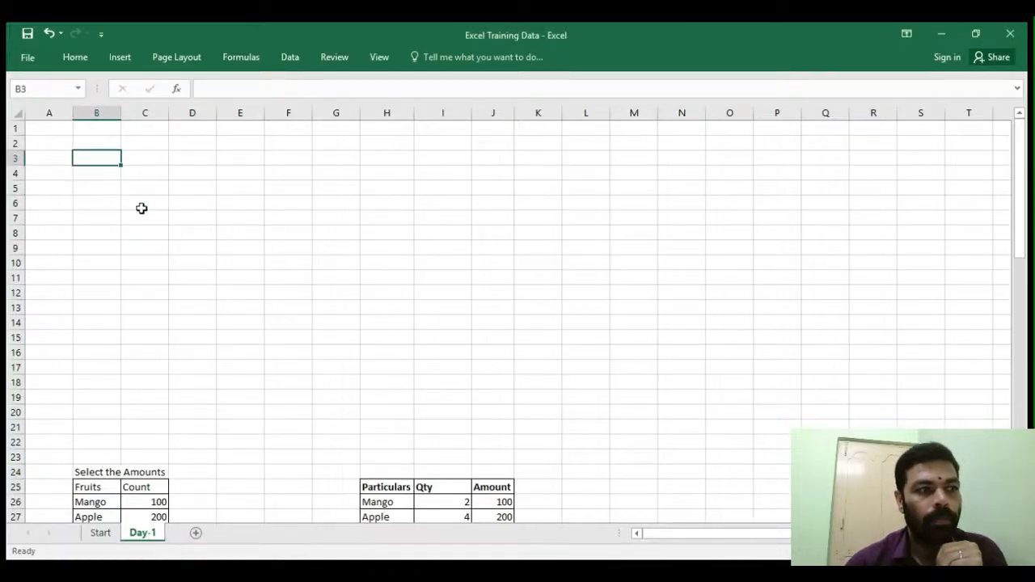
left_click(171, 174)
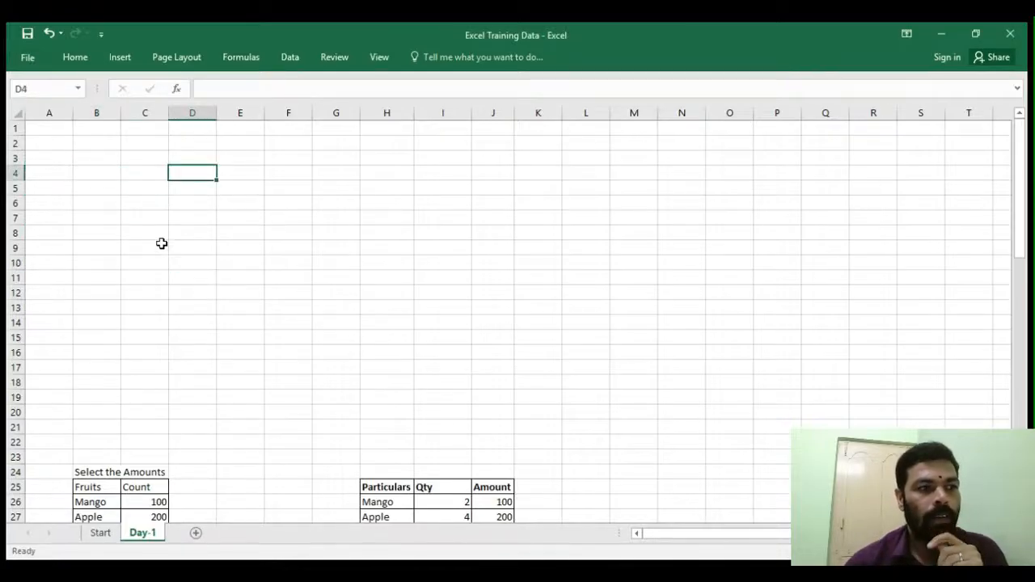
left_click(147, 214)
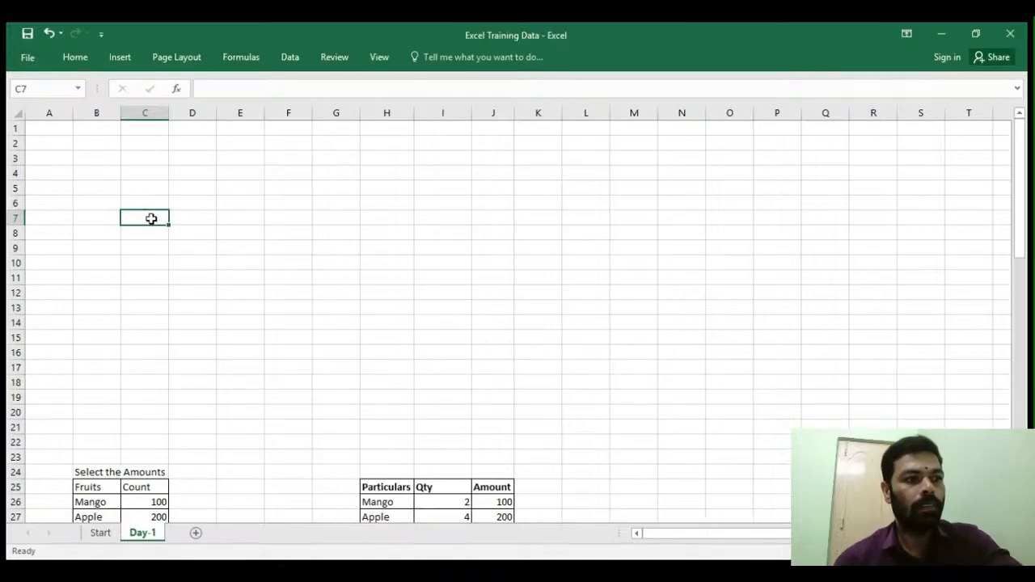
left_click(142, 161)
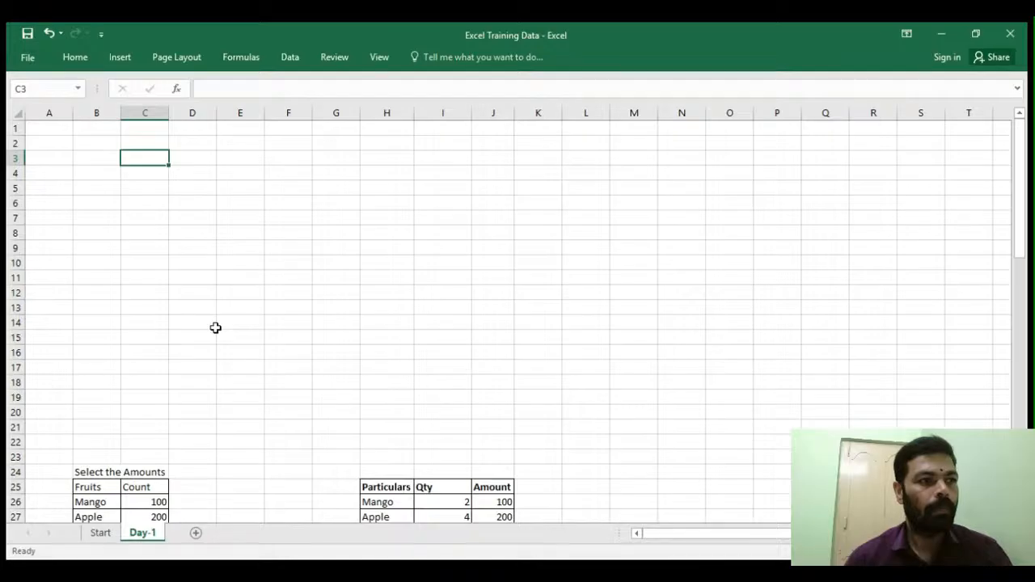
left_click(261, 234)
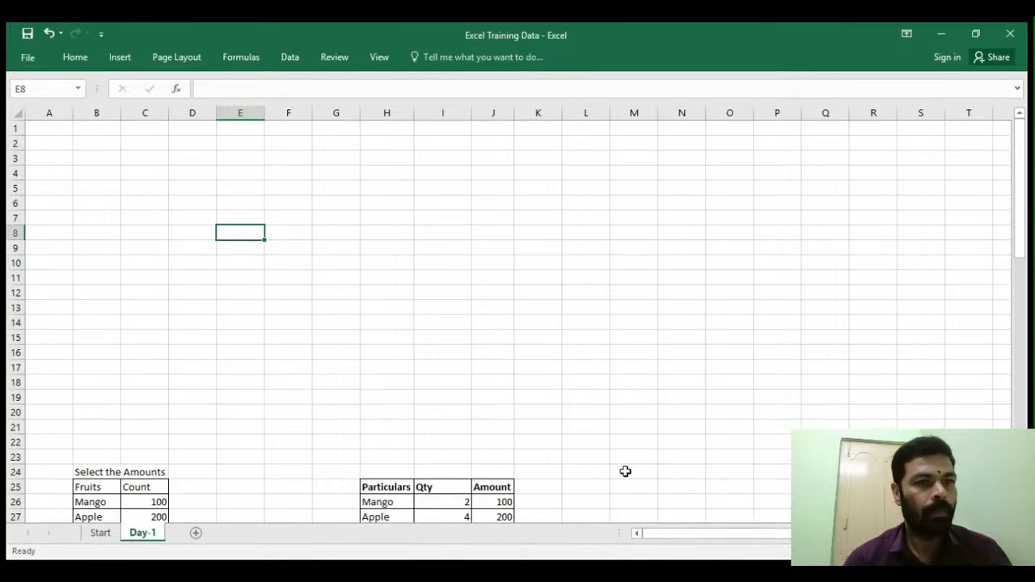
- Enter a person's name in cell B3
left_click(104, 156)
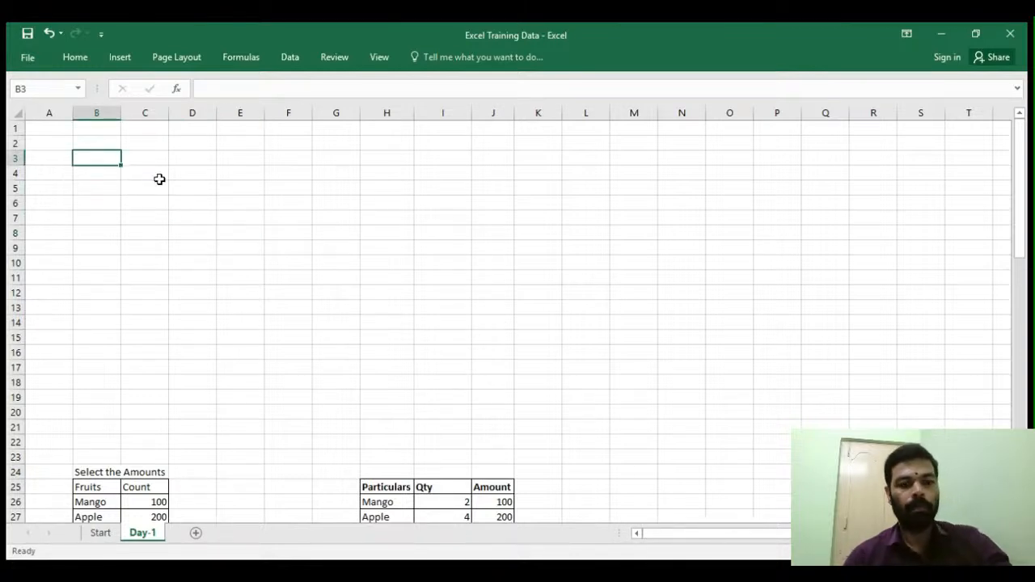
type("Sandesh MR")
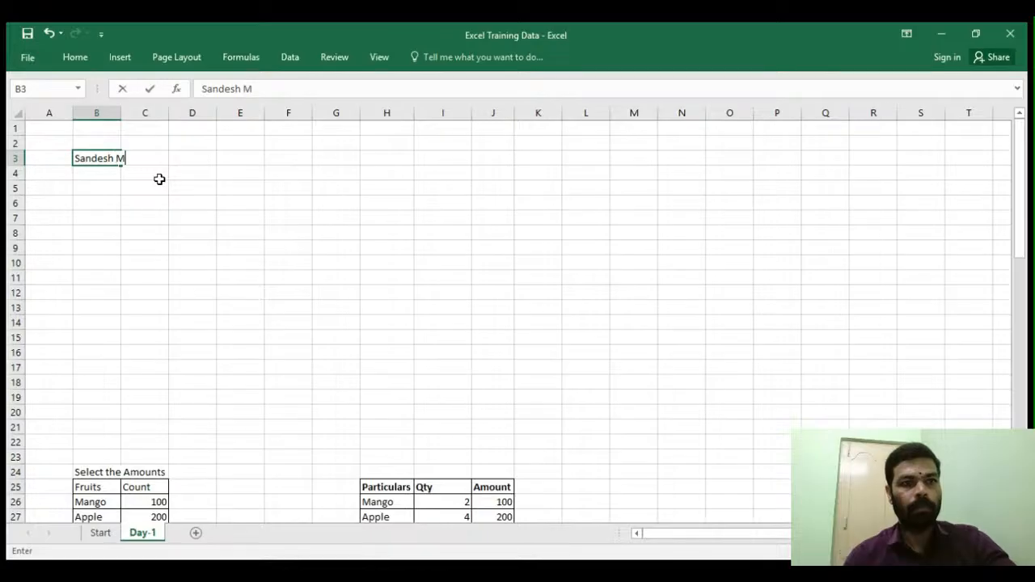
key("Return")
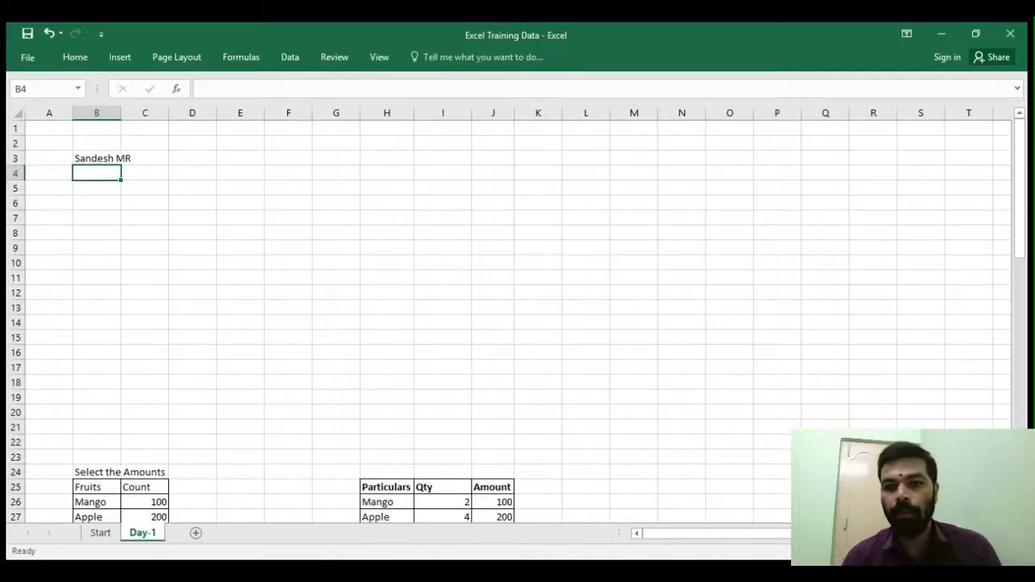
- Select individual cells such as E6, G4 and C7 around the sheet
left_click(687, 571)
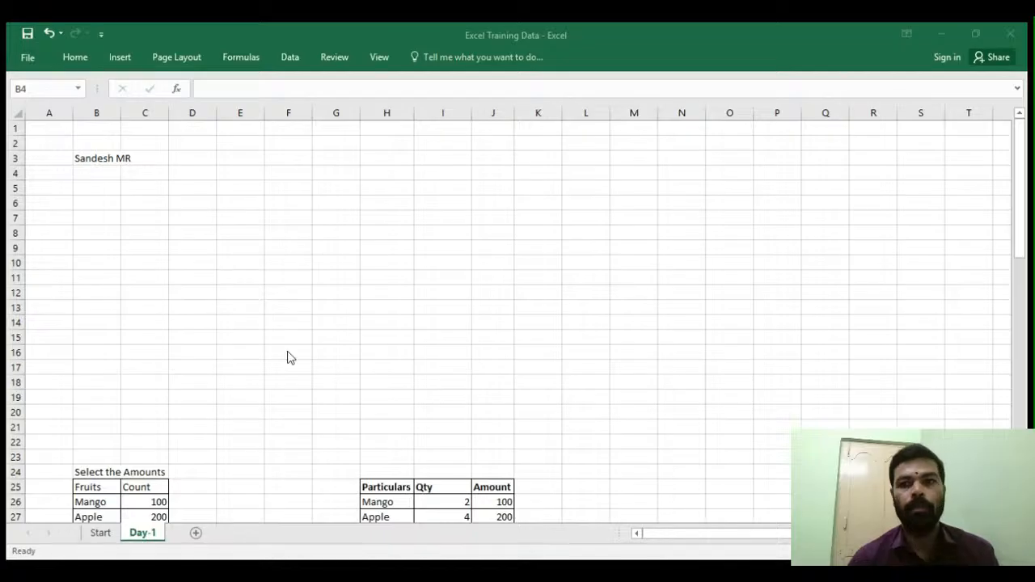
left_click(944, 34)
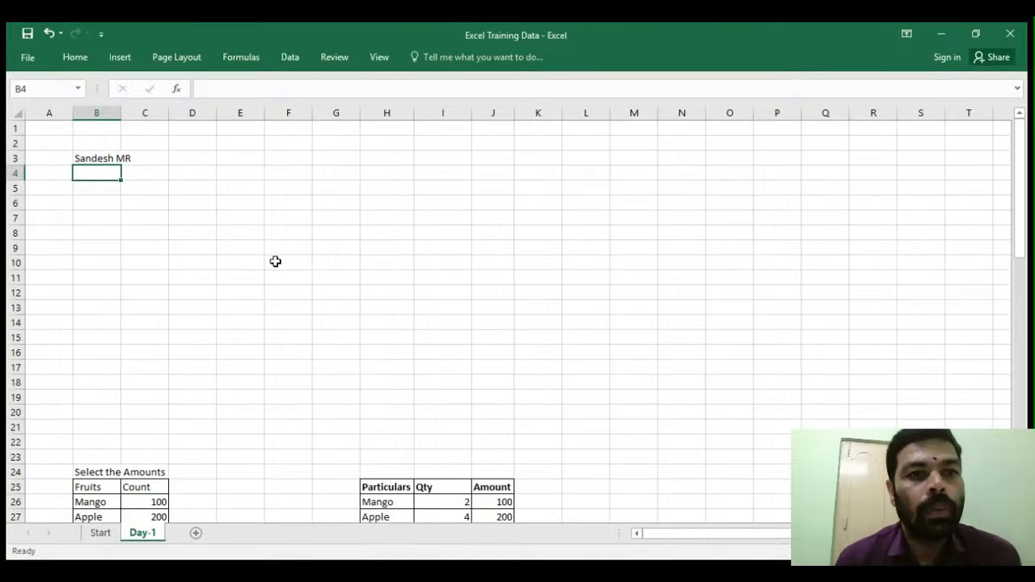
left_click(235, 210)
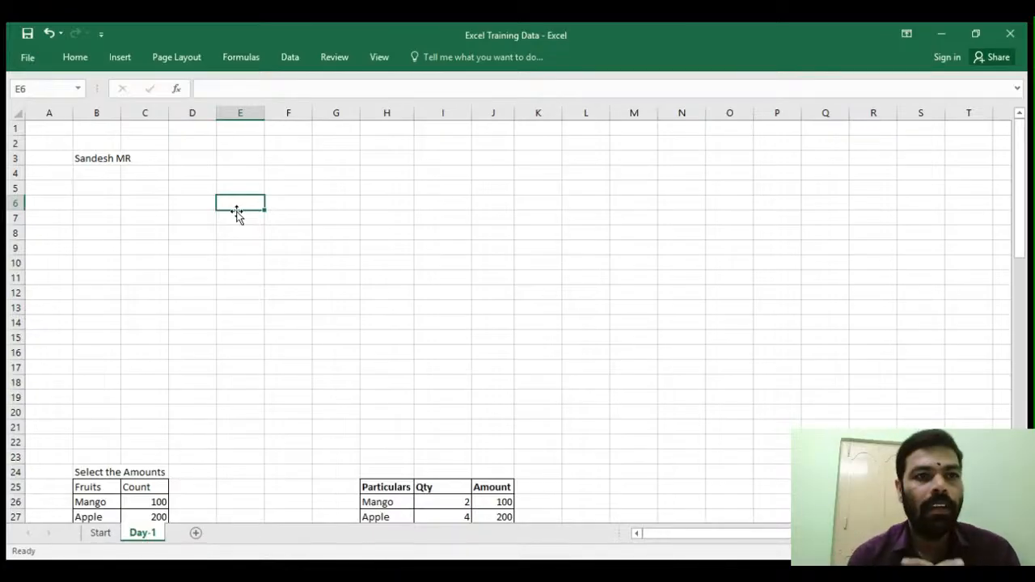
left_click(329, 177)
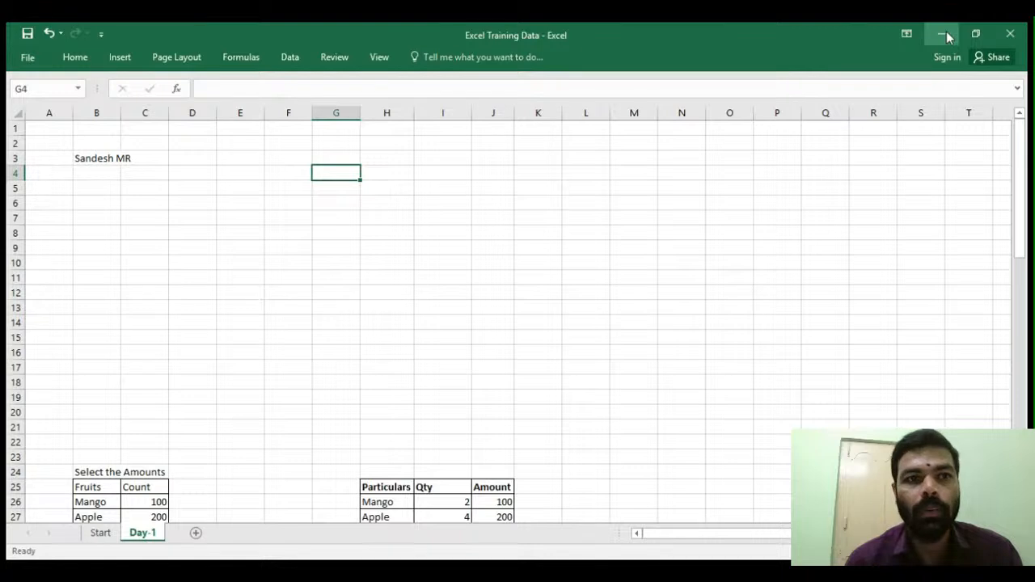
left_click(91, 233)
left_click(131, 219)
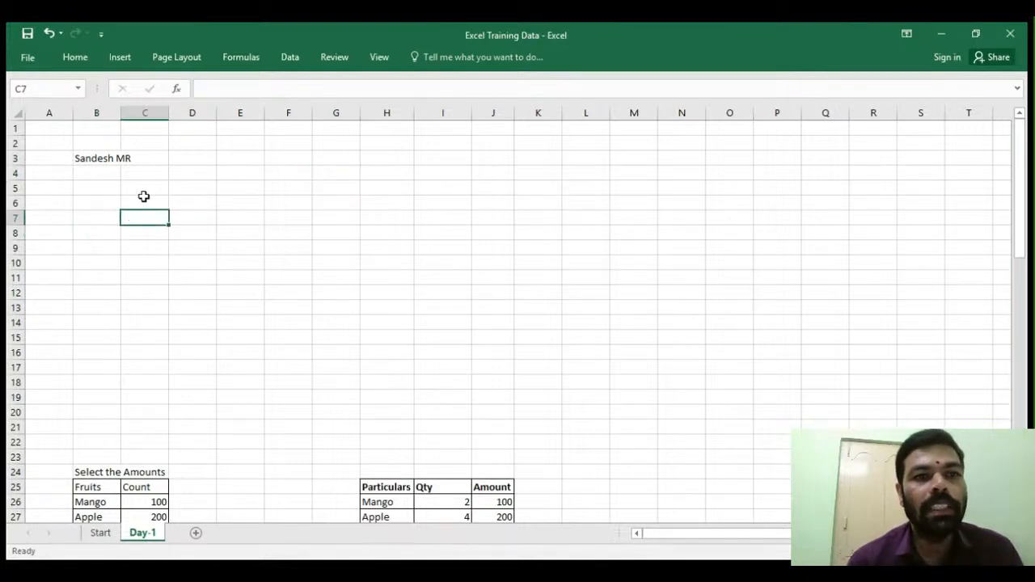
- Practise range selection: cells C5:C6, the whole of row 5, and the block from column A to F
left_click_drag(144, 195, 153, 200)
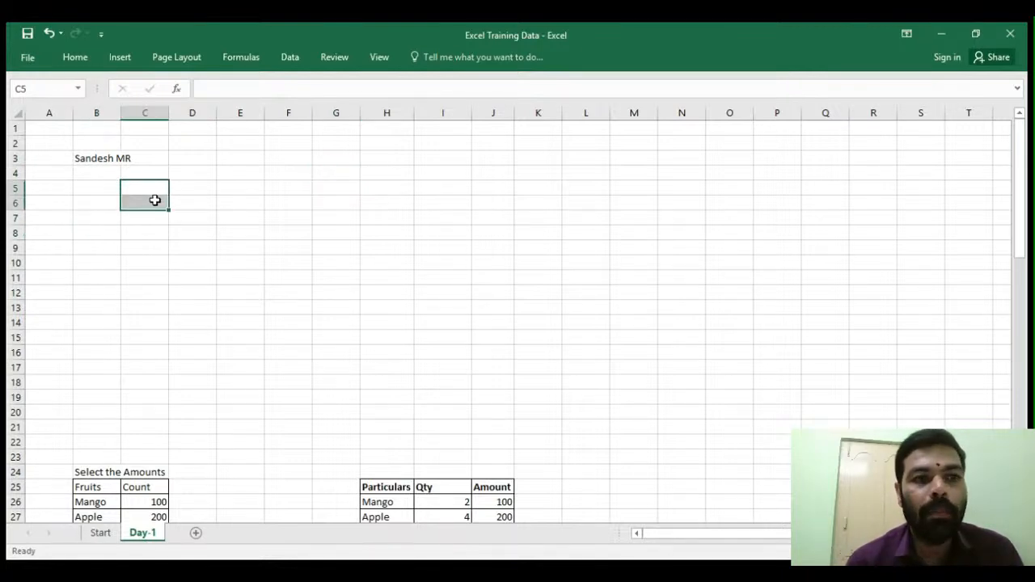
left_click(4, 188)
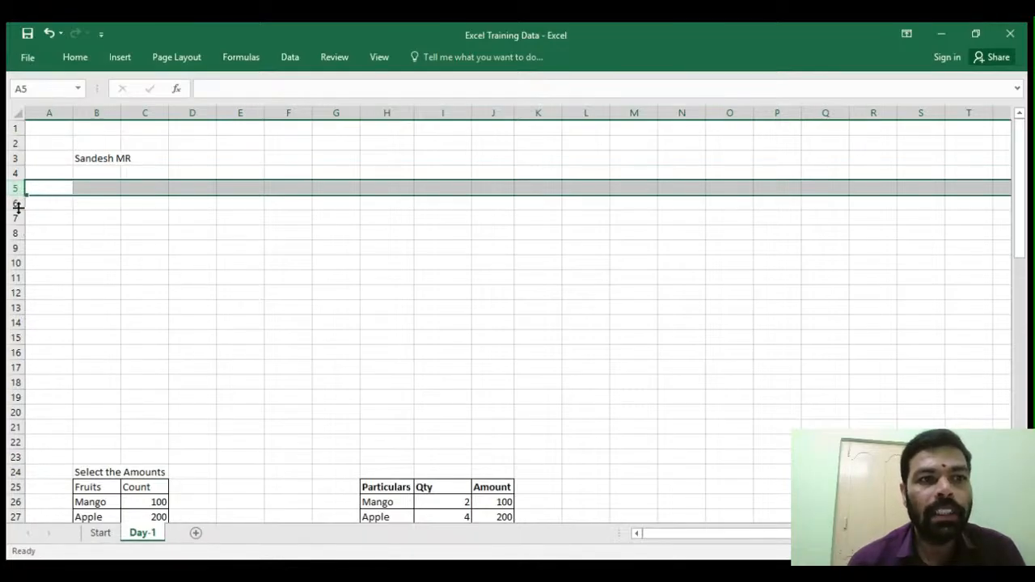
left_click(15, 277)
left_click(44, 115)
left_click_drag(45, 116, 318, 167)
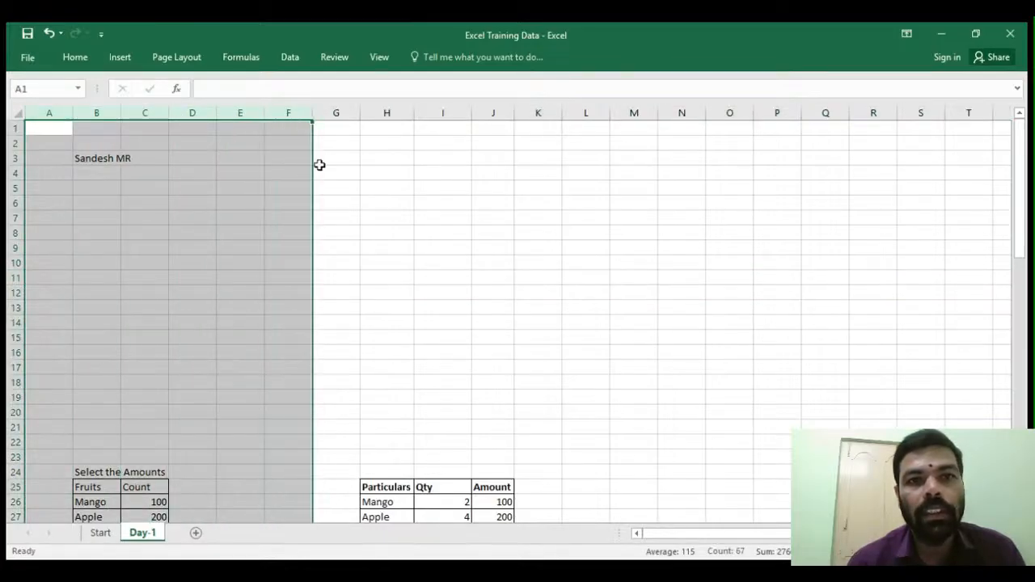
left_click(320, 158)
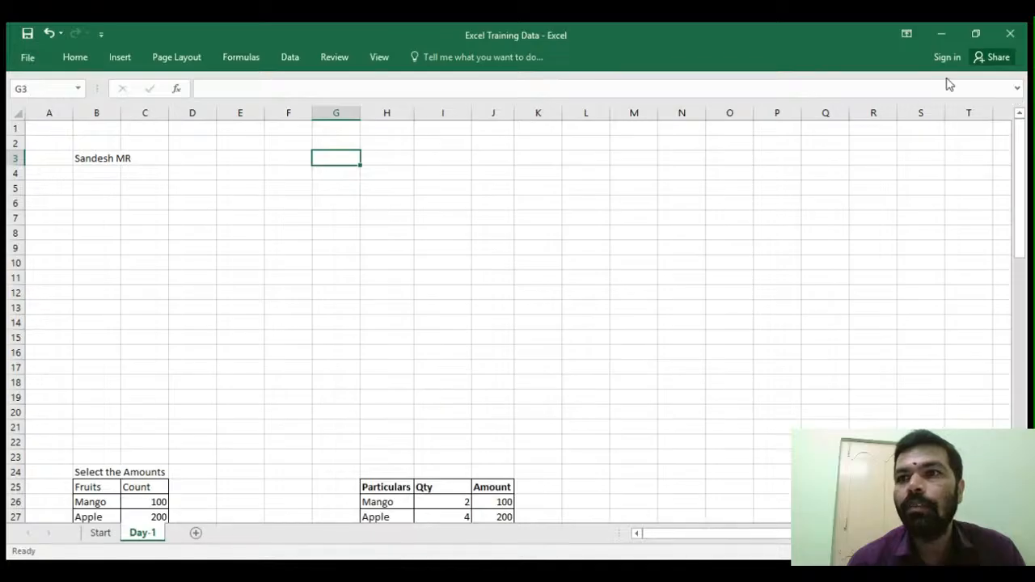
- Expand the formula bar and display the full ribbon on the View tab
left_click(1017, 88)
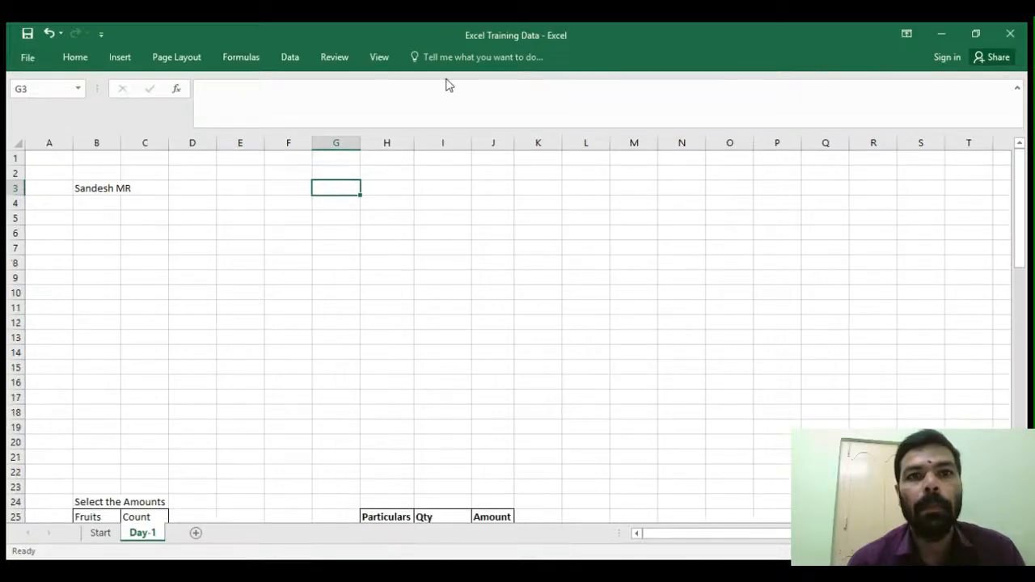
left_click(372, 58)
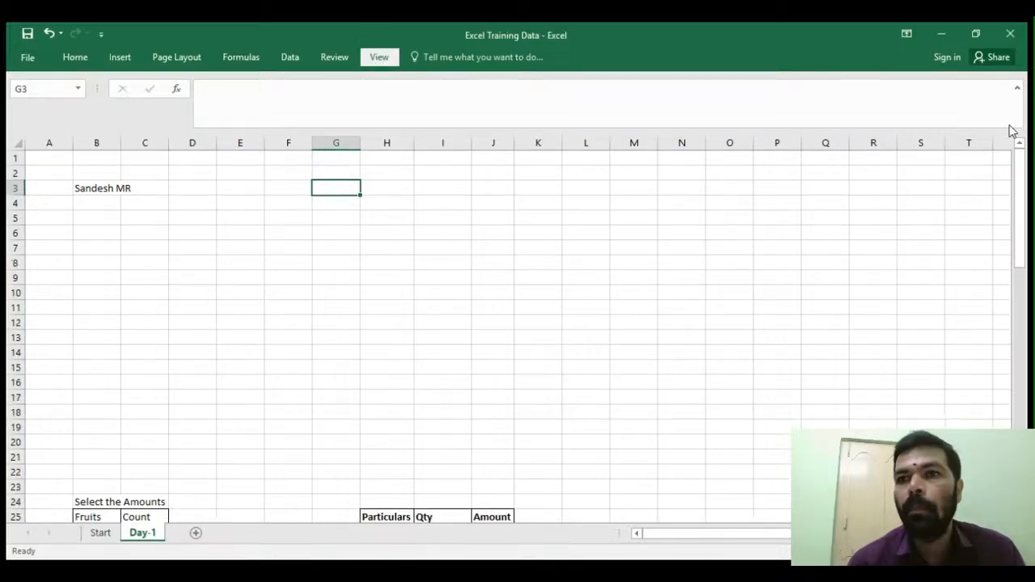
left_click(147, 288)
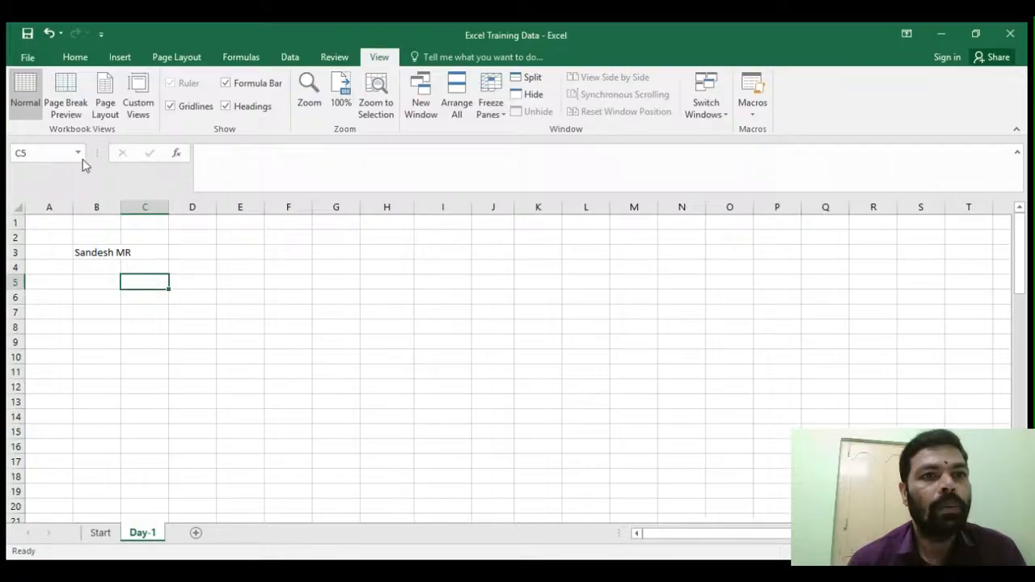
left_click(241, 283)
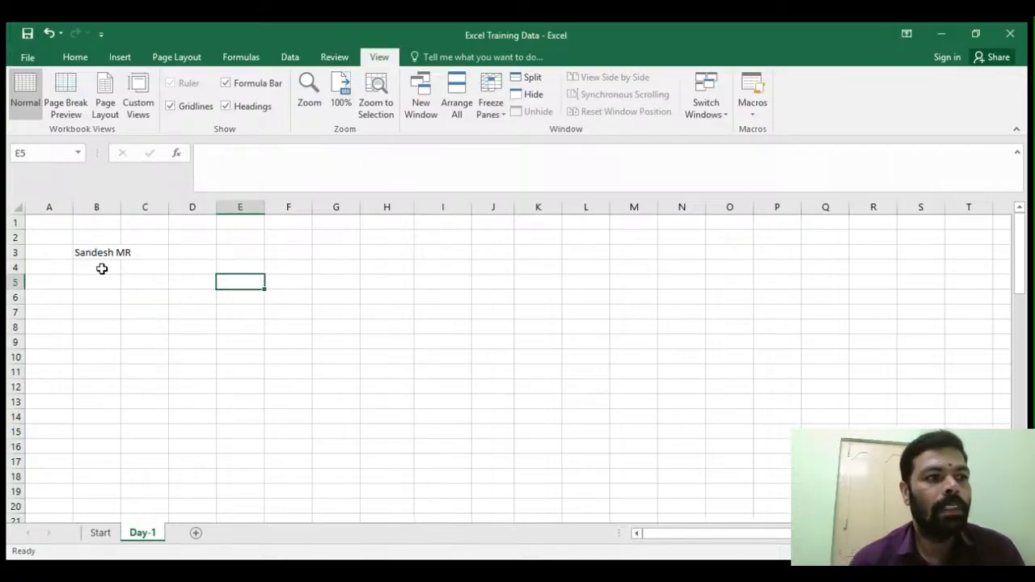
- Browse each ribbon tab from Home through View to review the available commands
left_click(77, 58)
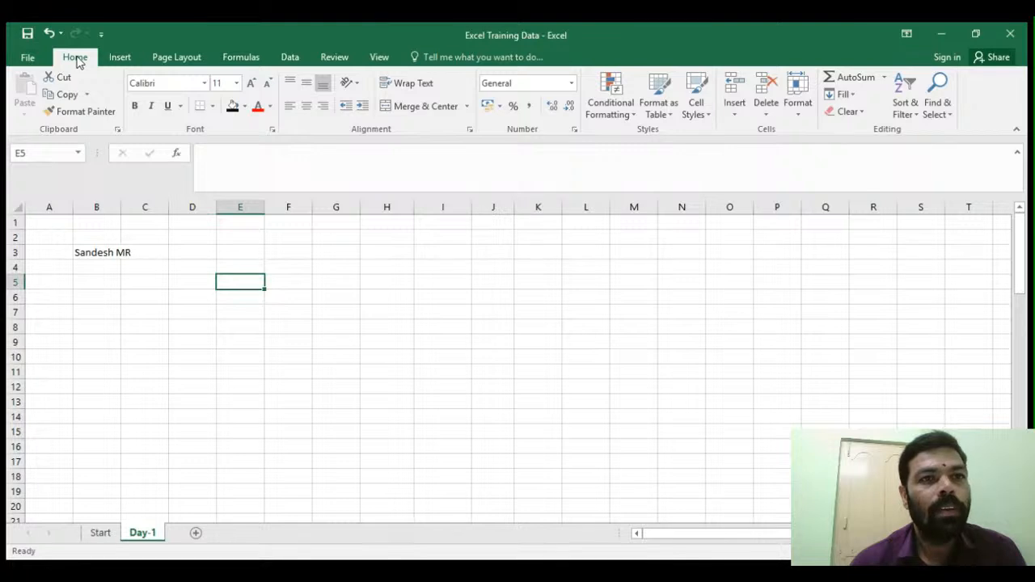
left_click(114, 62)
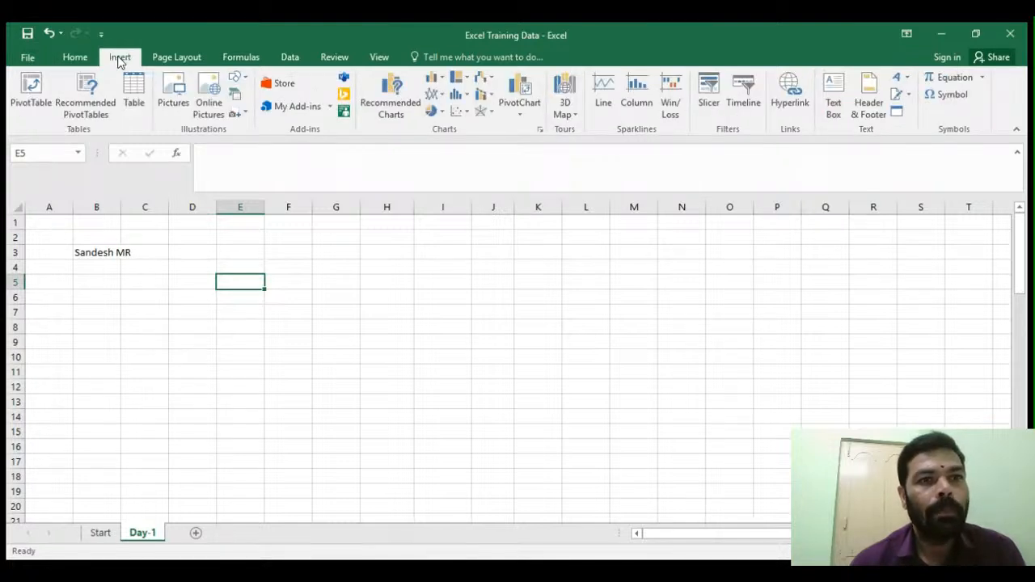
left_click(182, 59)
left_click(245, 57)
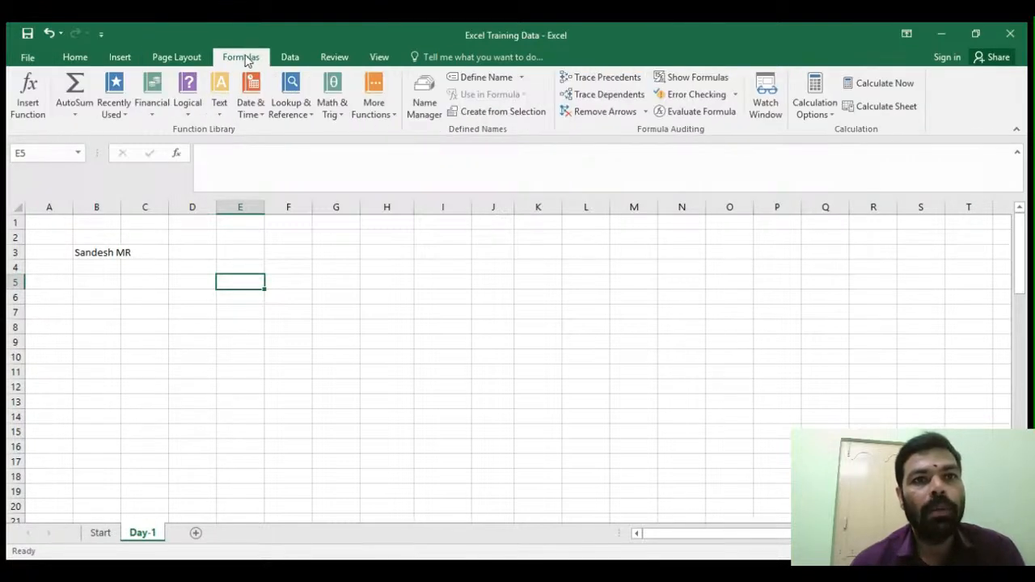
left_click(288, 59)
left_click(331, 60)
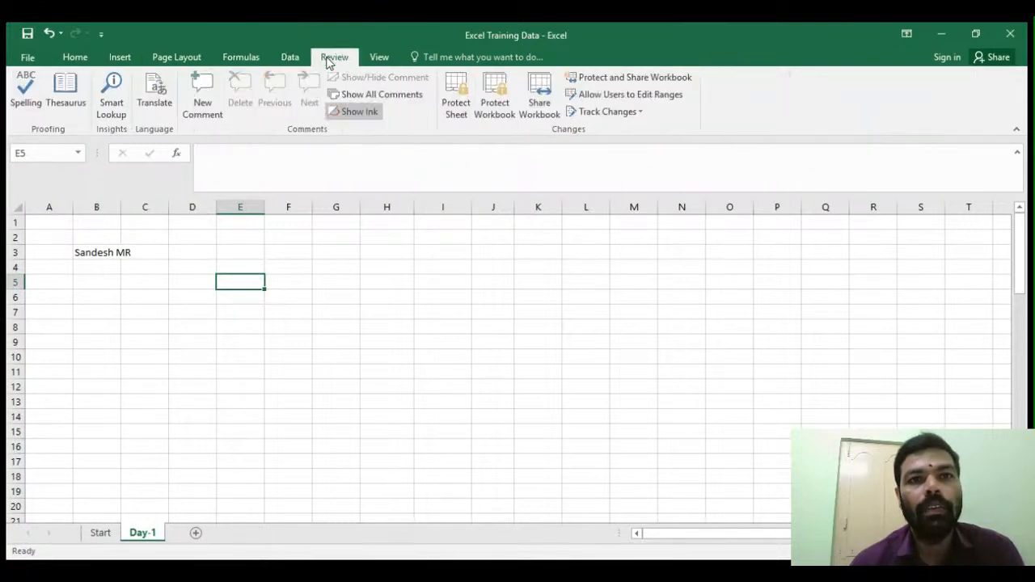
left_click(377, 59)
- Navigate along row 5 with the keyboard, jumping to the last column XFD and back to column A
left_click(115, 296)
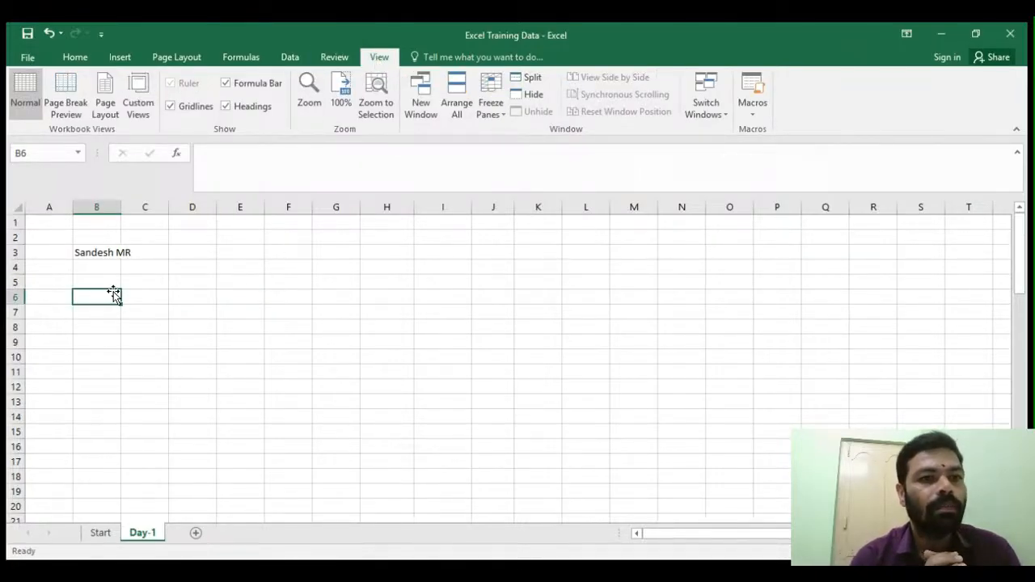
left_click(91, 285)
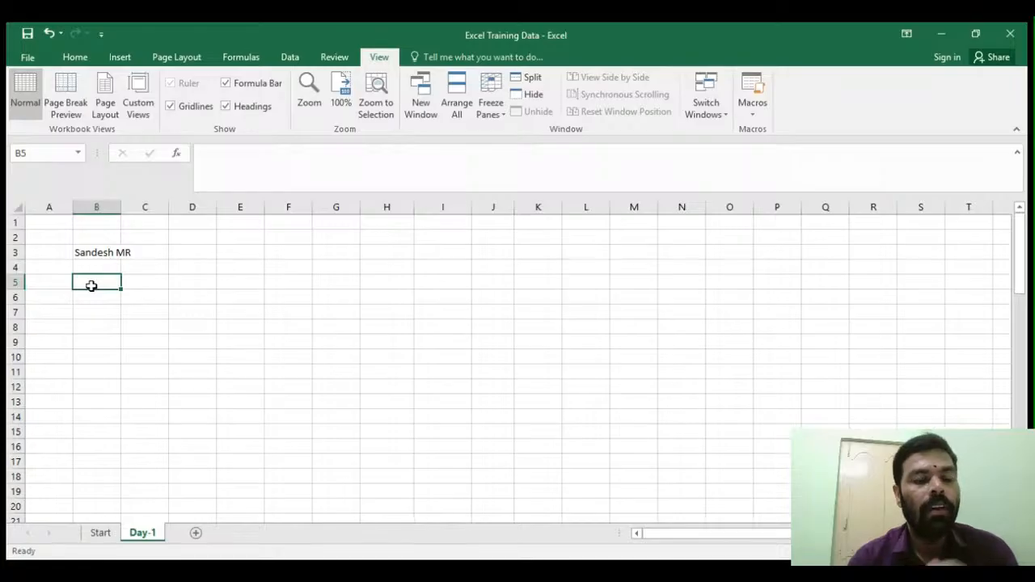
key("Left")
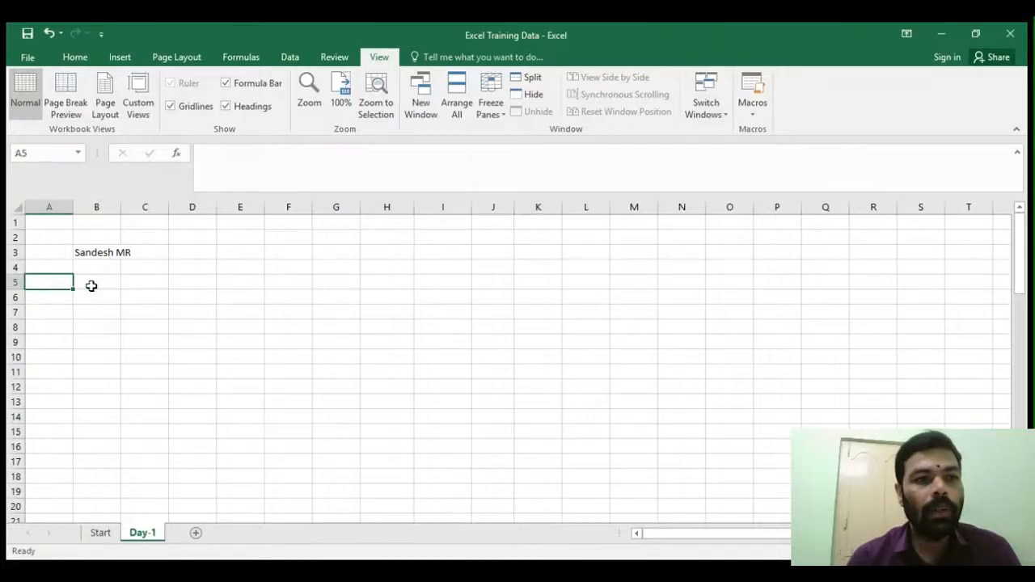
key("Right")
key("Right")
key("Right")
key("Right")
key("Right")
key("Right")
key("Right")
key("Right")
key("Right")
key("Right")
key("Right")
key("Right")
key("Right")
key("Right")
key("Right")
key("Right")
key("Right")
key("Right")
key("Right")
key("Right")
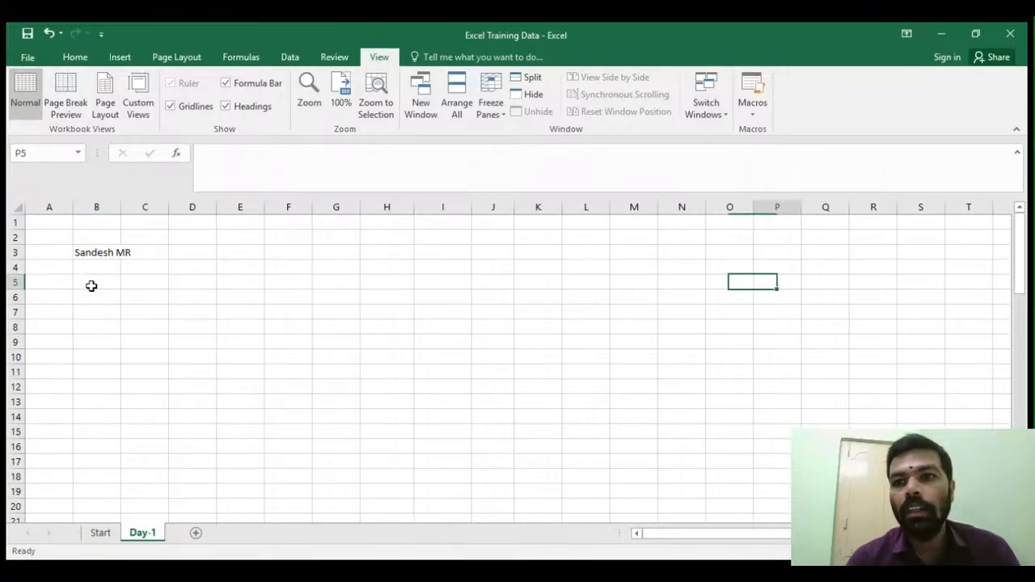
key("Right")
key("ctrl+Right")
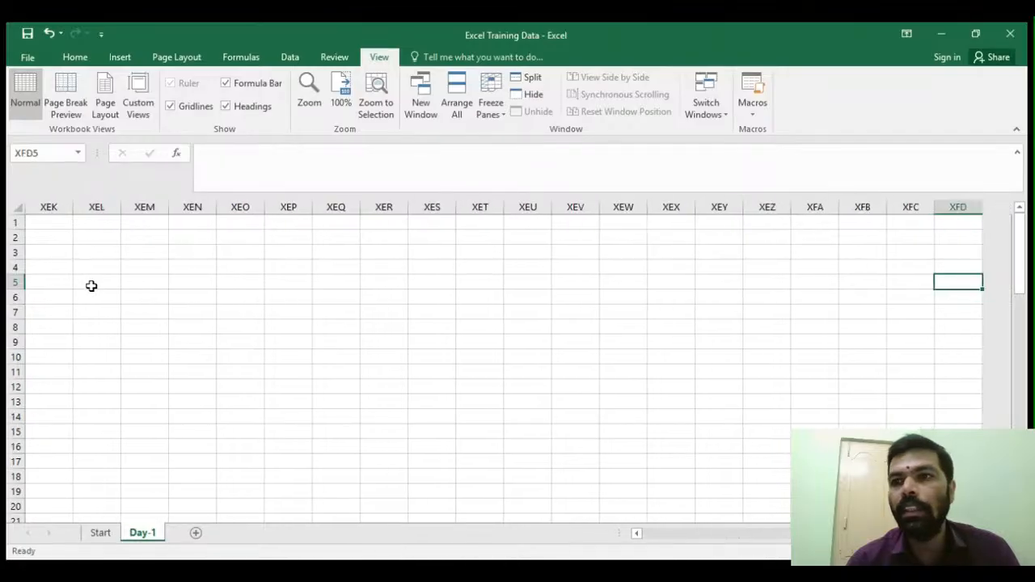
key("ctrl+Left")
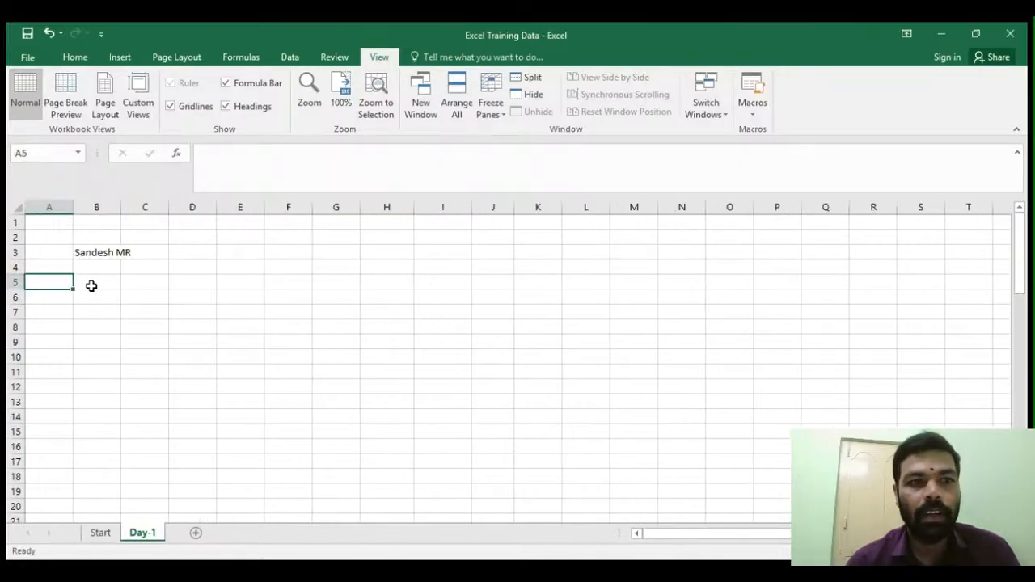
- Move down column A and jump to the sheet's last row
key("Down")
key("Down")
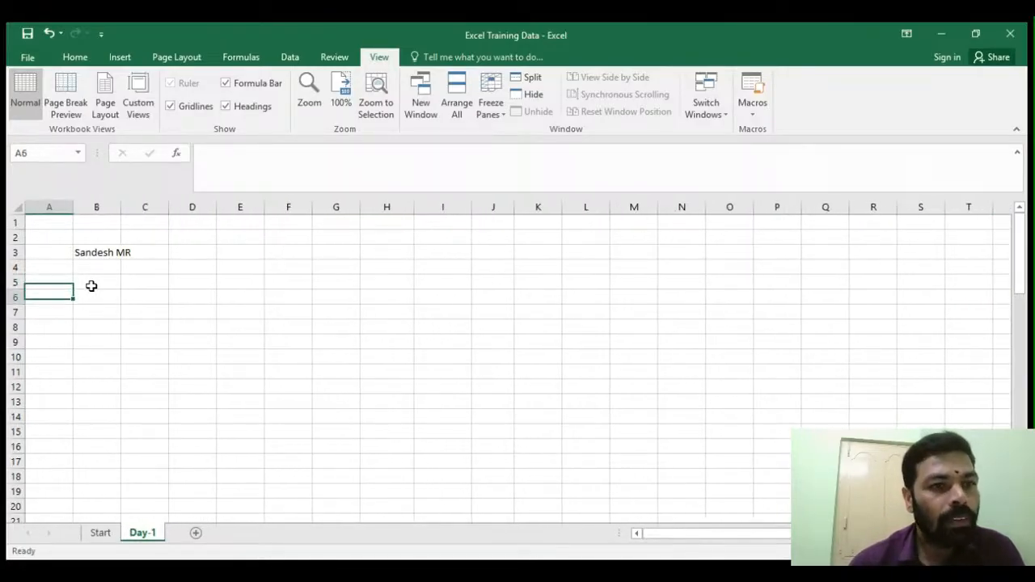
key("Down")
key("Down")
key("ctrl+Down")
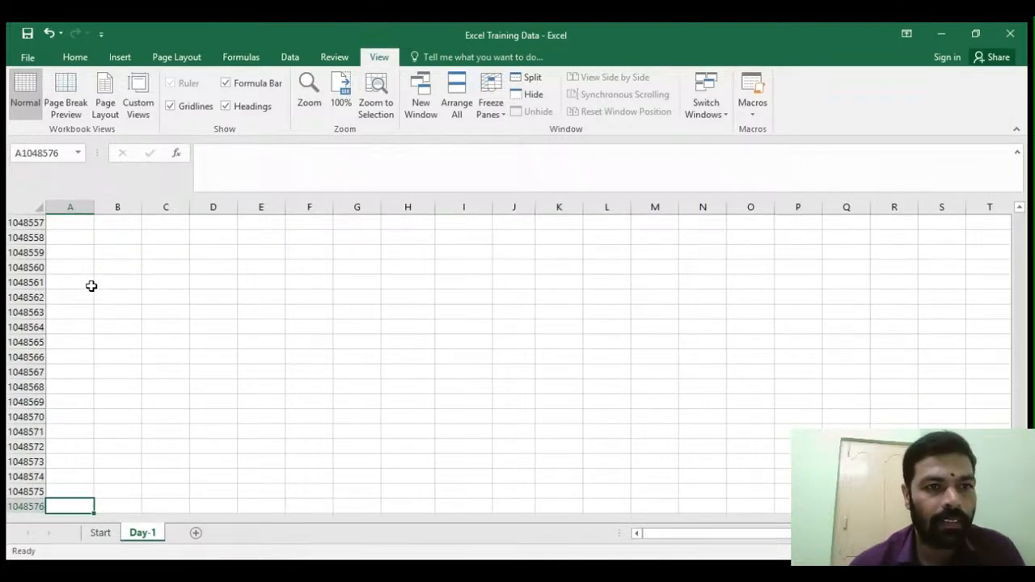
- Jump back to the top of column A, then select individual cells around B5 to show cell references
key("ctrl+Up")
key("Down")
key("Down")
key("Down")
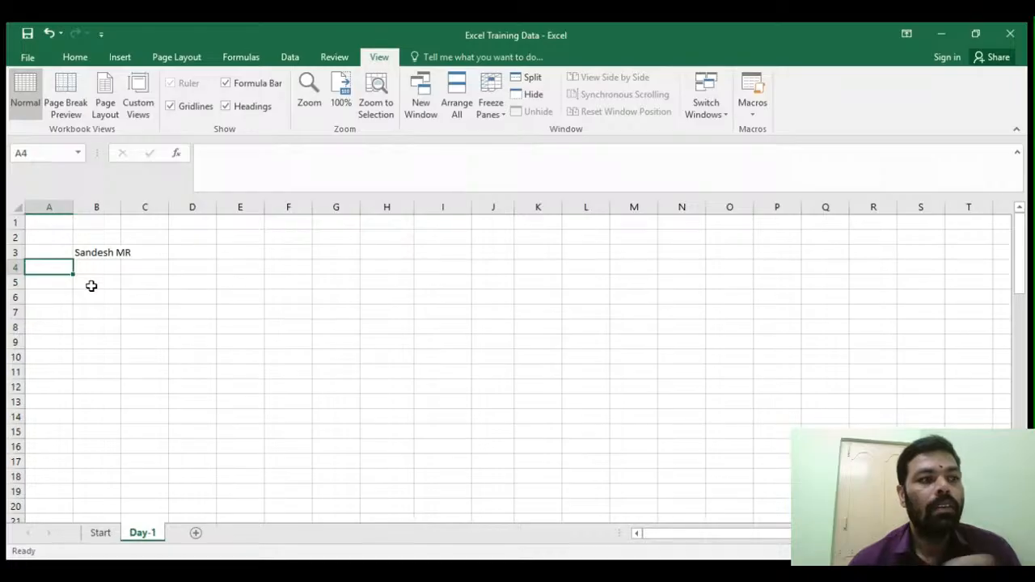
left_click(95, 270)
left_click(123, 298)
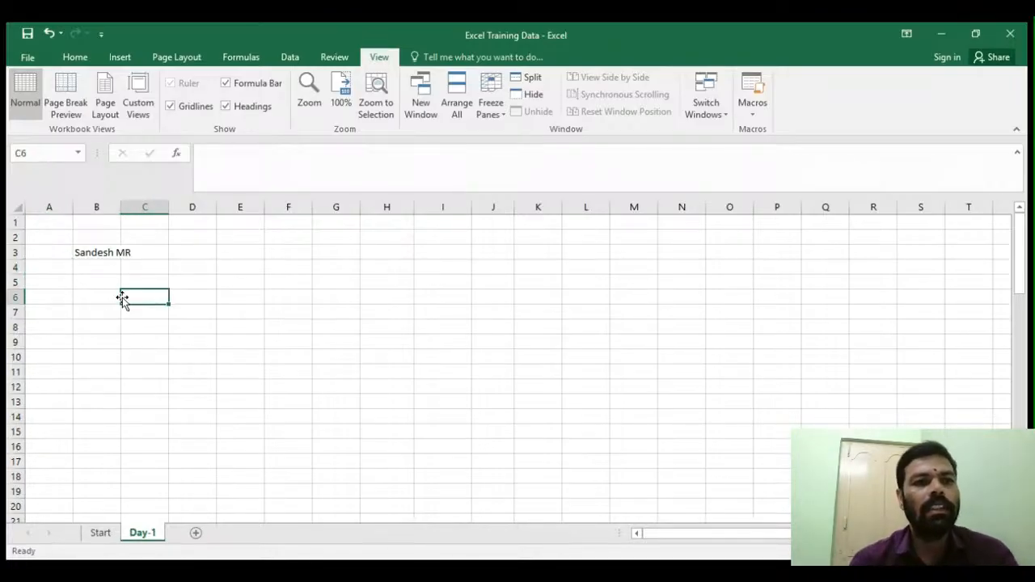
left_click(114, 281)
left_click(118, 314)
left_click(104, 284)
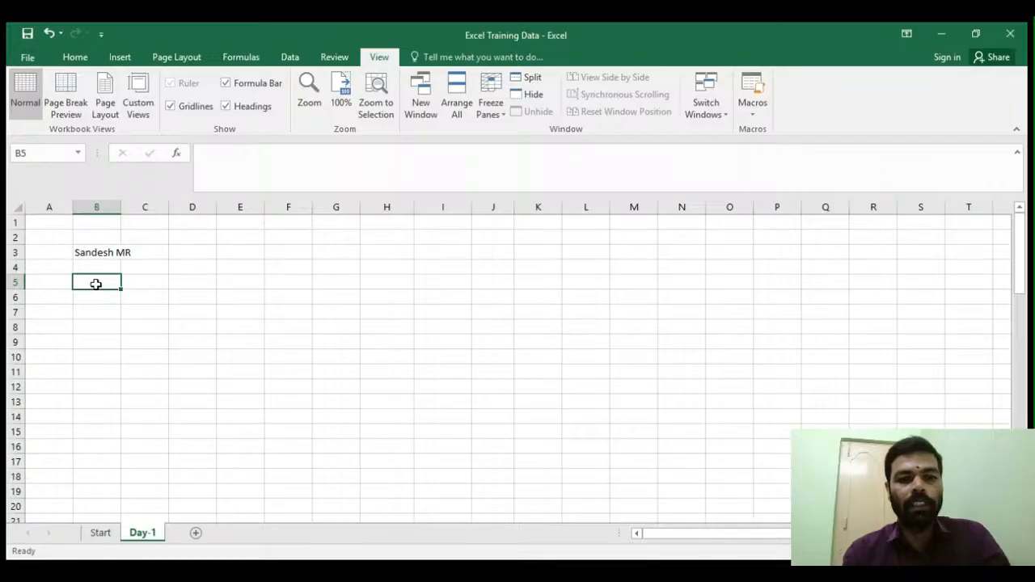
- Enter the text Hi Friends in cell B5
type("Hi Friends")
key("Return")
left_click(103, 309)
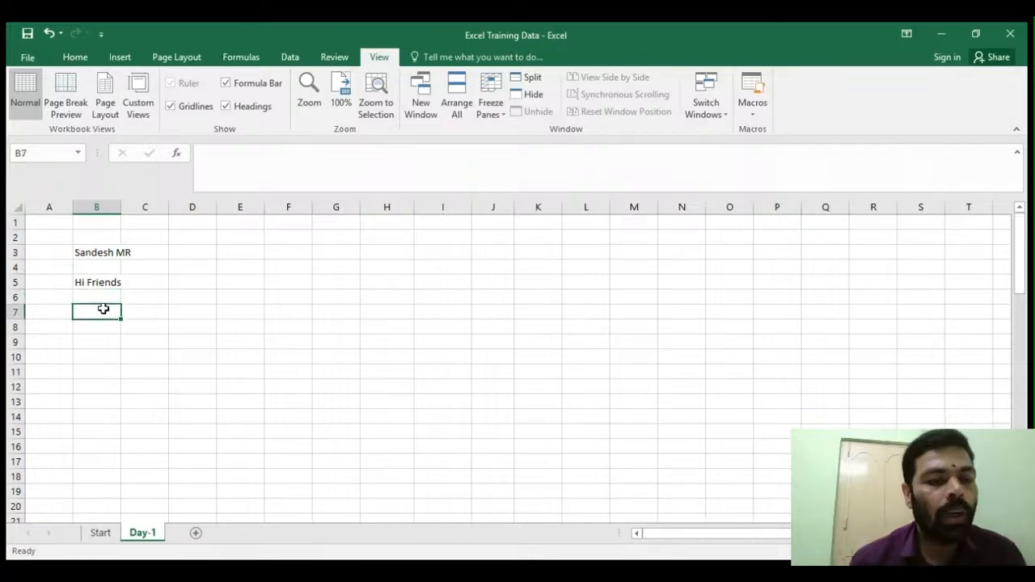
left_click(94, 284)
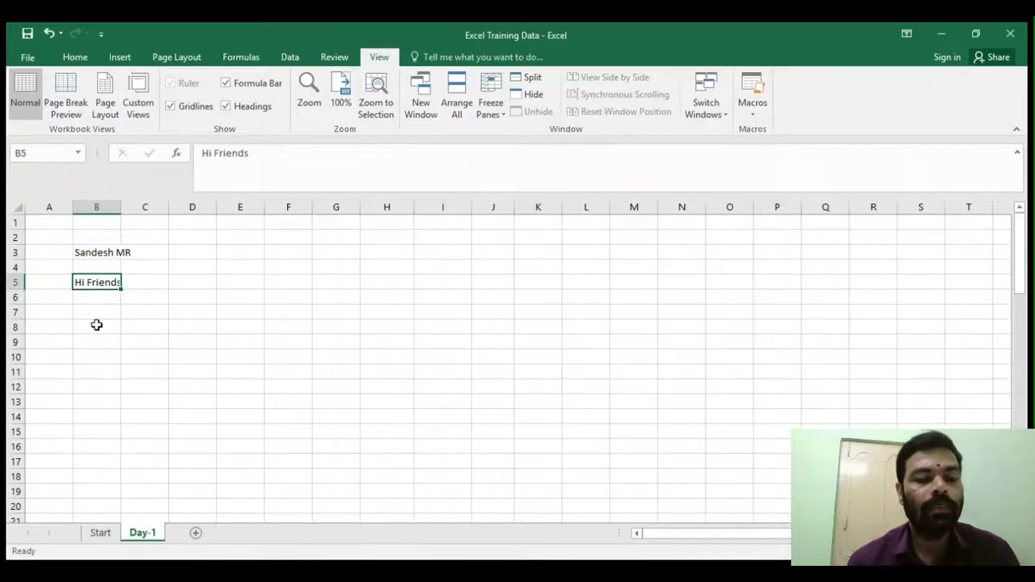
- Enter the numbers 1 and 2 in cells B7 and B8
left_click(99, 311)
type("1")
key("Return")
type("2")
key("Return")
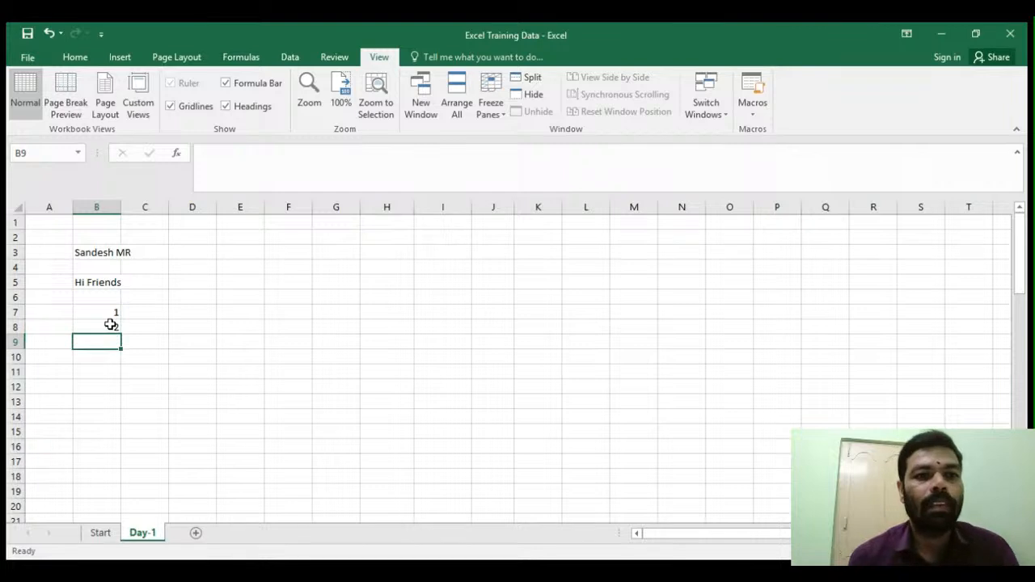
- Enter the mixed entry Both Text and 22322 in cell D6
left_click(202, 301)
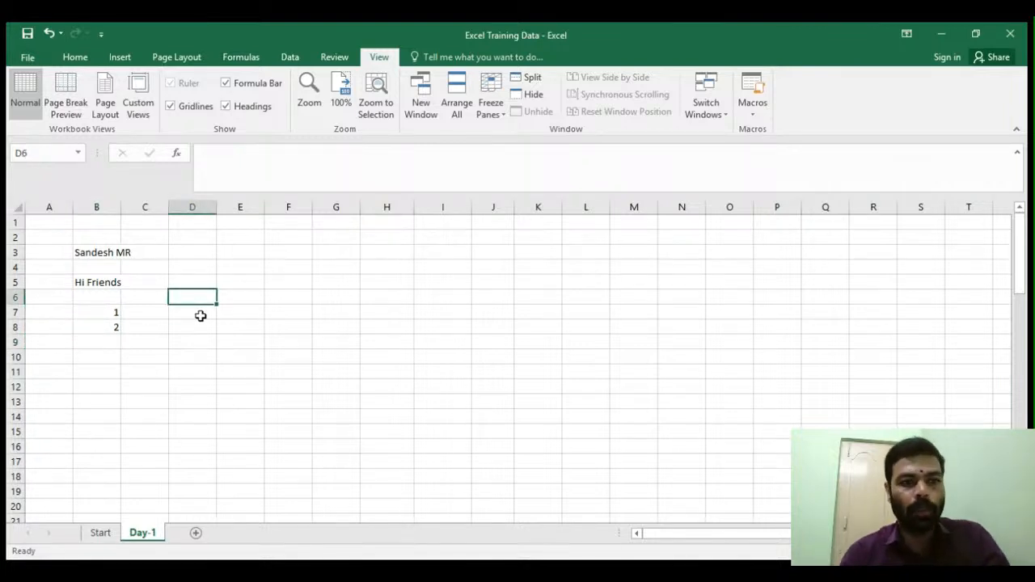
type("Both Text")
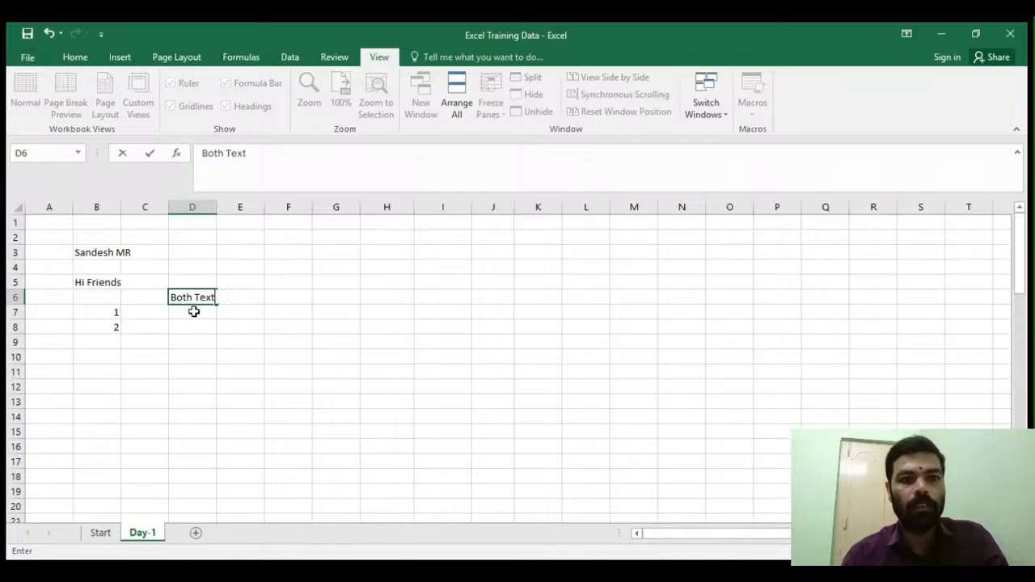
type(" and 223r32")
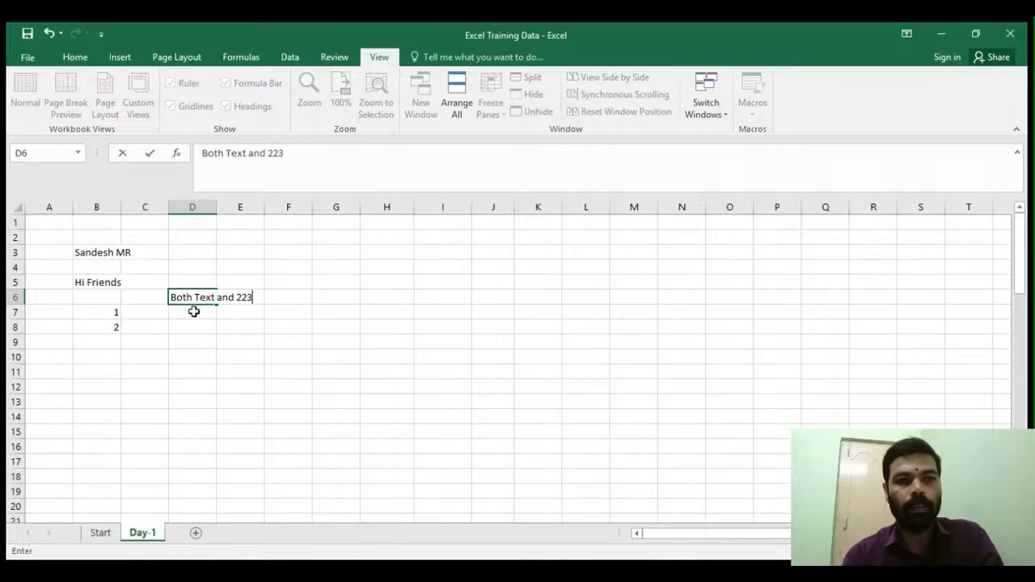
key("BackSpace")
key("BackSpace")
type("22")
key("Return")
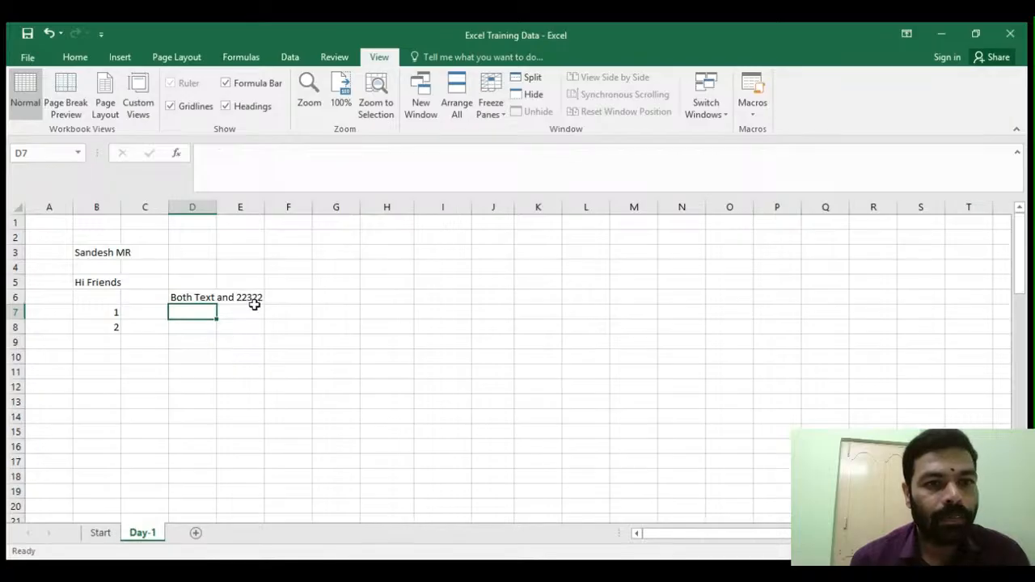
- Enter the date 10/07/2025 in cell G6
left_click(336, 295)
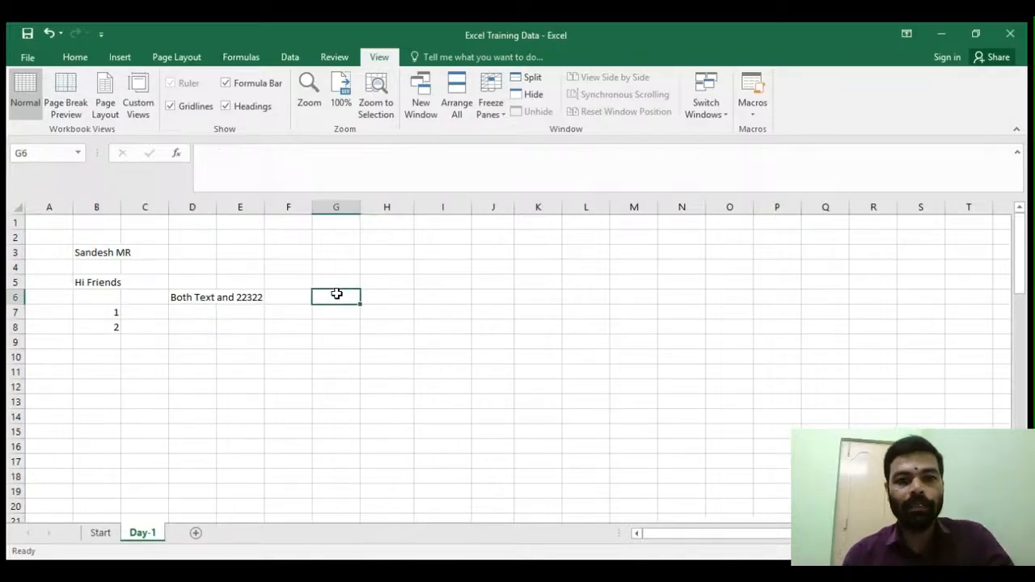
type("1/")
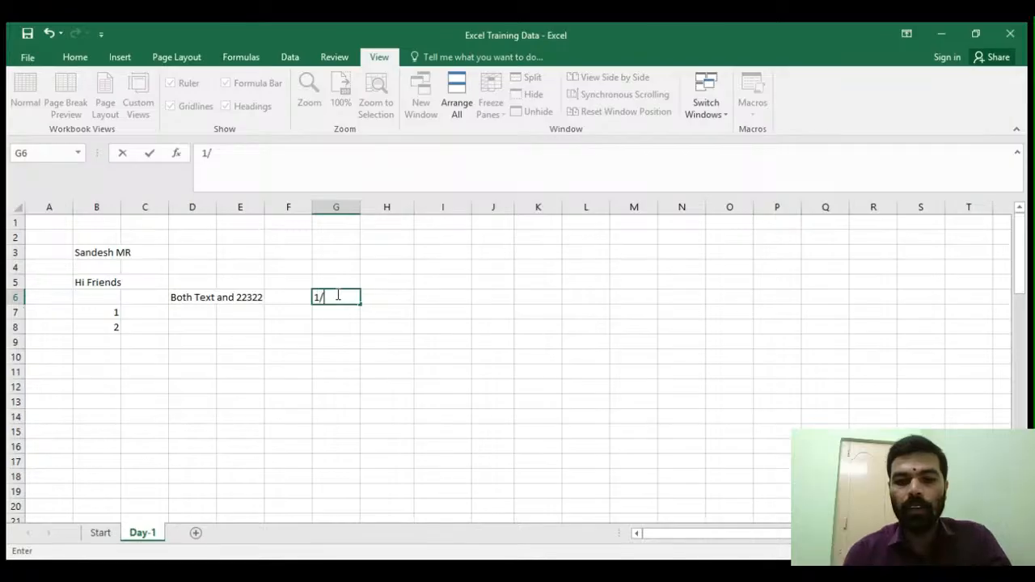
type("0")
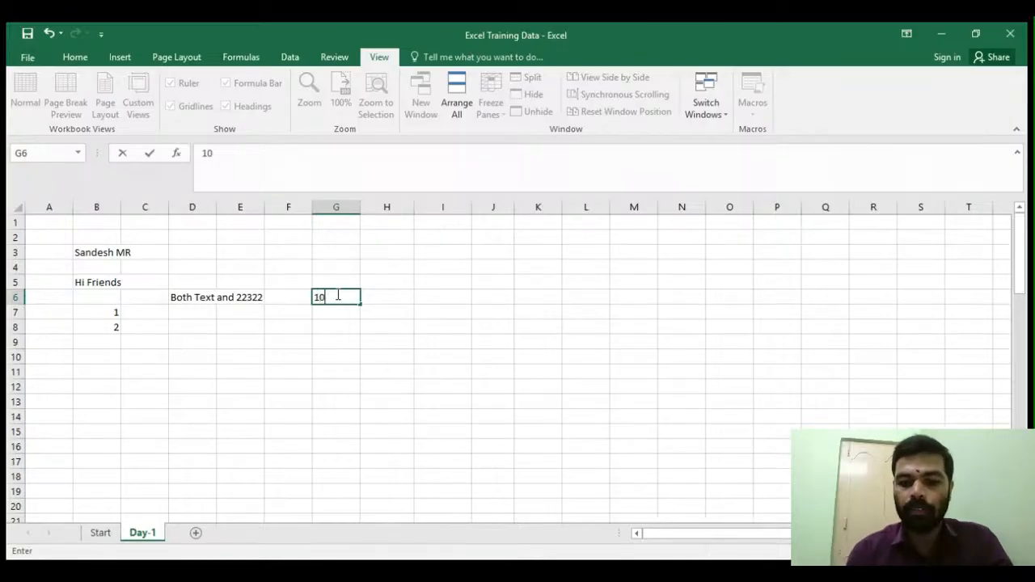
type("/07/2025")
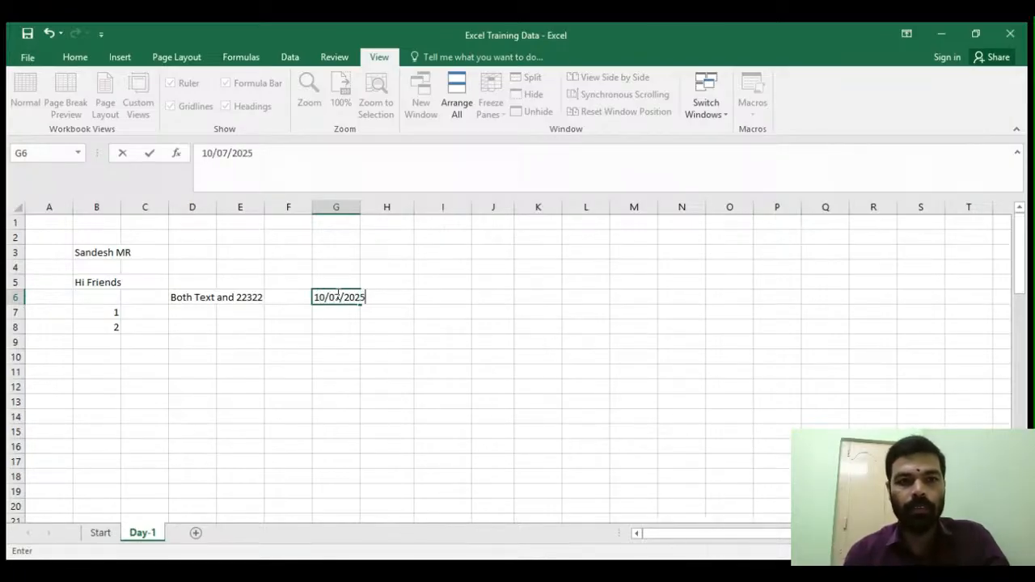
key("Return")
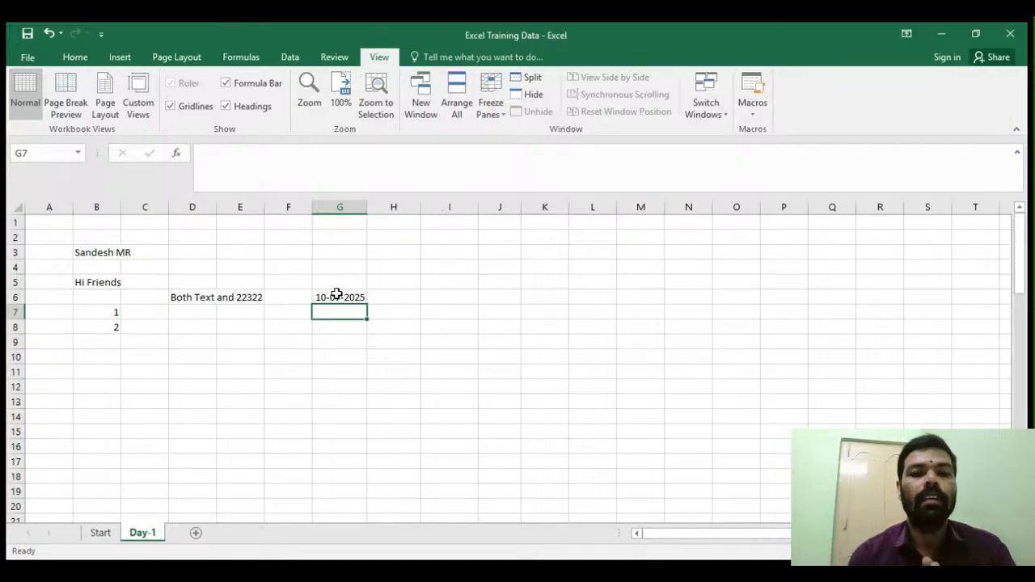
key("Return")
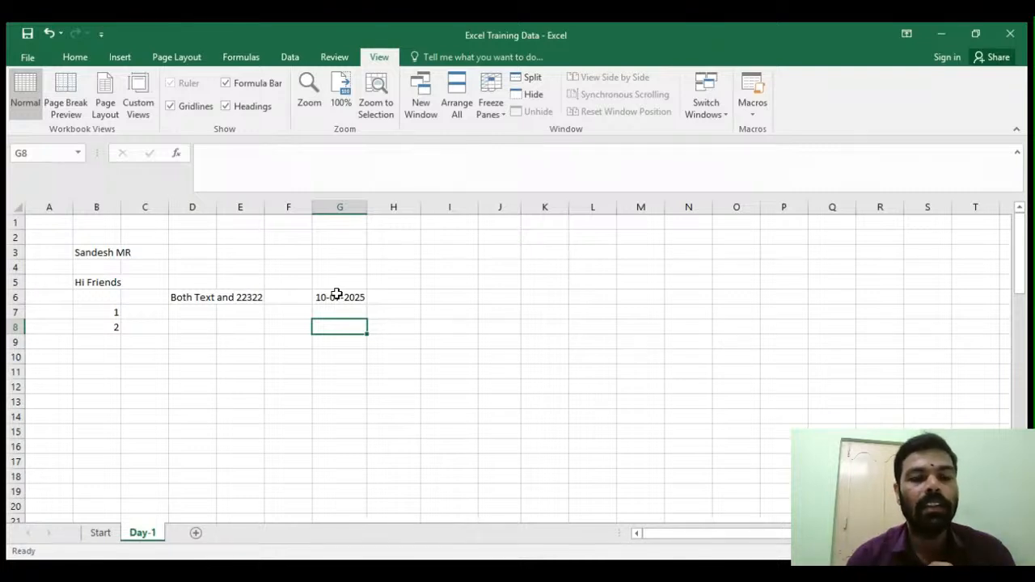
- Select the entire worksheet twice, deselecting each time by picking a single cell
left_click(261, 356)
left_click(295, 281)
left_click(337, 268)
left_click(459, 298)
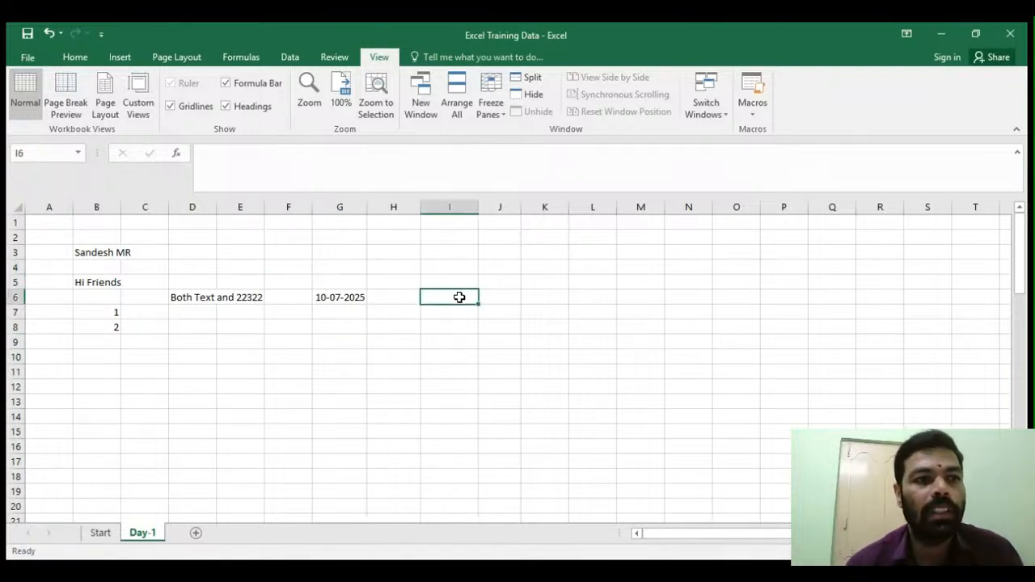
left_click(19, 208)
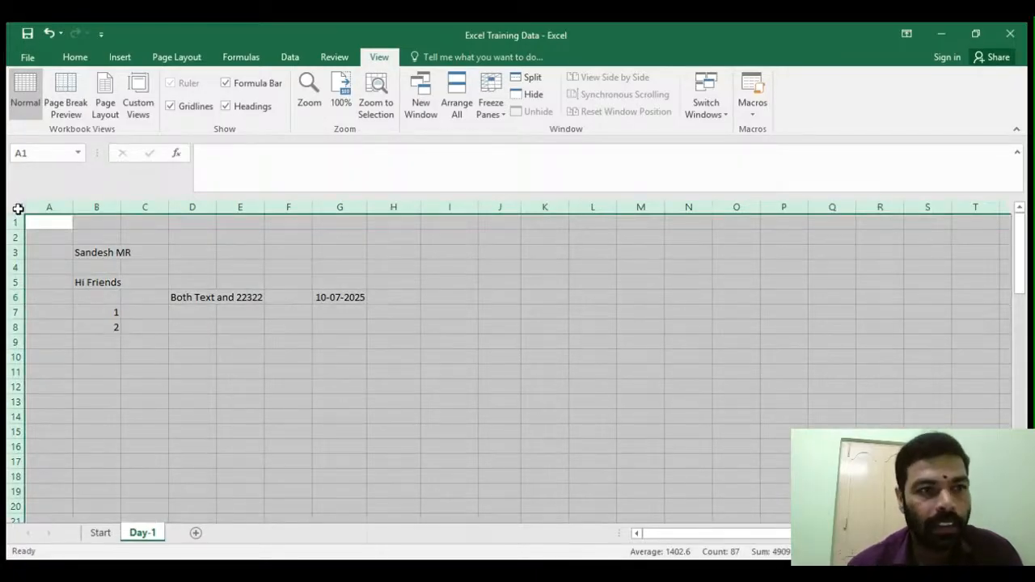
left_click(190, 249)
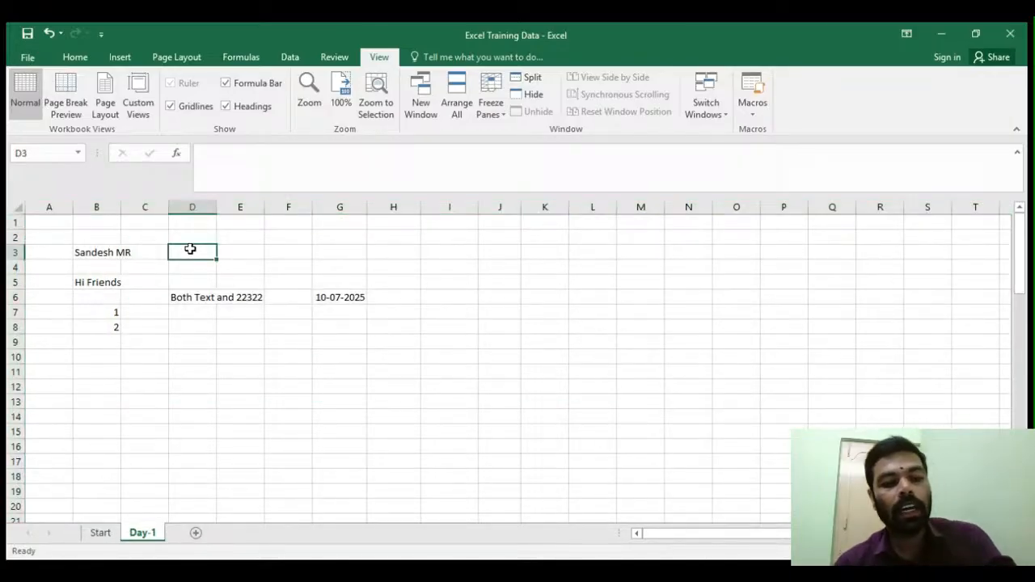
key("ctrl+a")
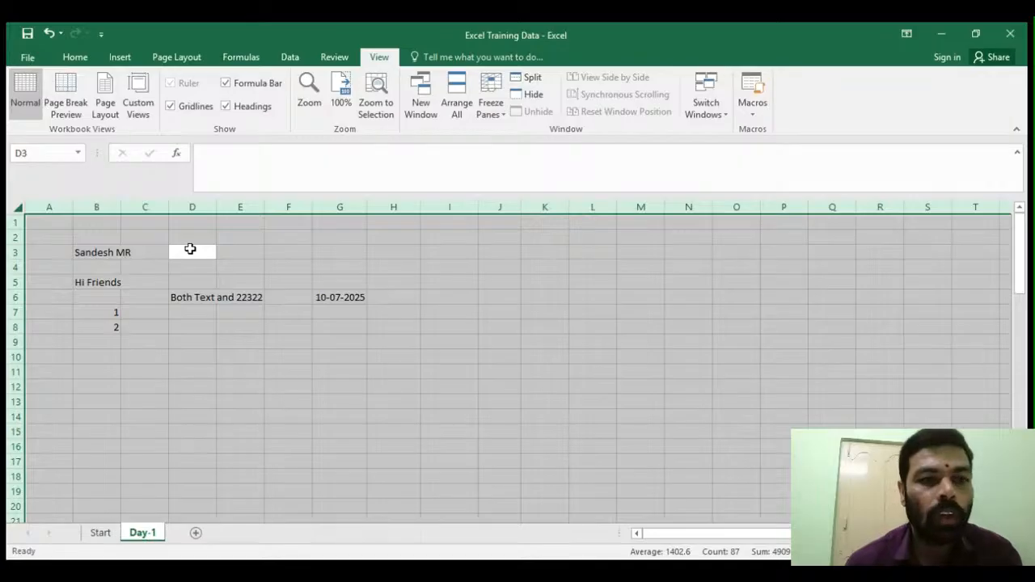
left_click(340, 266)
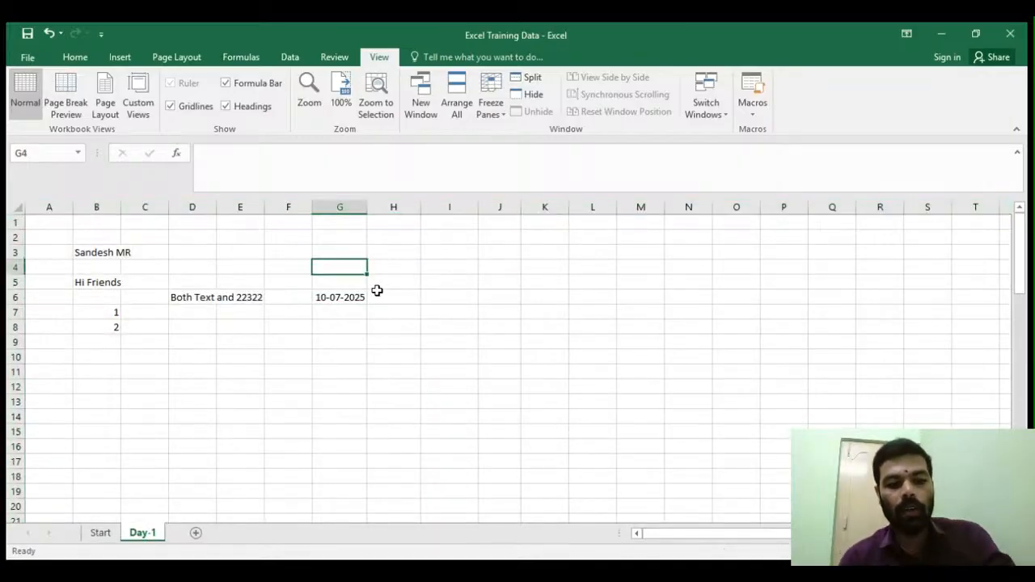
- Enter the note Ctrl + A in cell G4
type("Ctrl + A")
key("Return")
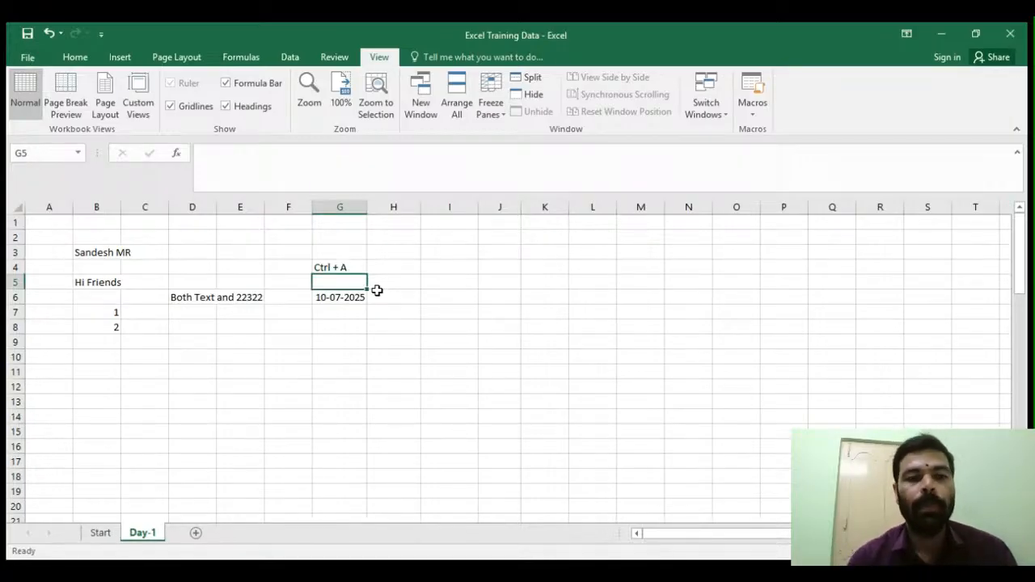
left_click(409, 338)
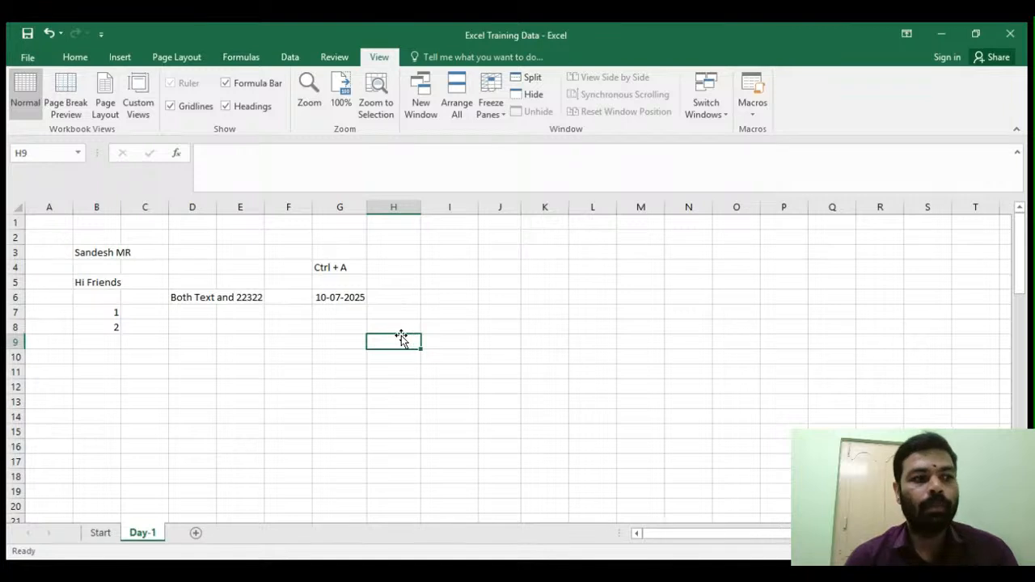
left_click(184, 342)
scroll(138, 379, "down", 2)
scroll(139, 378, "up", 2)
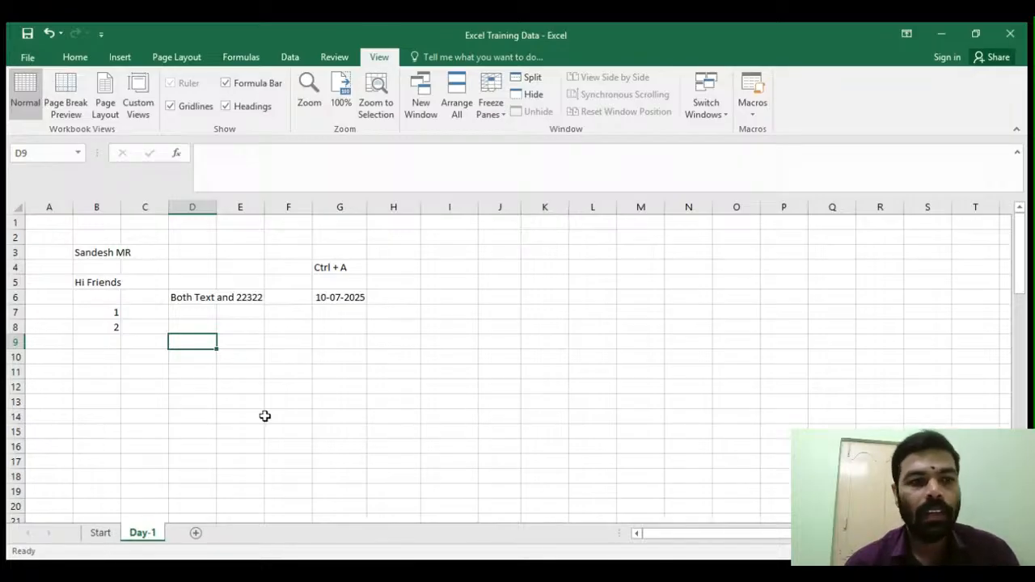
scroll(74, 365, "down", 3)
scroll(73, 365, "up", 3)
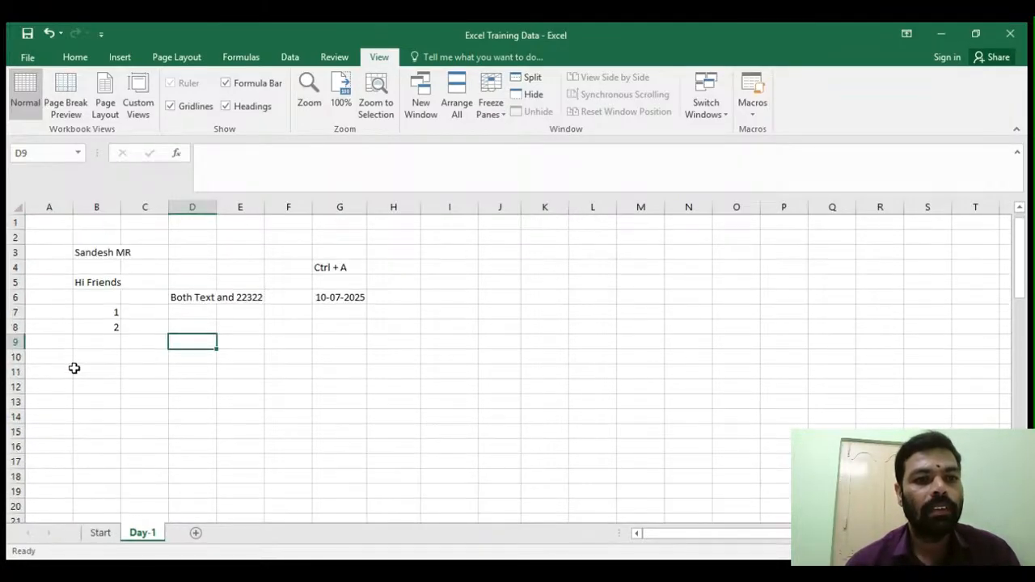
left_click(50, 368)
left_click(31, 356)
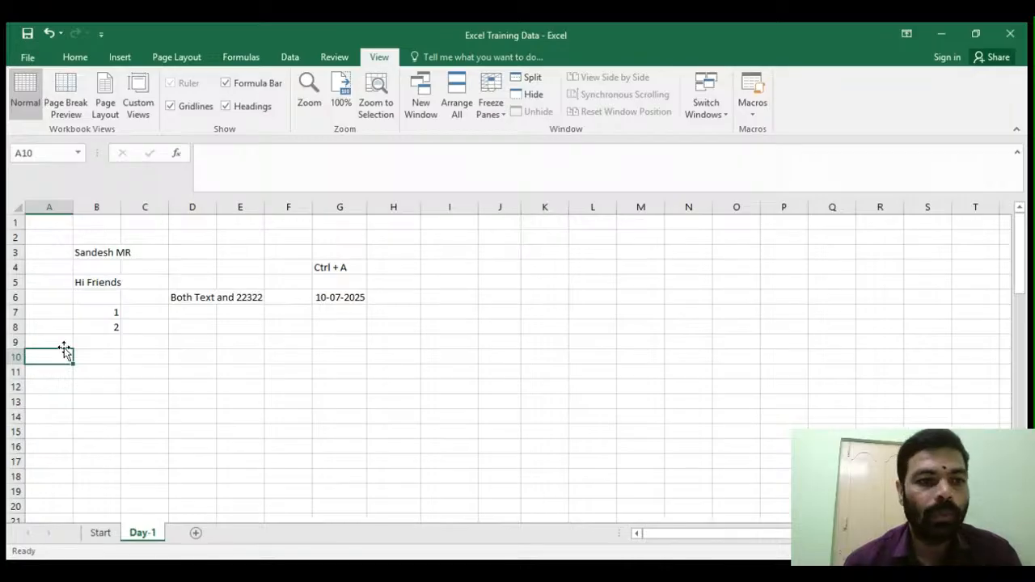
- Move down to the fruit tables and select the title, Fruits header and Grapes cells in column B
scroll(93, 356, "down", 2)
scroll(141, 335, "down", 2)
scroll(165, 326, "down", 1)
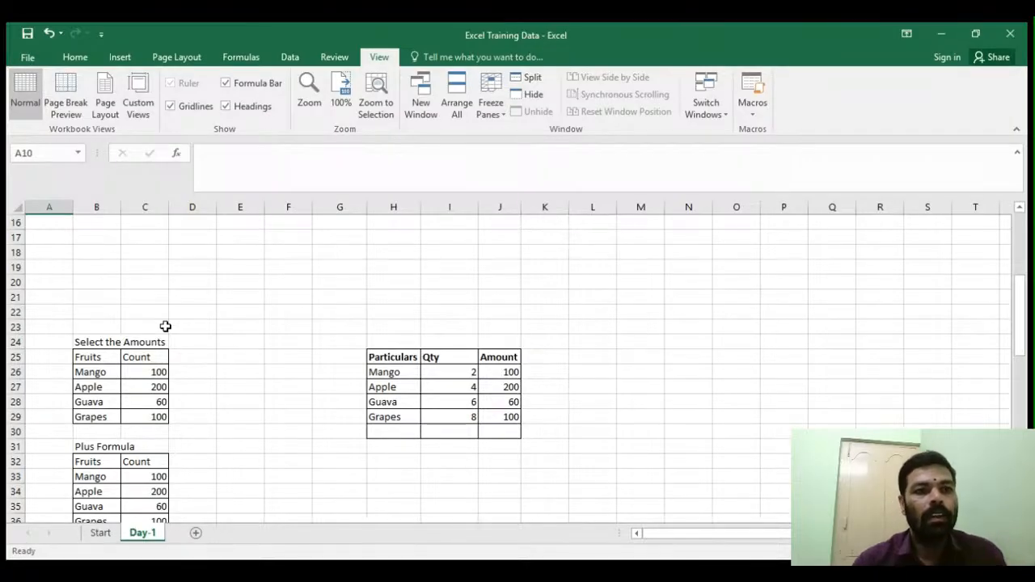
scroll(166, 328, "up", 3)
scroll(167, 331, "down", 4)
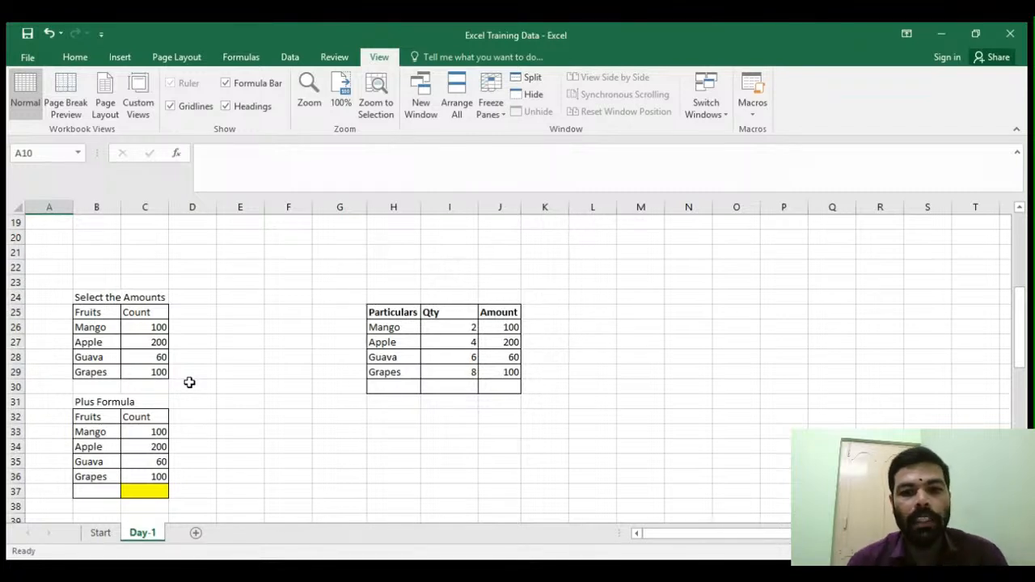
left_click(652, 537)
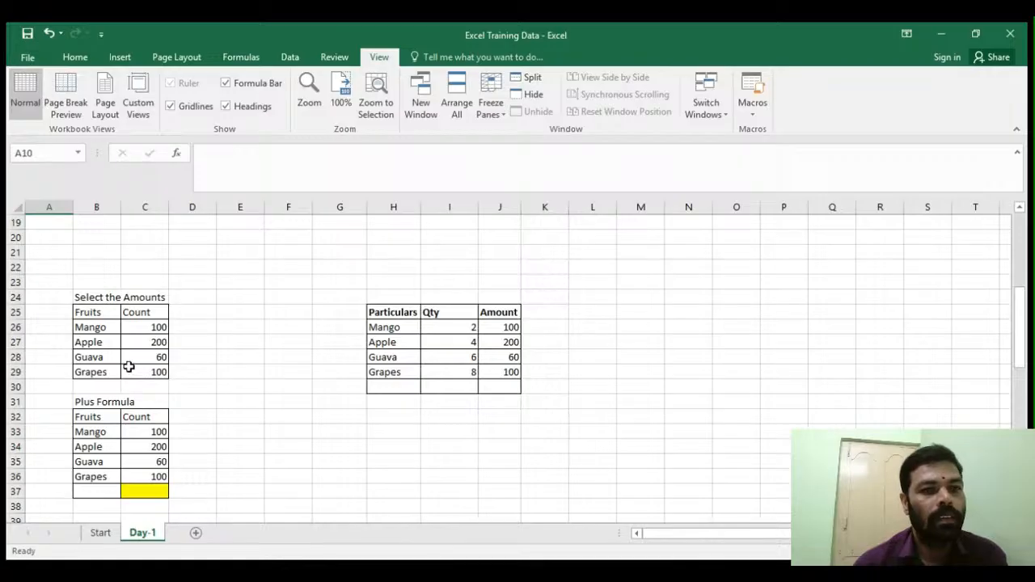
left_click(86, 298)
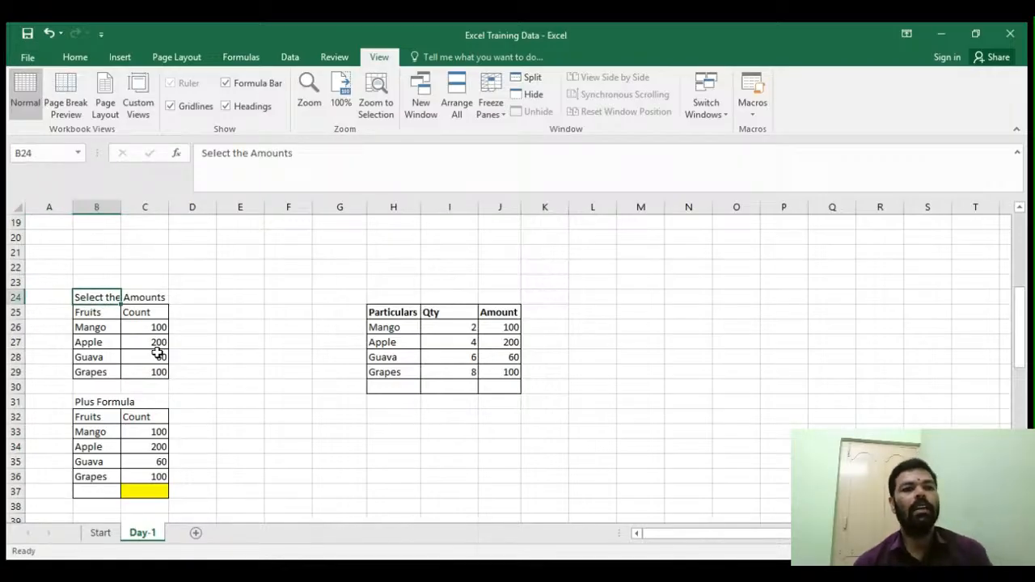
left_click(94, 312)
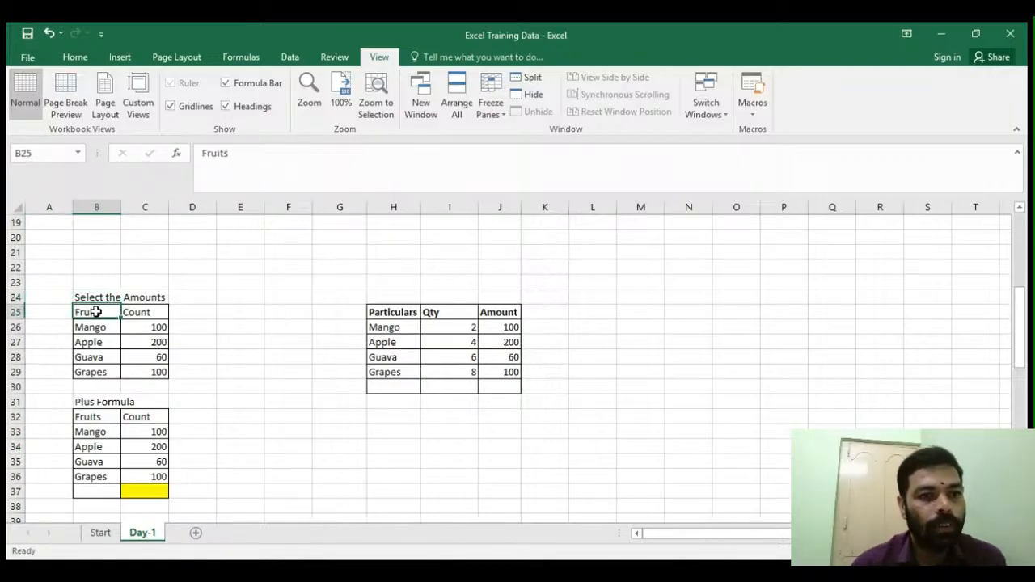
left_click(93, 373)
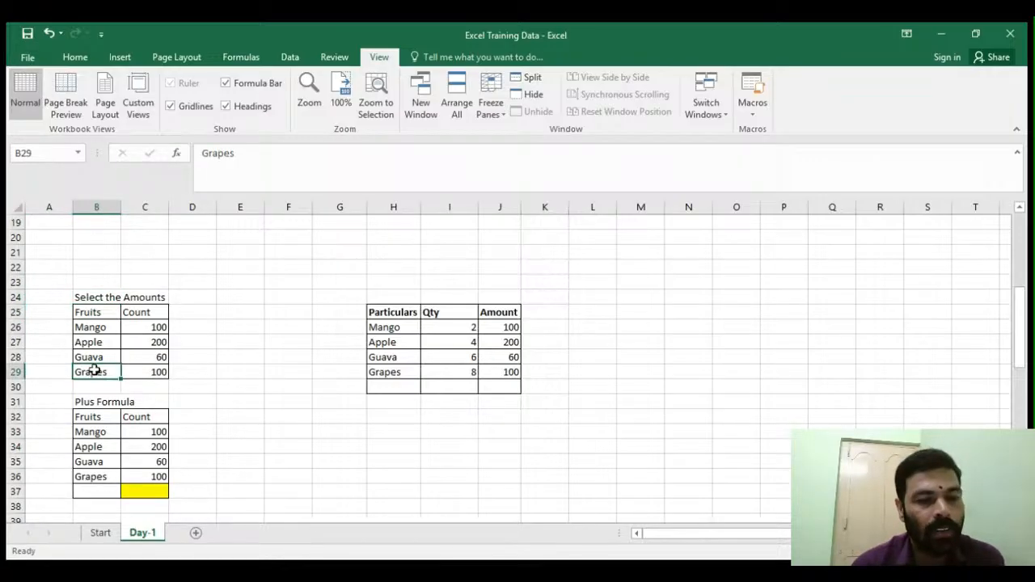
- Select the Count header and each count value in the Select the Amounts table one by one
left_click(127, 315)
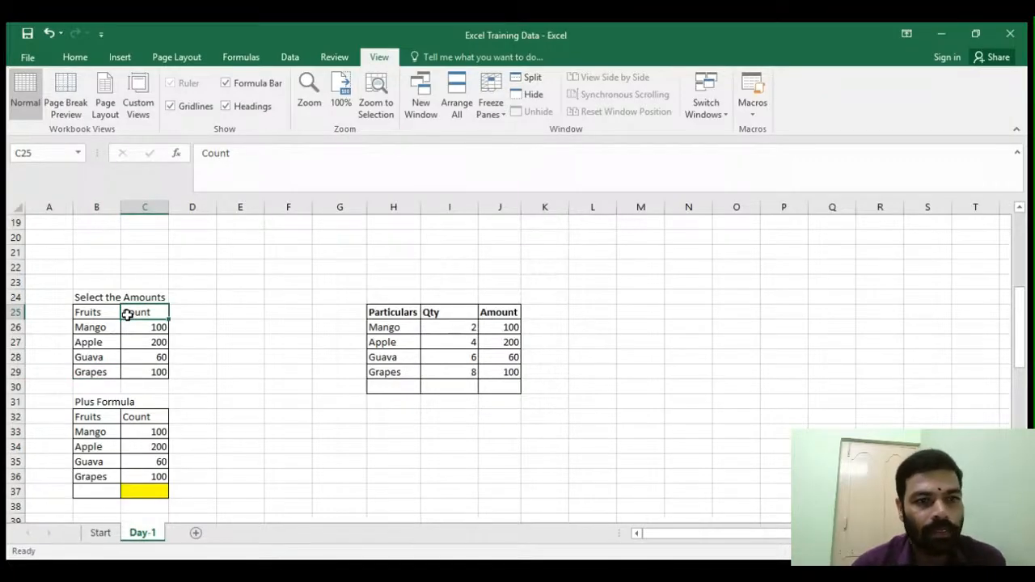
left_click(201, 361)
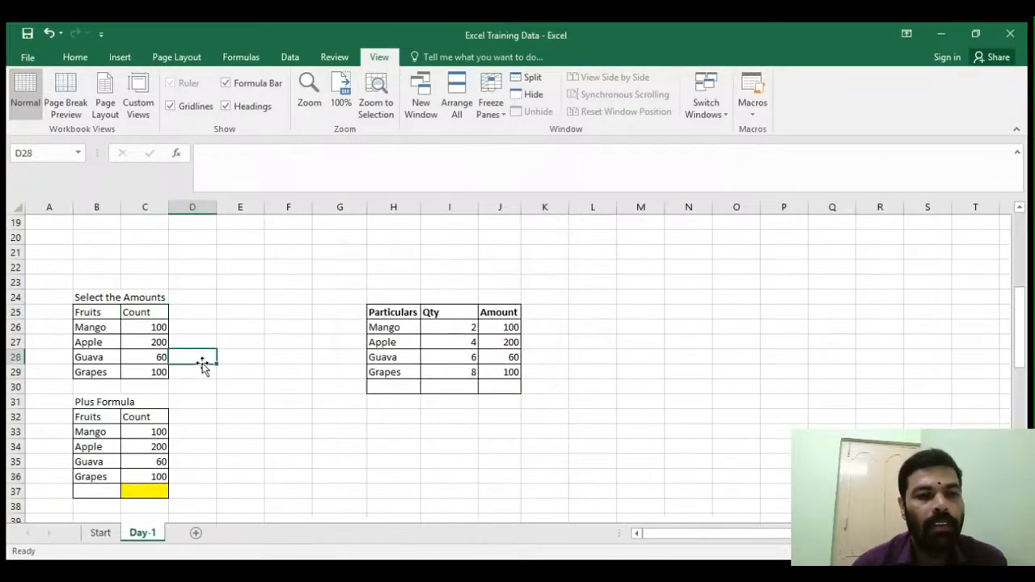
left_click(135, 328)
left_click(132, 342)
left_click(134, 356)
left_click(139, 372)
left_click(221, 346)
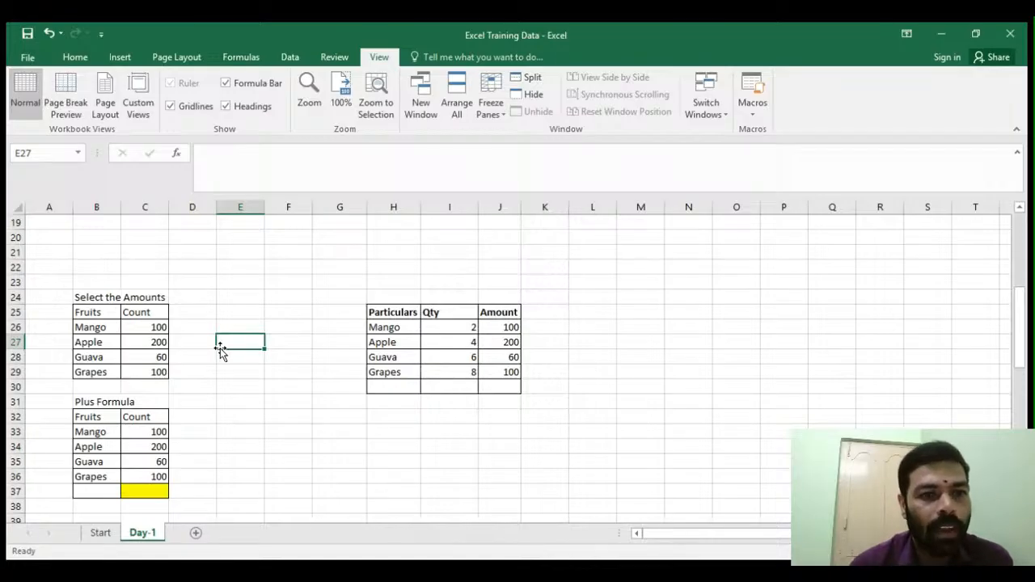
- Enter 460 in cell E27 beside the Select the Amounts table as the total of its counts
left_click(155, 370)
left_click(151, 343)
left_click(152, 330)
left_click(227, 343)
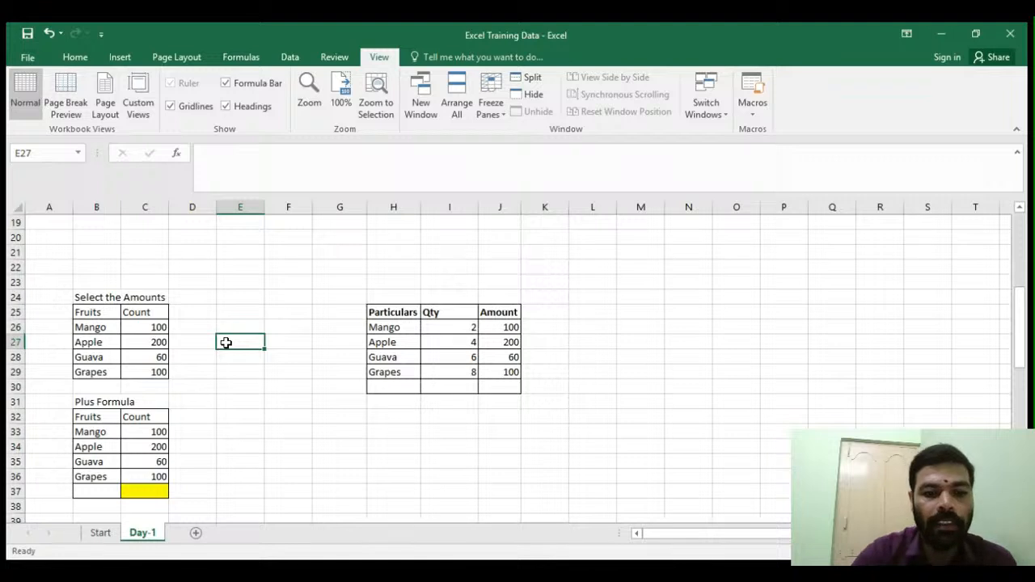
type("460")
key("Return")
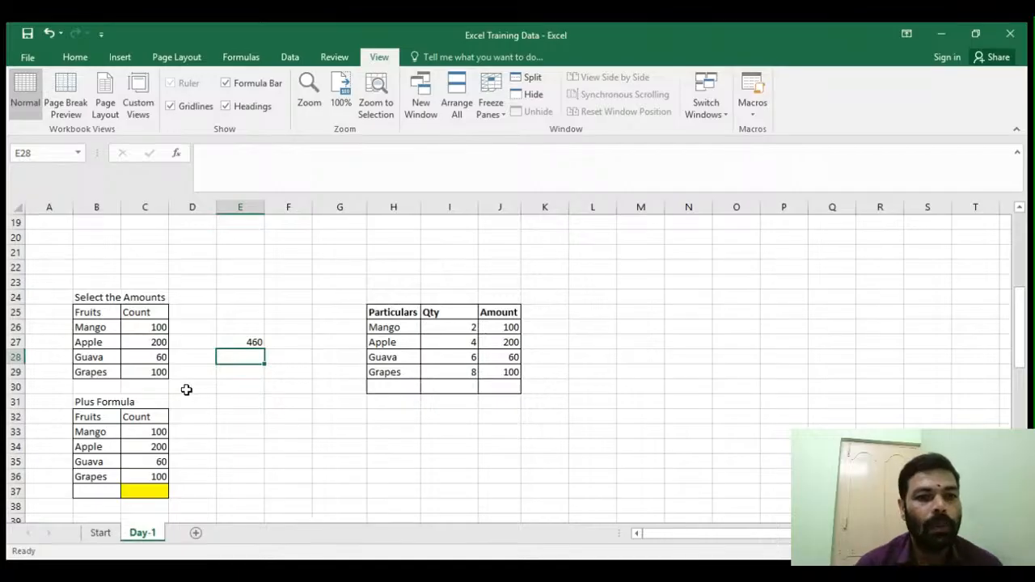
- Select the count range C26:C29 in the Select the Amounts table twice, returning to a single cell each time
left_click_drag(143, 324, 146, 370)
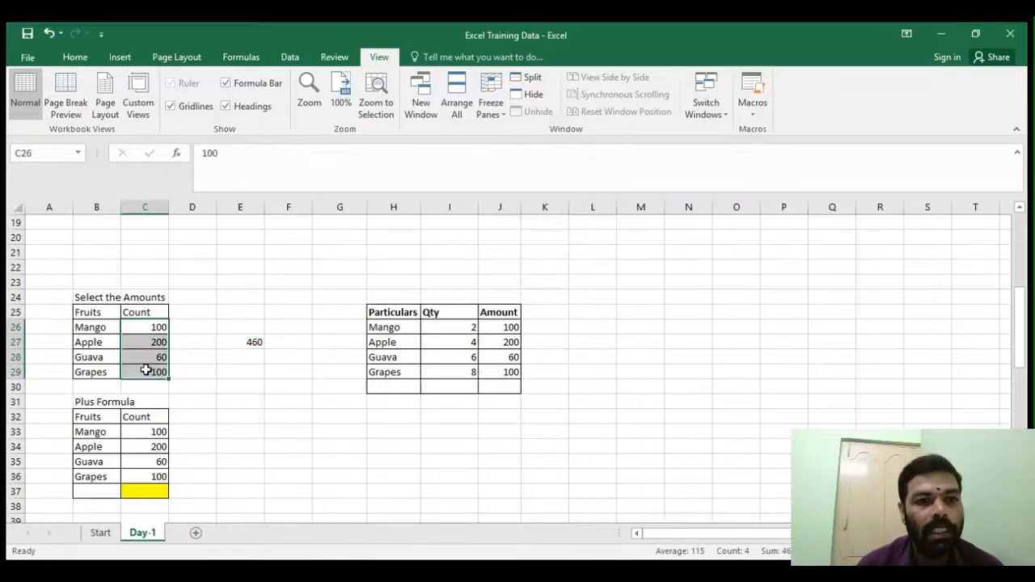
left_click(212, 376)
left_click(142, 329)
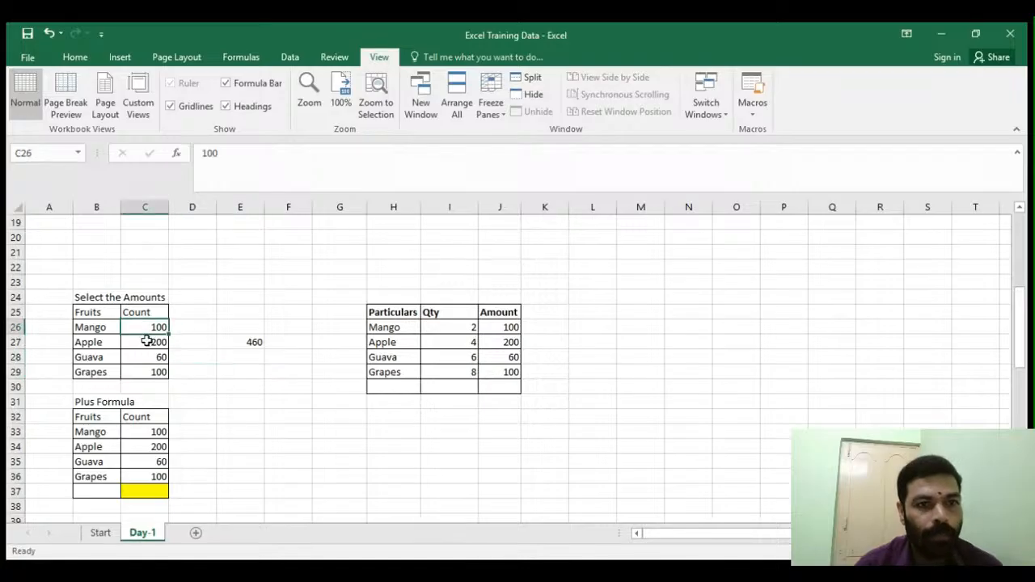
left_click_drag(146, 329, 150, 377)
left_click(152, 327)
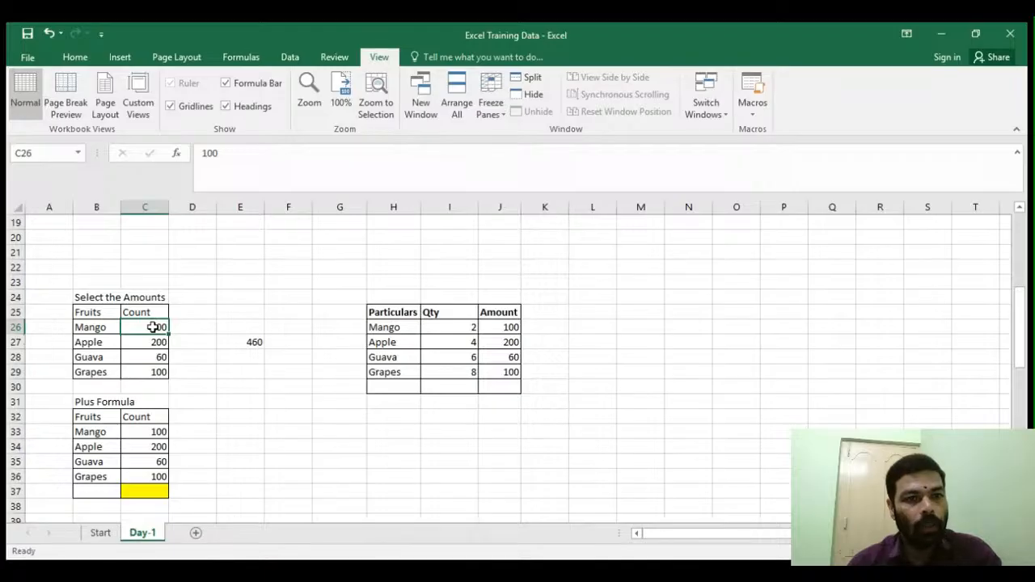
left_click(204, 331)
- Select C26:C29 again by extending the selection from C26 down one row at a time, then deselect
left_click(129, 326)
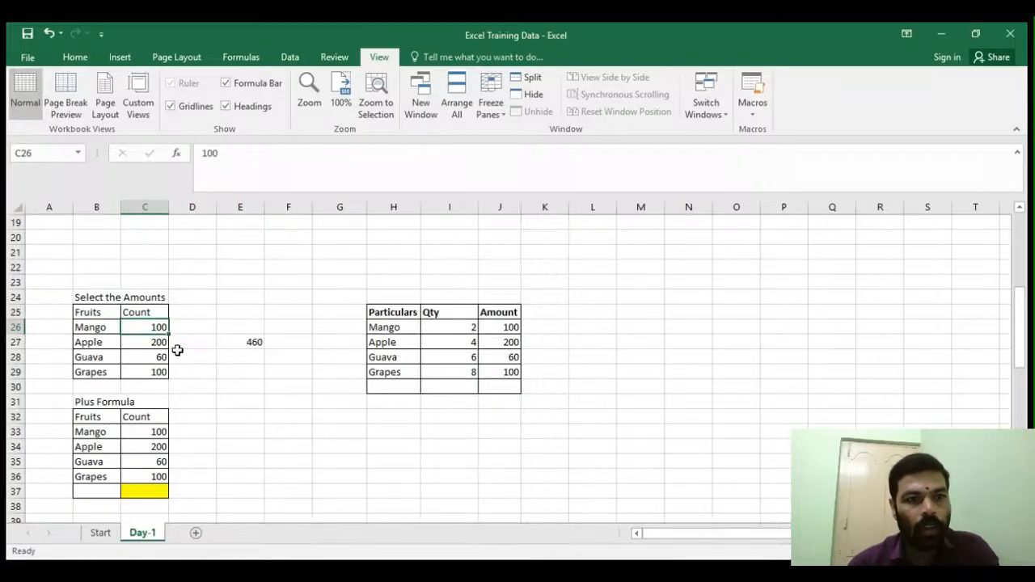
key("shift+Down")
key("shift+Down")
key("shift+Down")
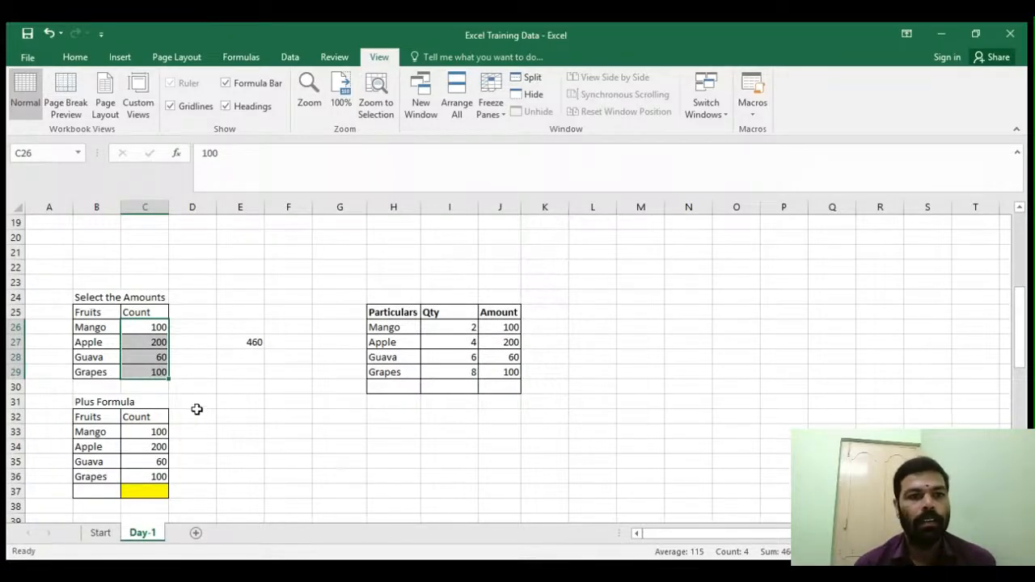
left_click(139, 340)
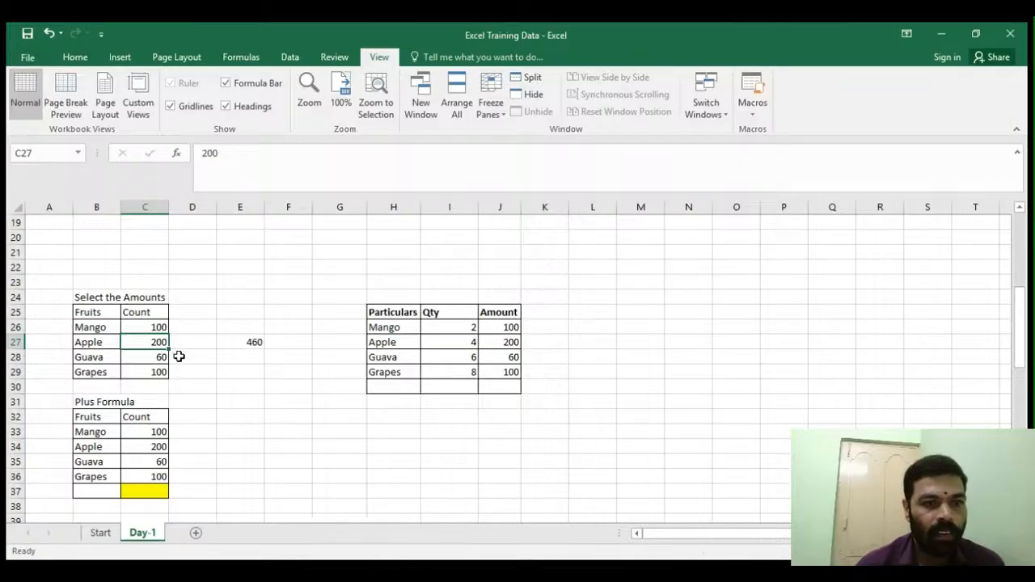
- Scroll down to the Plus Formula table and examine its title and the yellow total cell C37
scroll(204, 384, "down", 1)
scroll(205, 384, "down", 1)
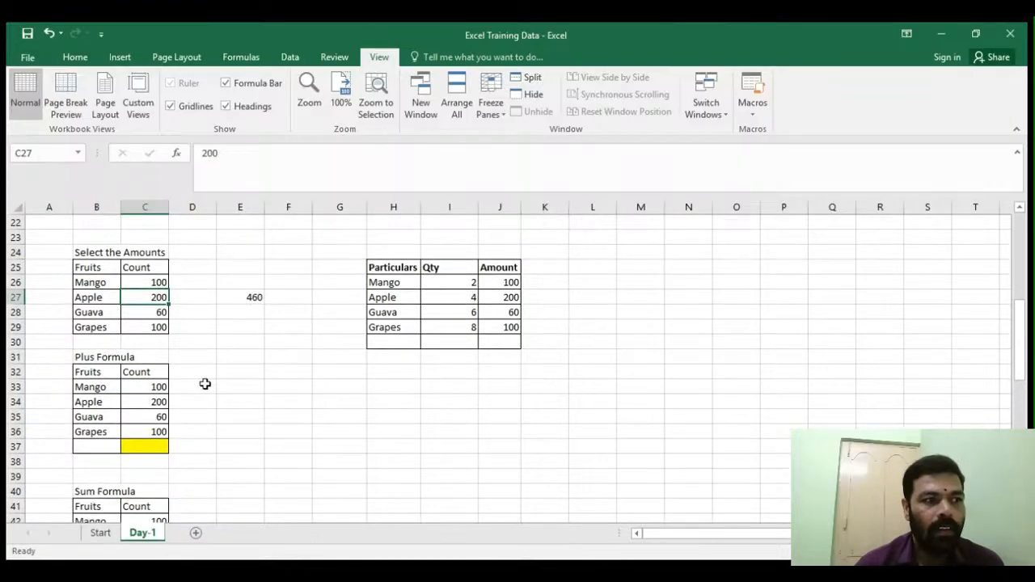
scroll(206, 384, "down", 3)
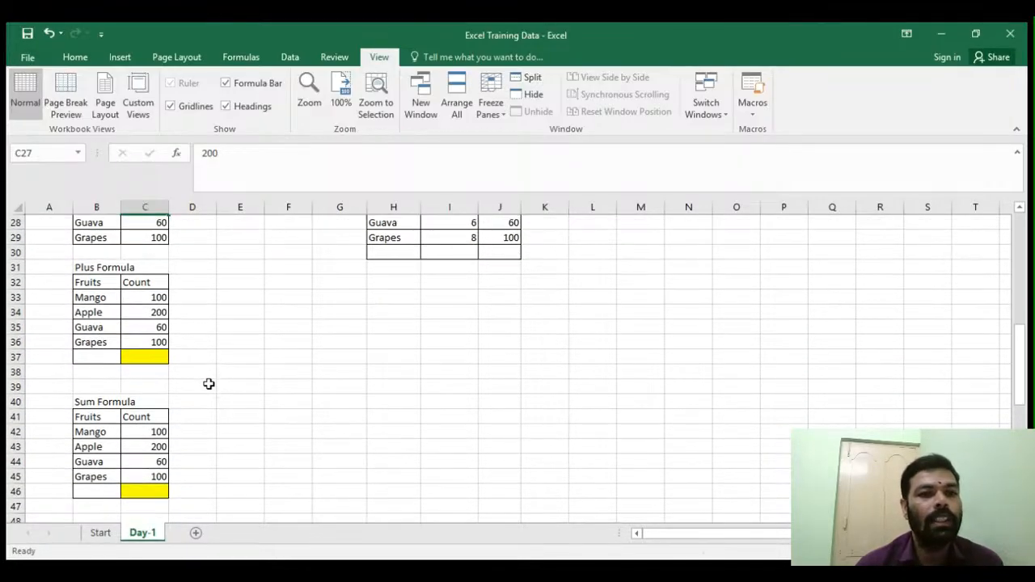
left_click(91, 270)
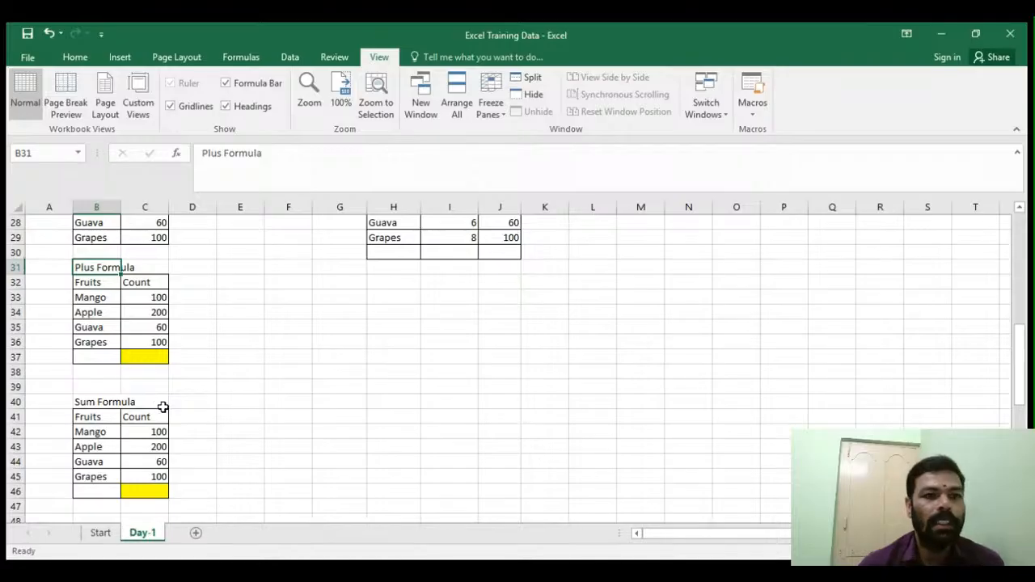
left_click(145, 356)
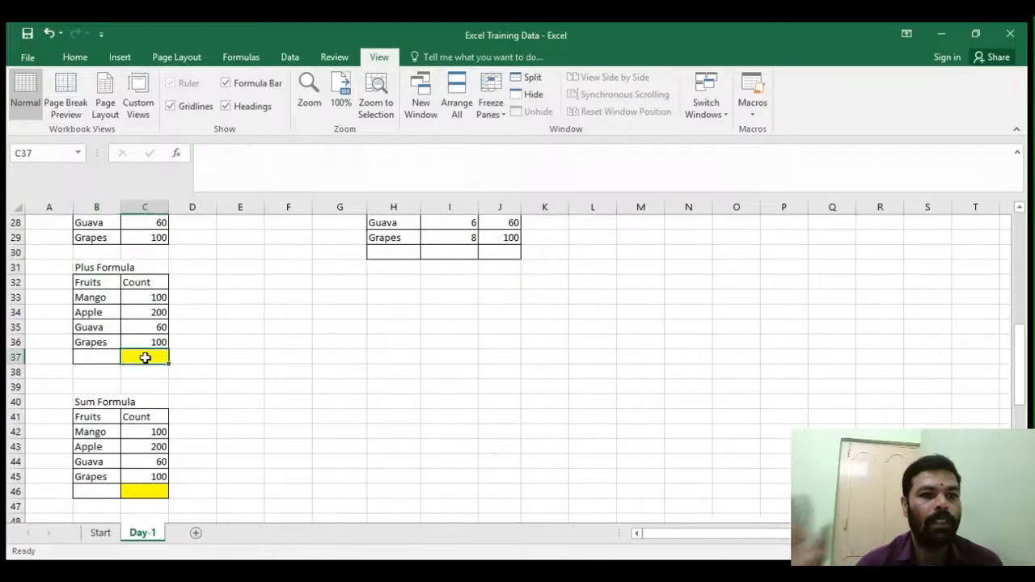
left_click(195, 386)
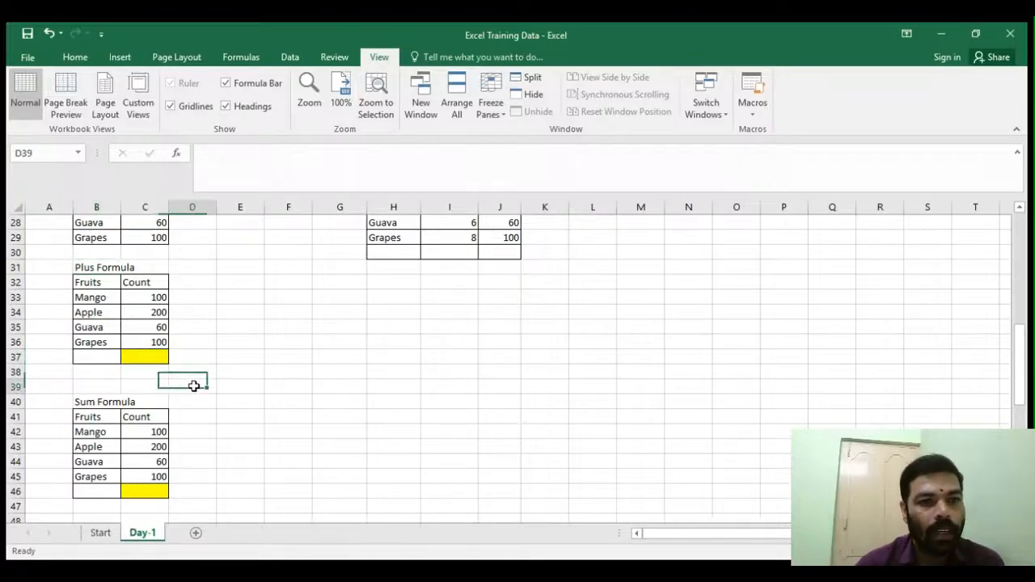
left_click(142, 357)
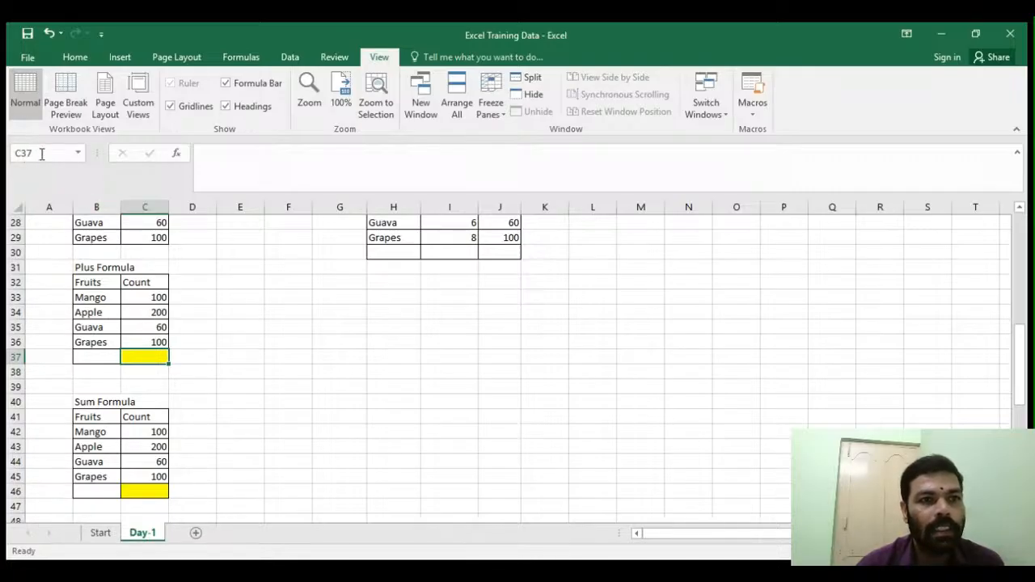
left_click(208, 358)
left_click(257, 361)
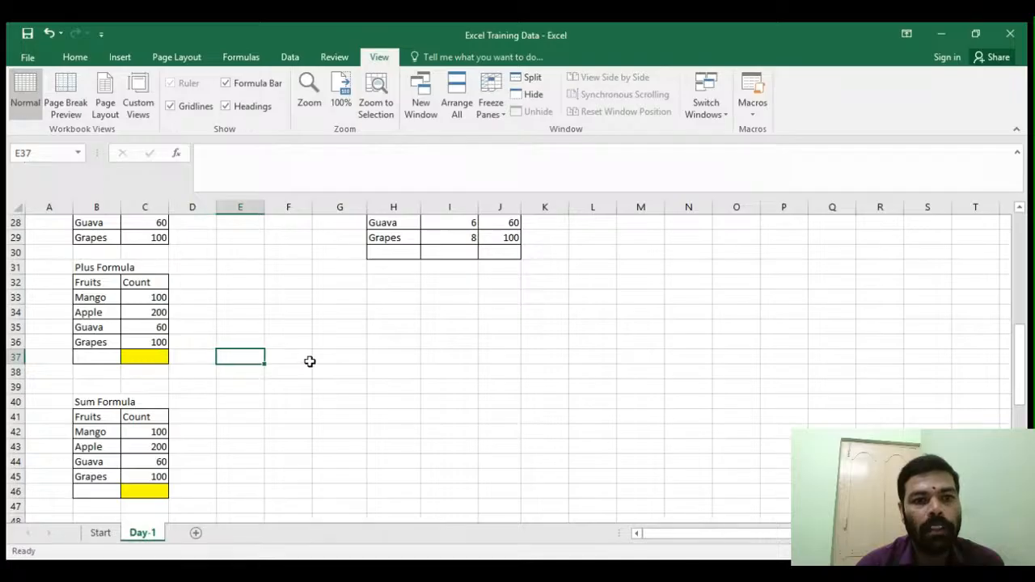
left_click(309, 361)
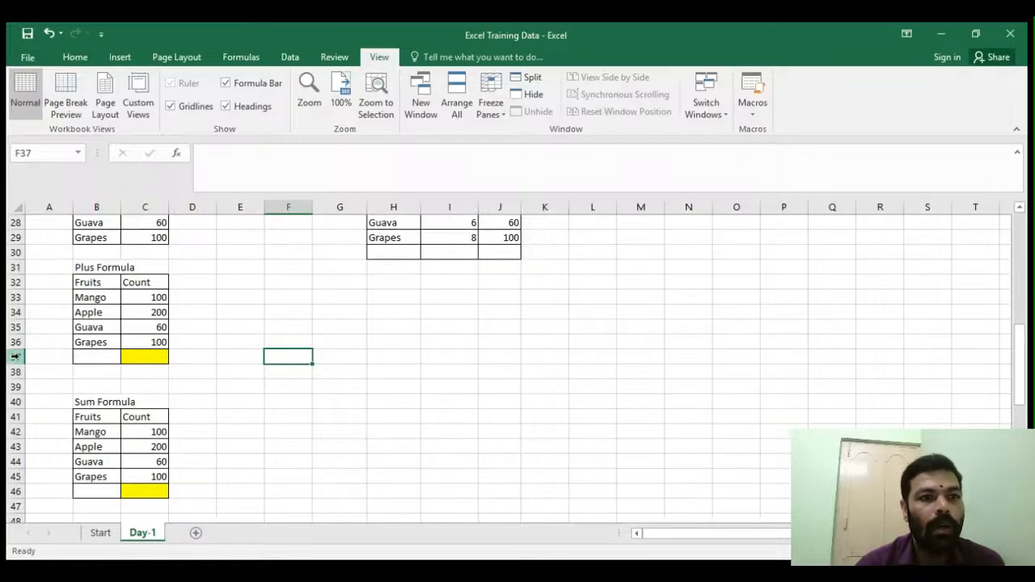
- Enter the formula =C33+C34+C35+C36 in cell C37 by pointing at each Count value
left_click(146, 356)
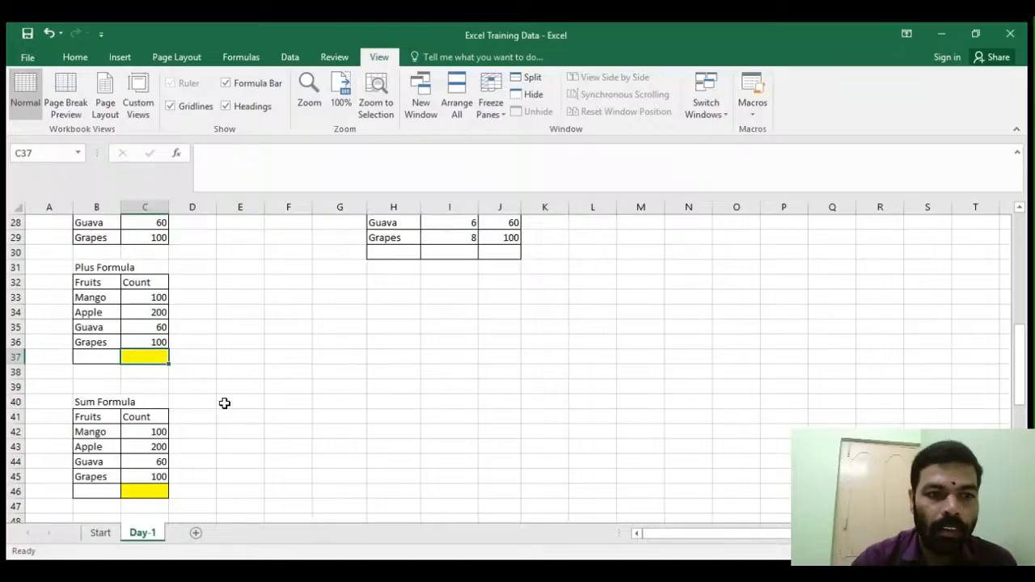
type("=")
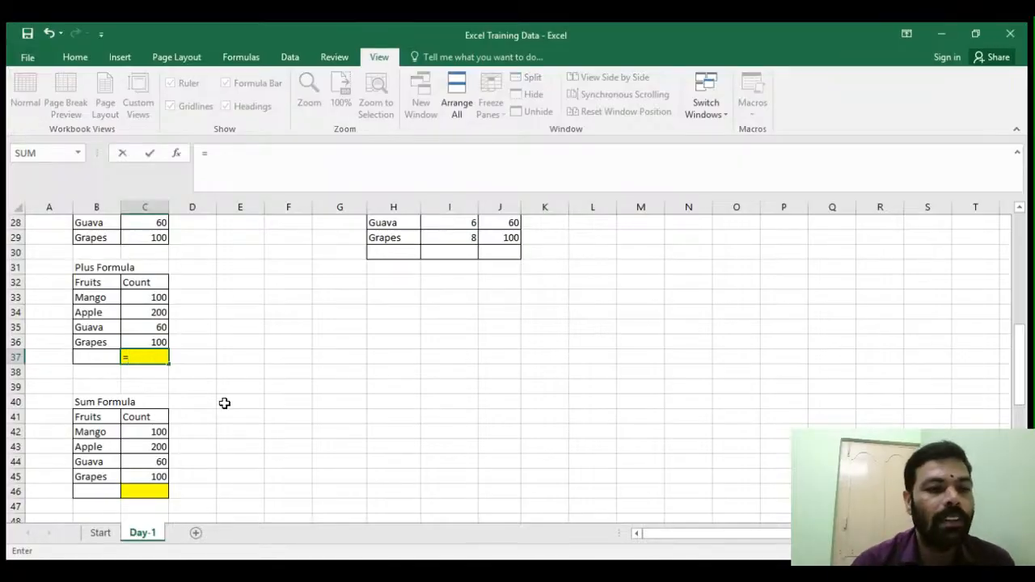
left_click(142, 298)
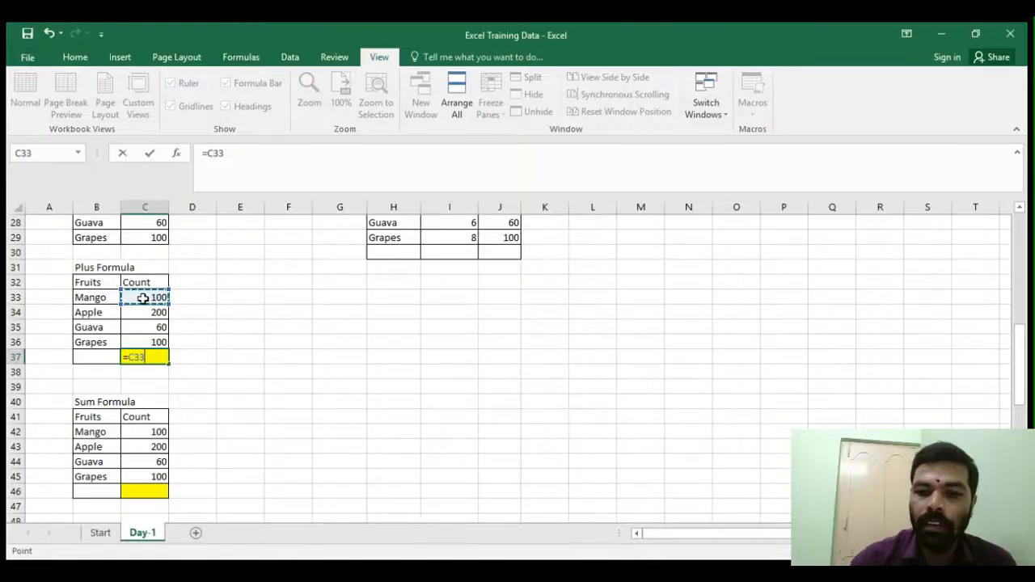
type("+")
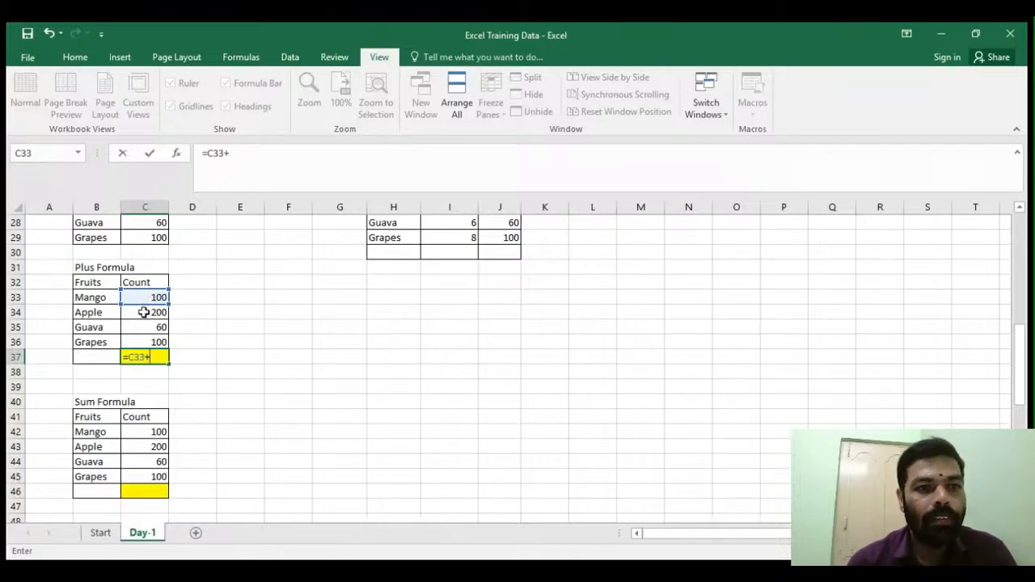
left_click(144, 314)
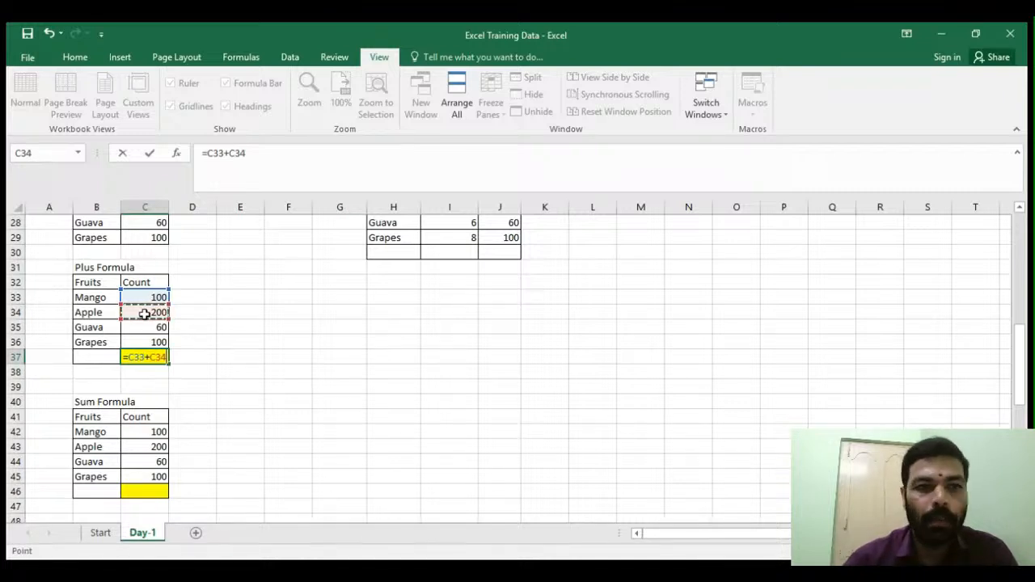
type("+")
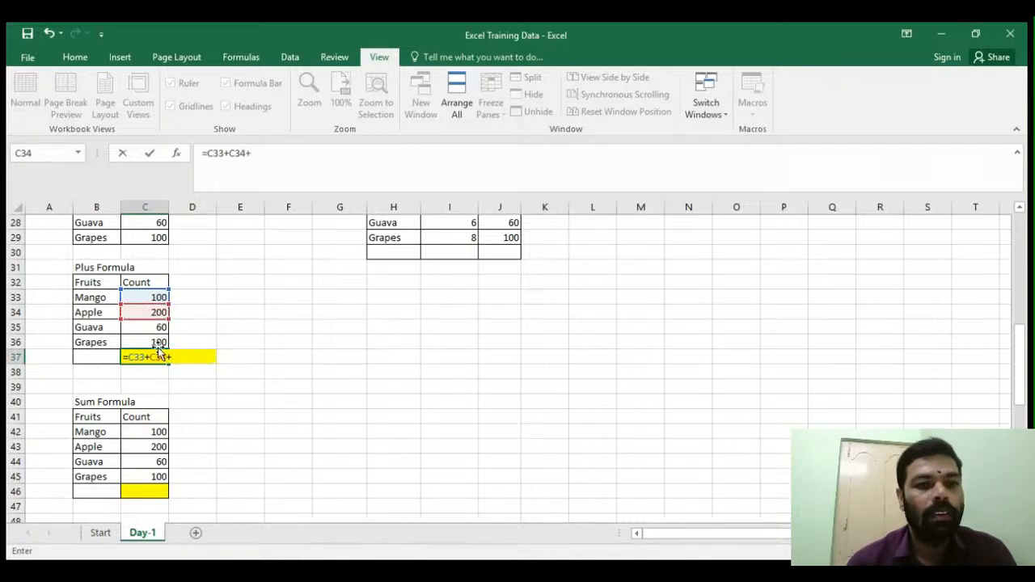
left_click(149, 329)
type("+")
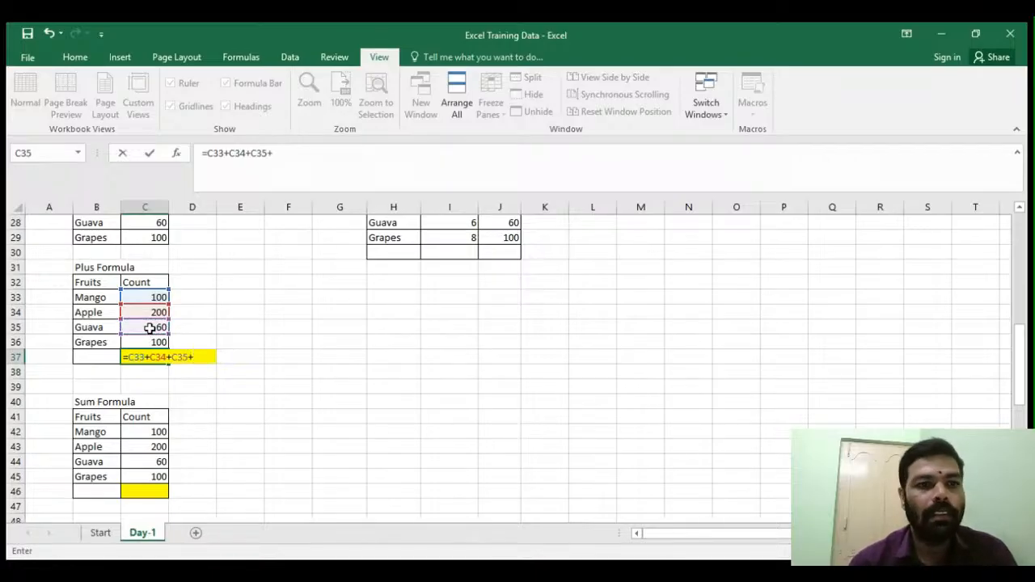
left_click(154, 341)
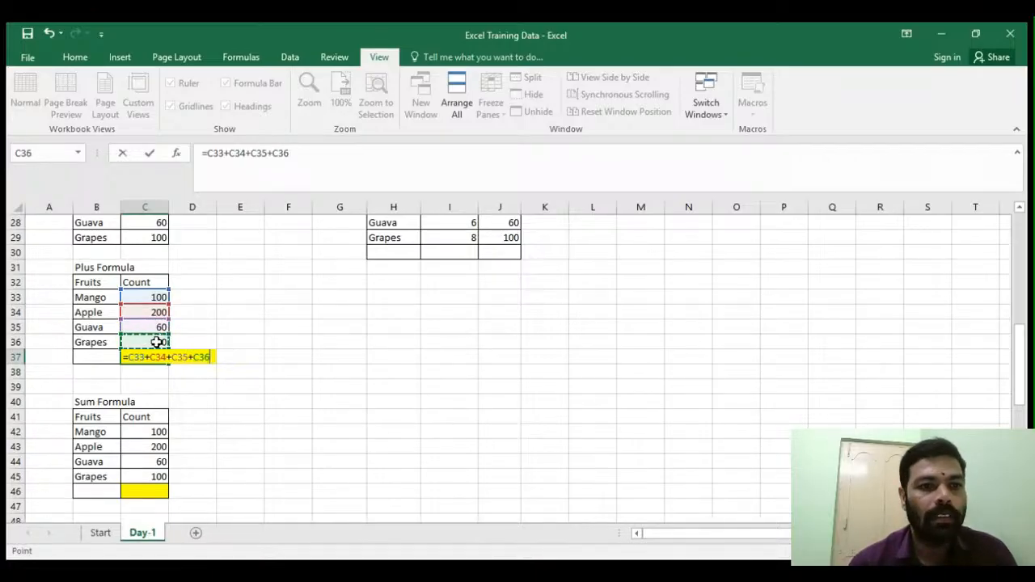
key("Return")
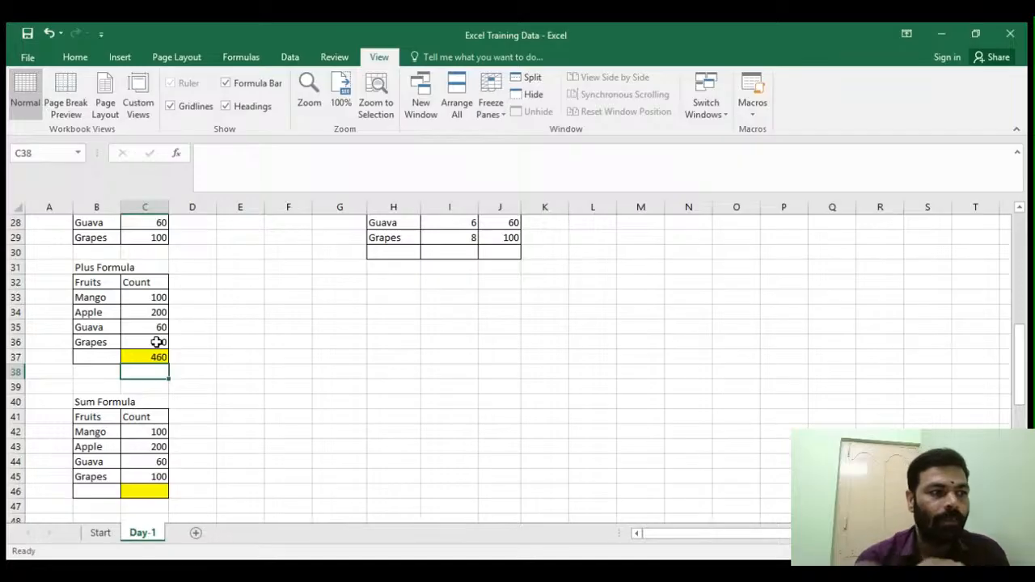
- Enter the formula =sum(C42:C45) in the yellow cell C46 of the Sum Formula table
left_click(234, 398)
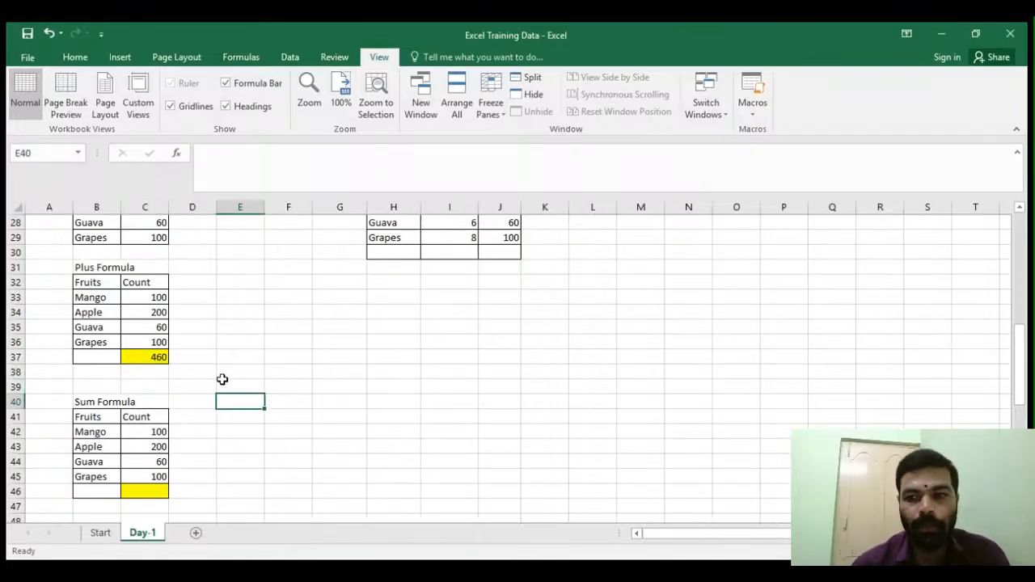
scroll(222, 380, "down", 2)
left_click(151, 402)
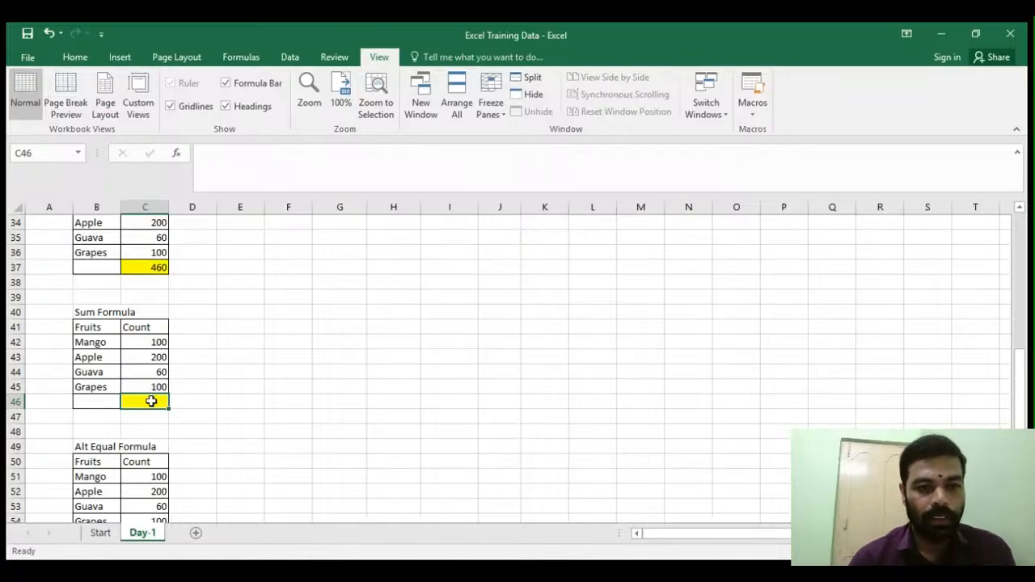
type("=")
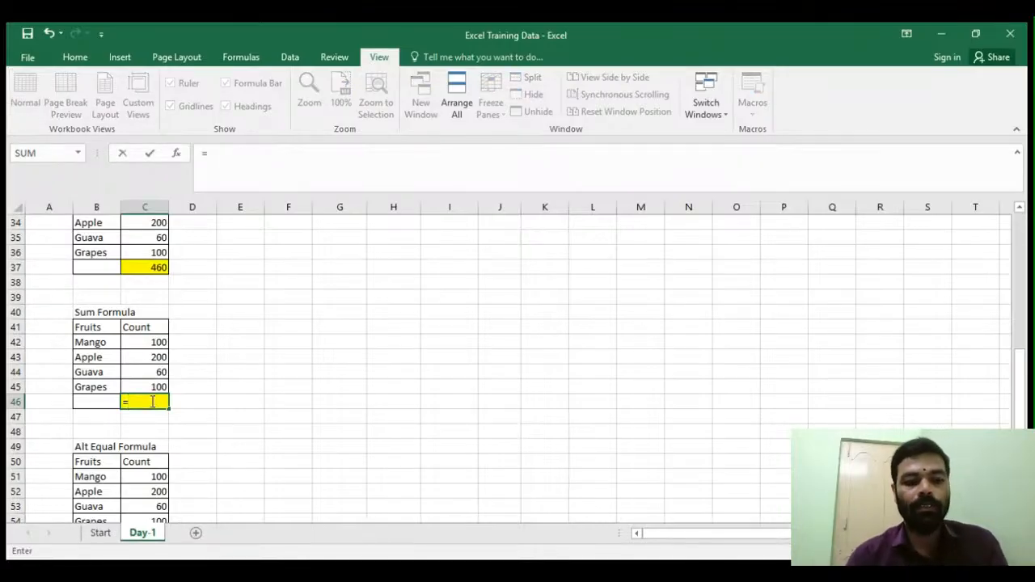
type("sum")
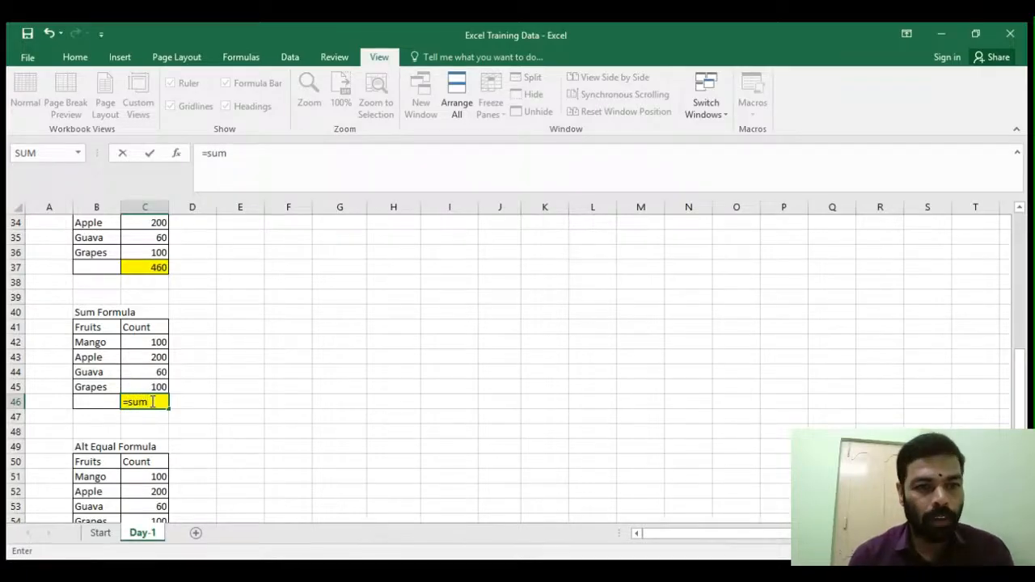
type("(")
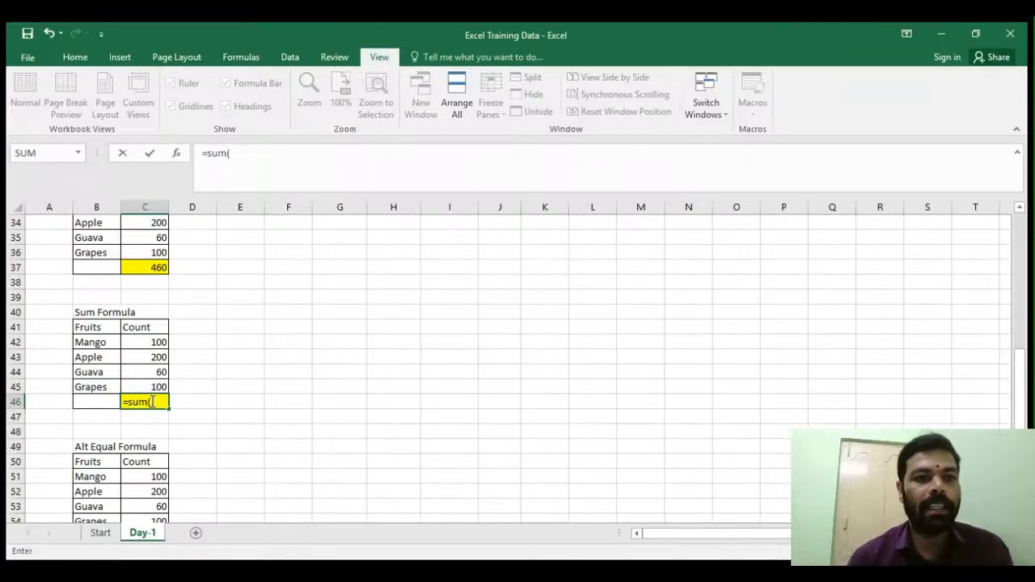
left_click_drag(143, 342, 139, 385)
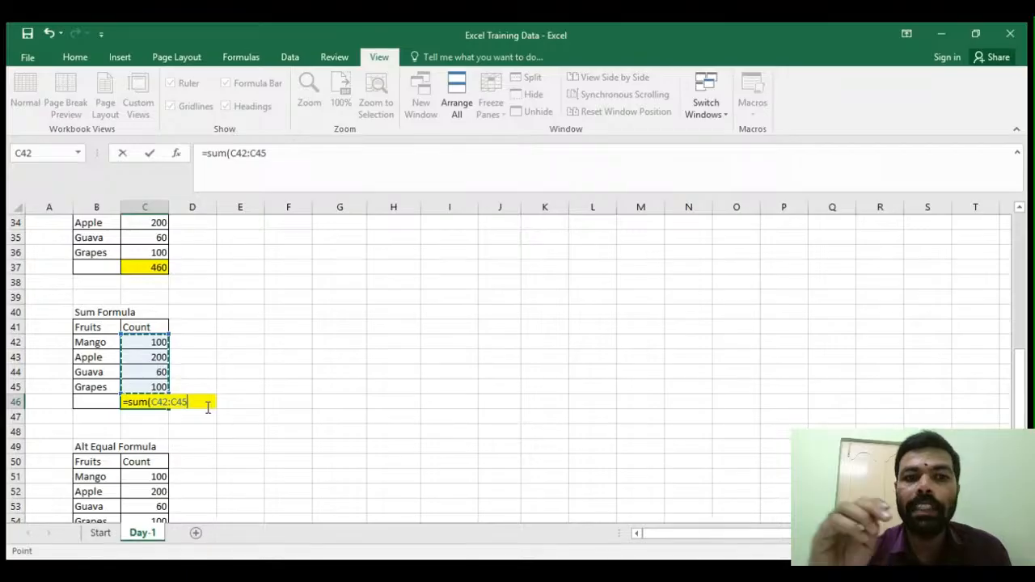
type(")")
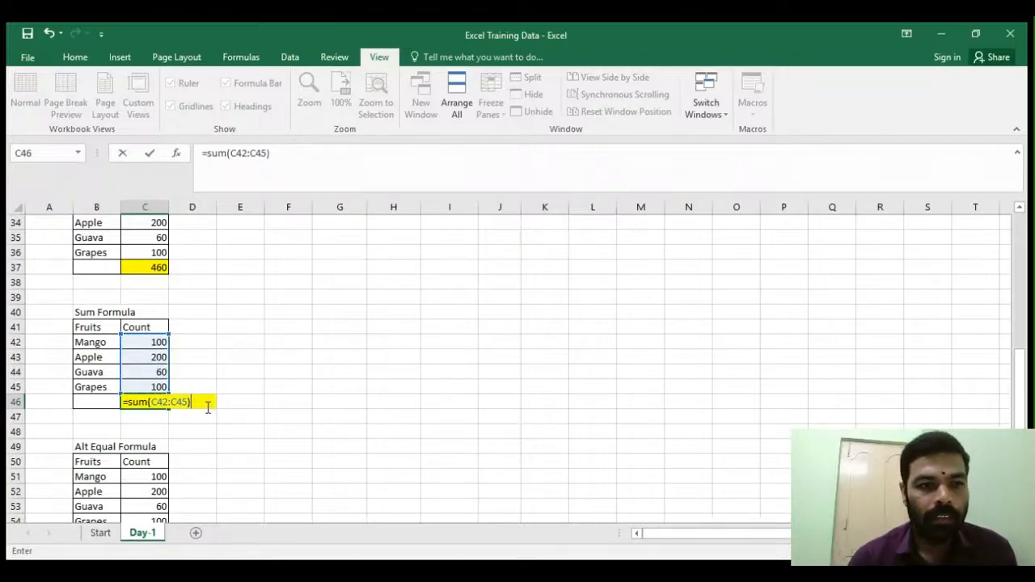
key("Return")
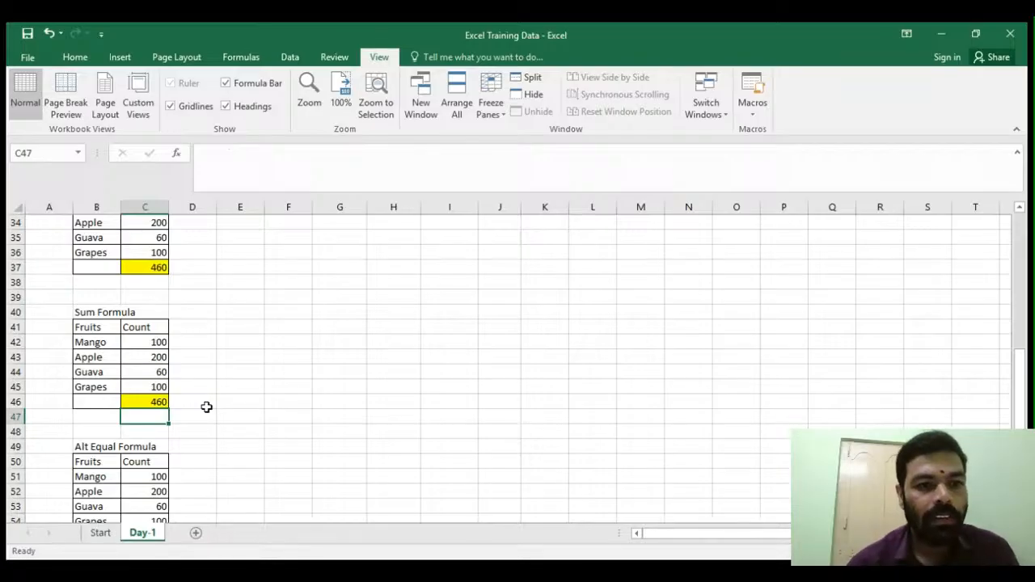
- Inspect the SUM formula in C46 and scroll back up to the earlier fruit tables
left_click(140, 398)
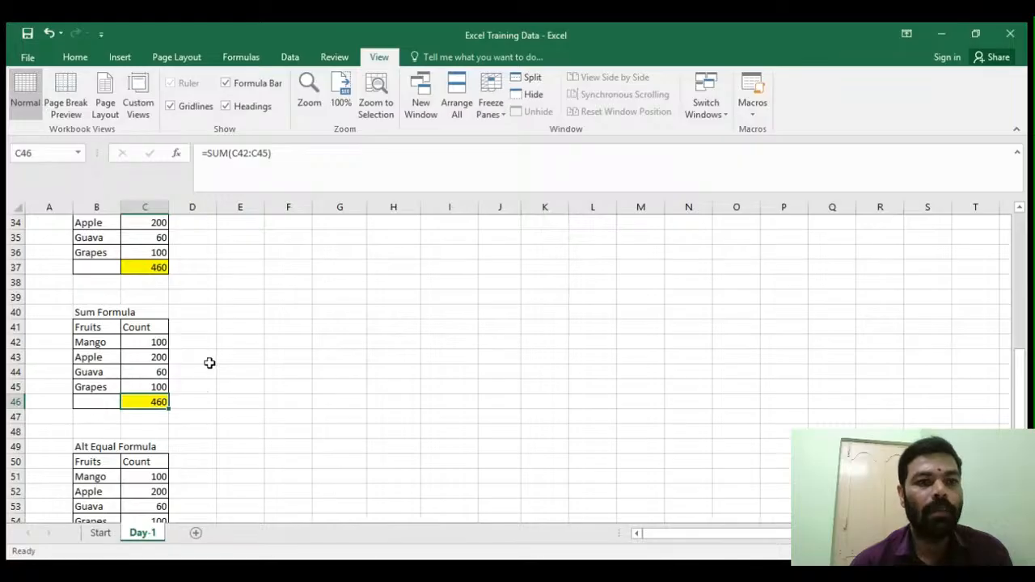
scroll(208, 364, "up", 4)
left_click_drag(144, 283, 146, 327)
left_click(233, 402)
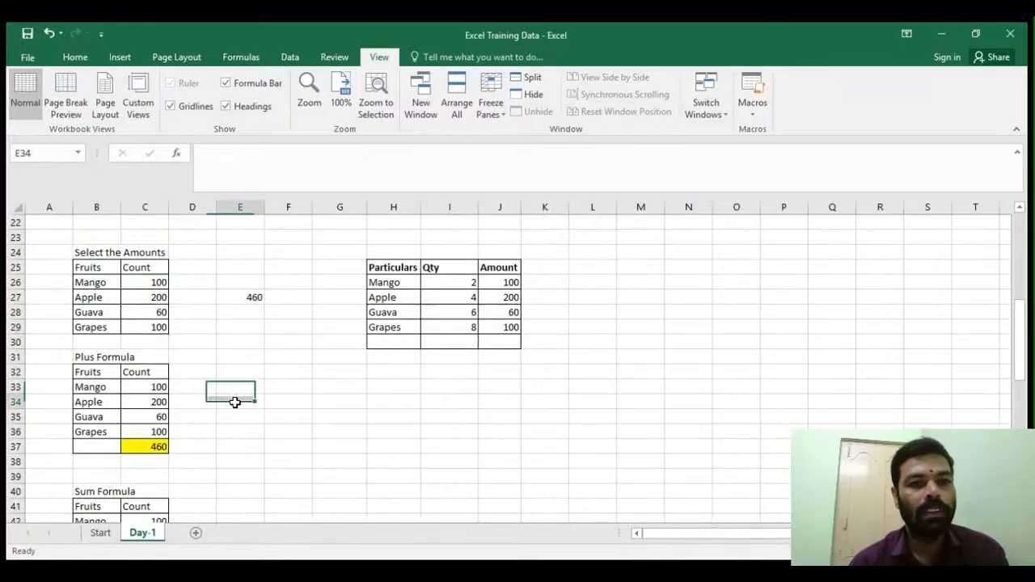
- Inspect the plus formula in C37 and the SUM formula in C46, scrolling down through the tables
left_click(157, 448)
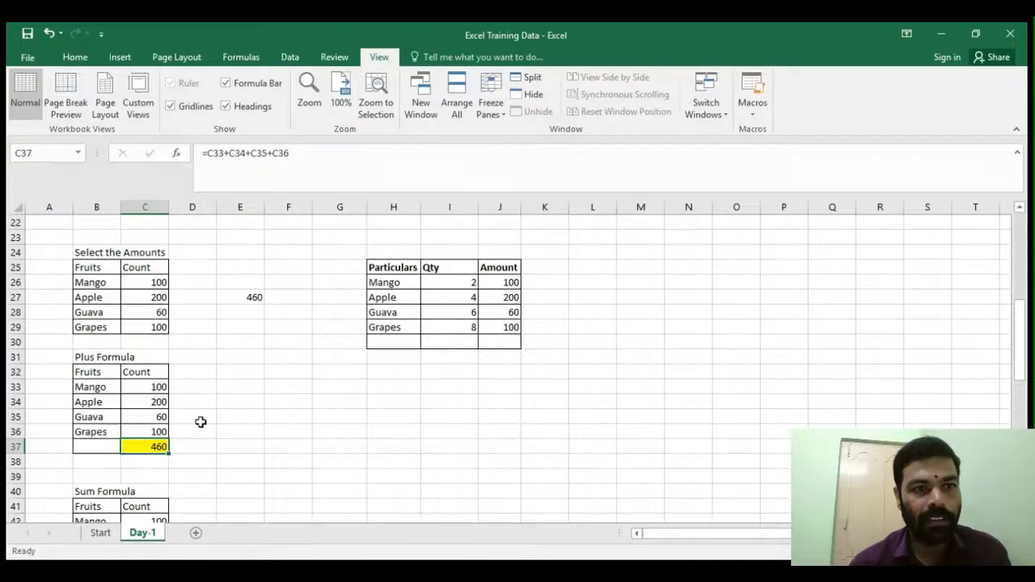
scroll(210, 409, "down", 2)
scroll(210, 409, "down", 2)
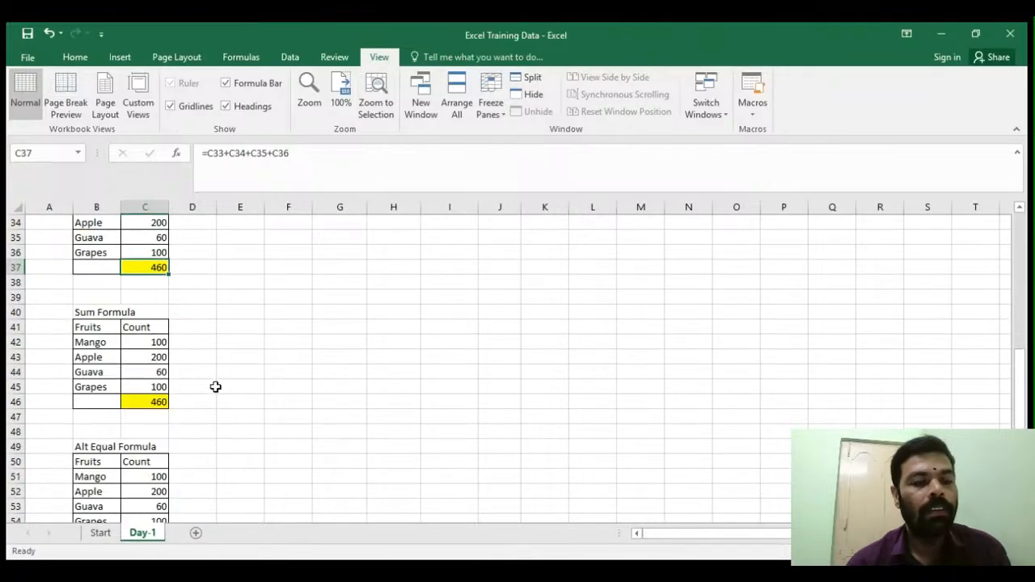
left_click(157, 404)
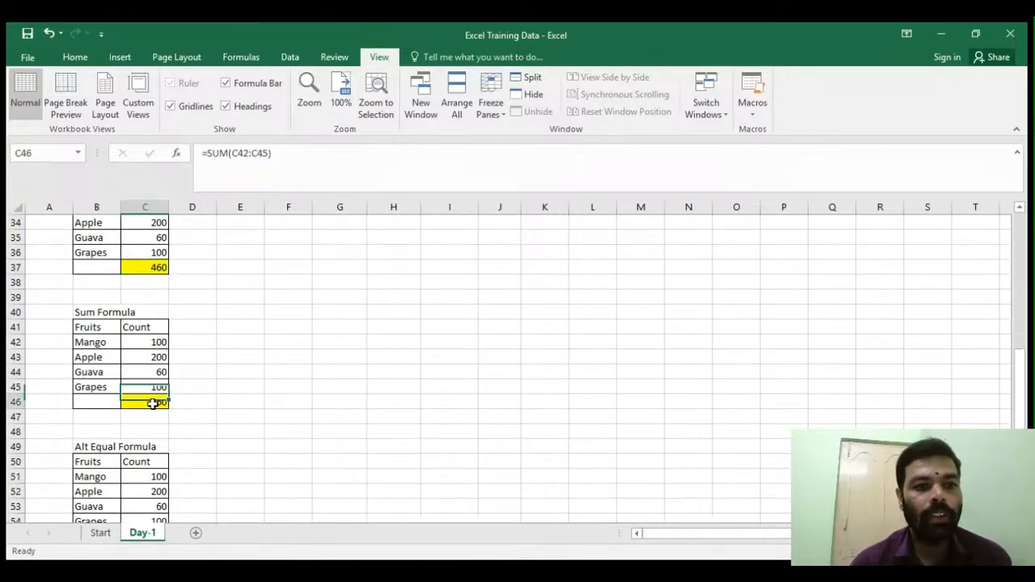
scroll(211, 413, "down", 3)
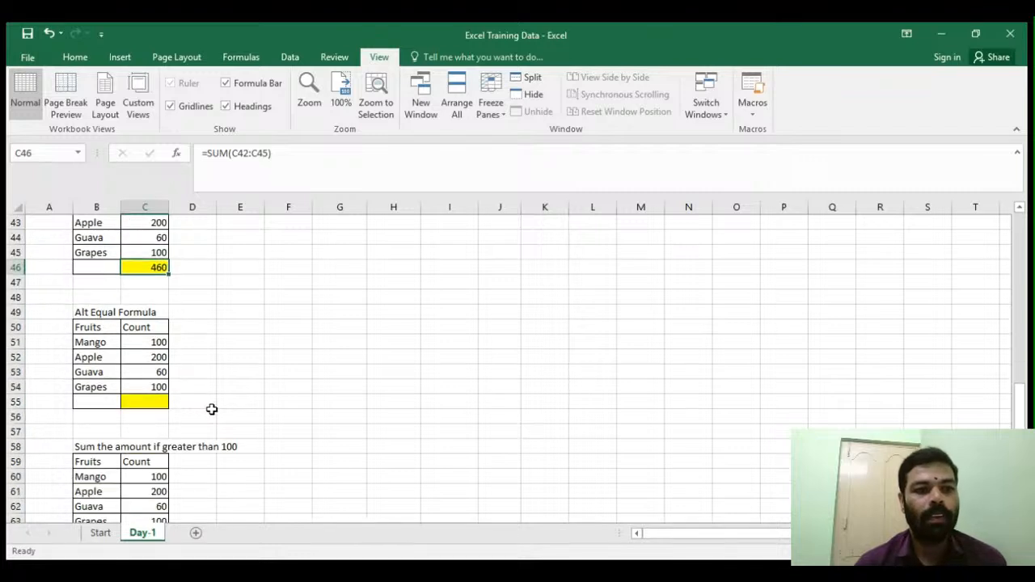
- Insert an AutoSum total =SUM(C51:C54) in the yellow cell C55 of the Alt Equal Formula table
left_click(143, 404)
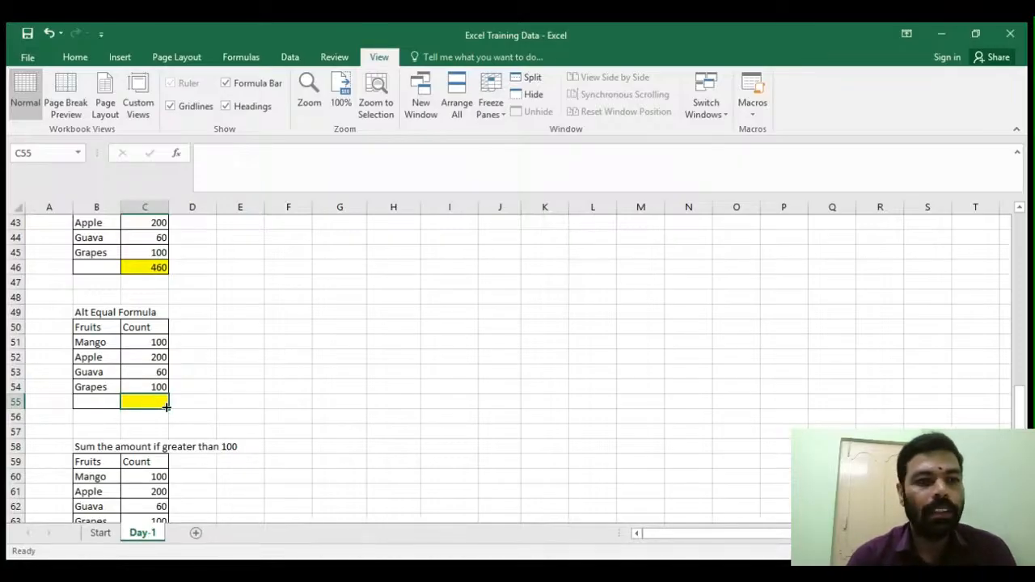
key("alt+equal")
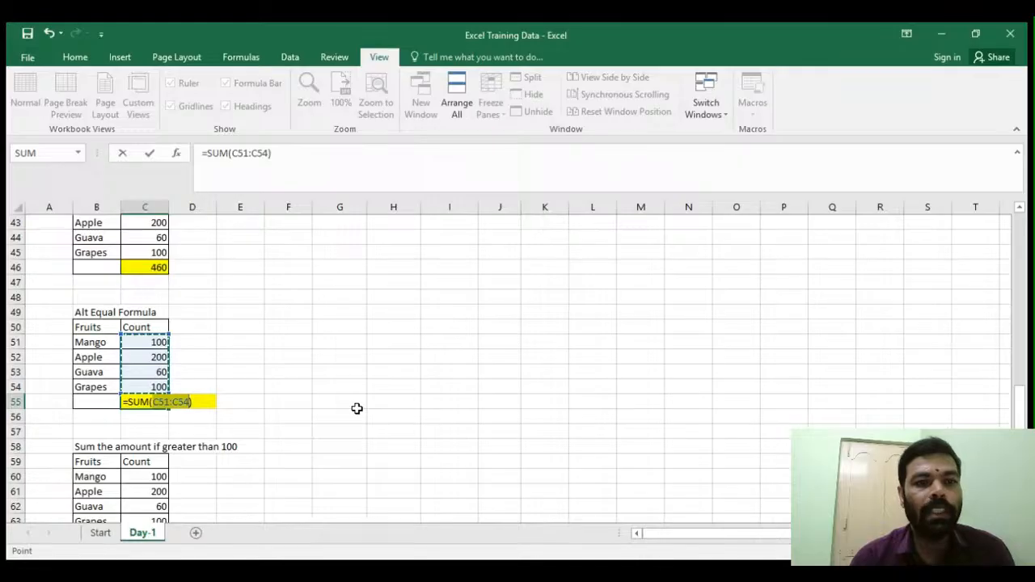
key("Return")
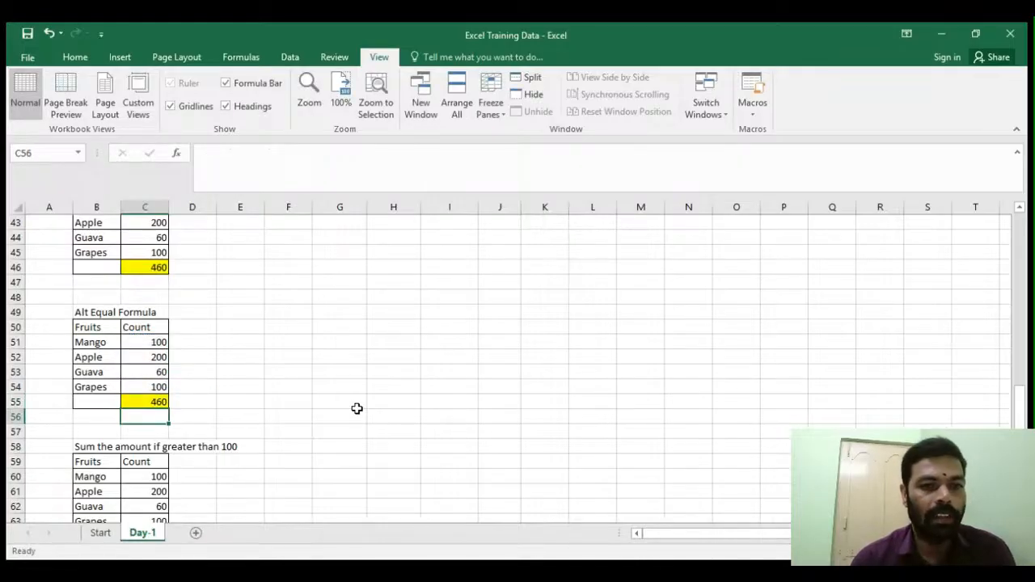
- Scroll to the 'Sum the amount if greater than 100' table and examine its title and each Count value
left_click(225, 374)
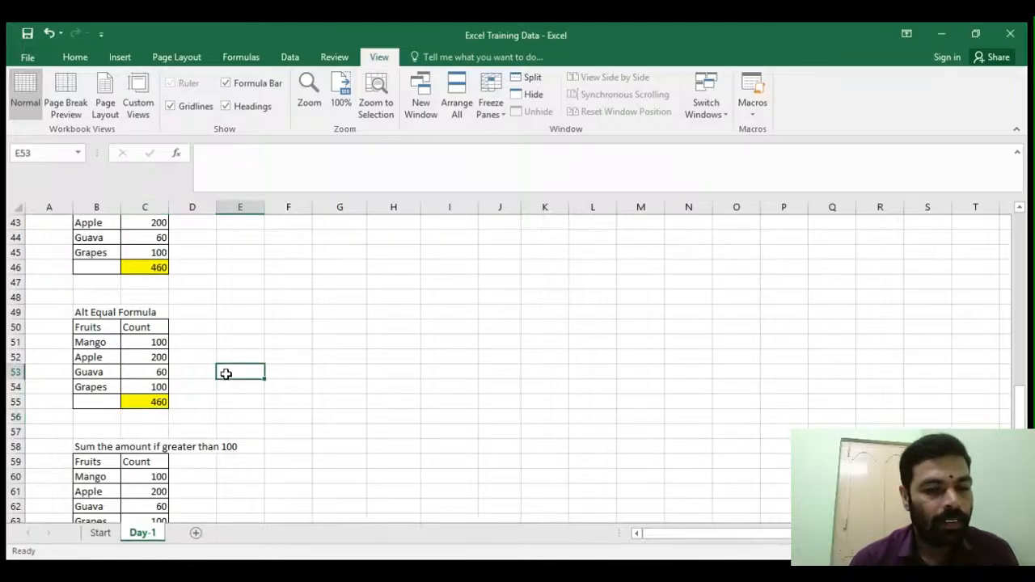
left_click(243, 342)
scroll(244, 345, "down", 2)
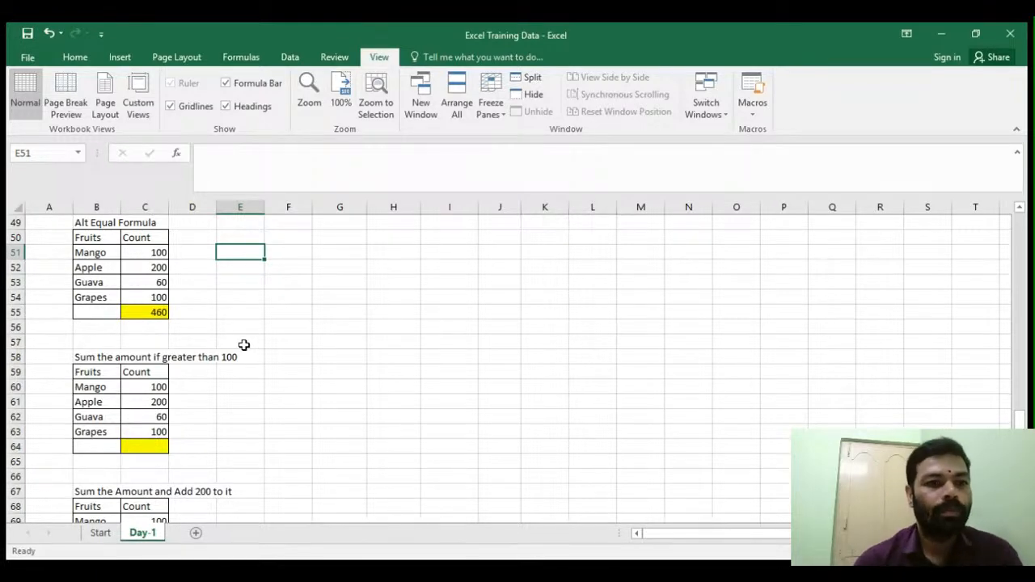
scroll(244, 345, "down", 1)
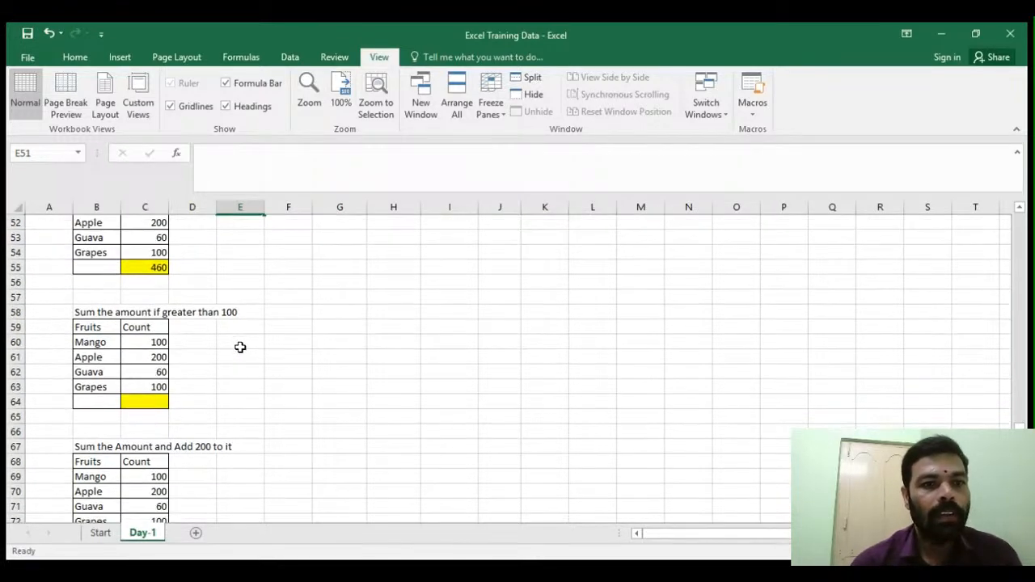
left_click(85, 314)
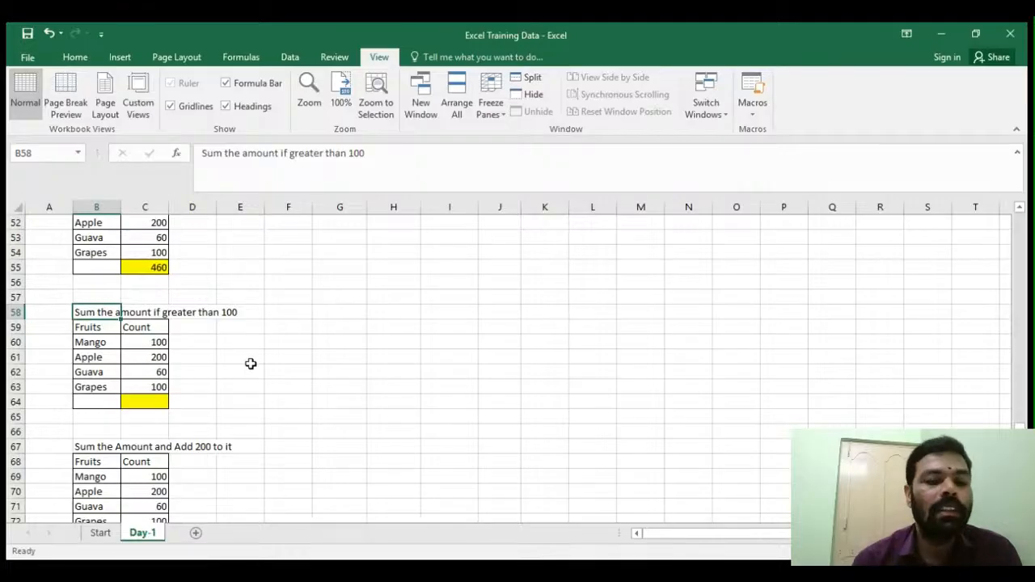
left_click(150, 345)
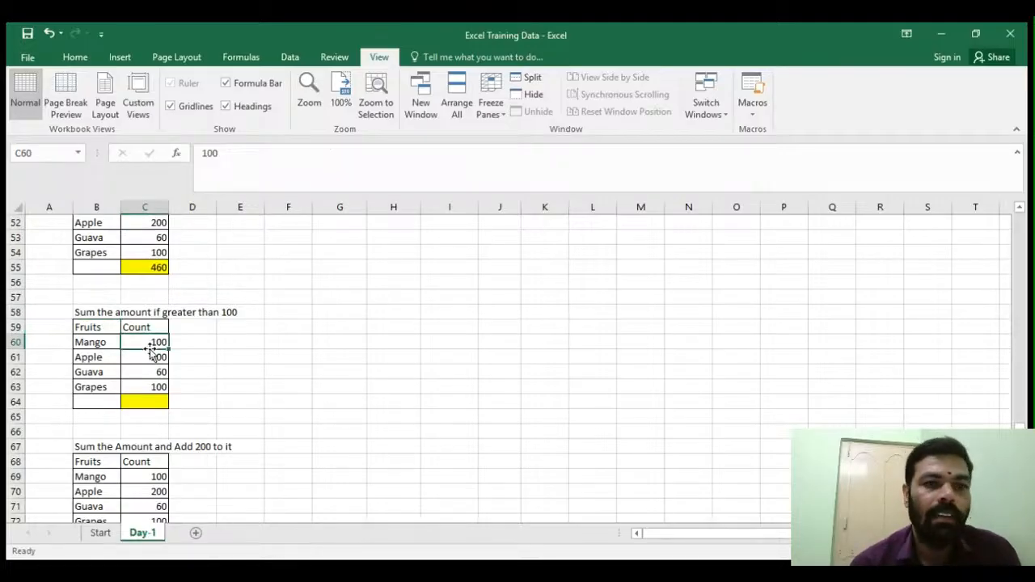
left_click(150, 358)
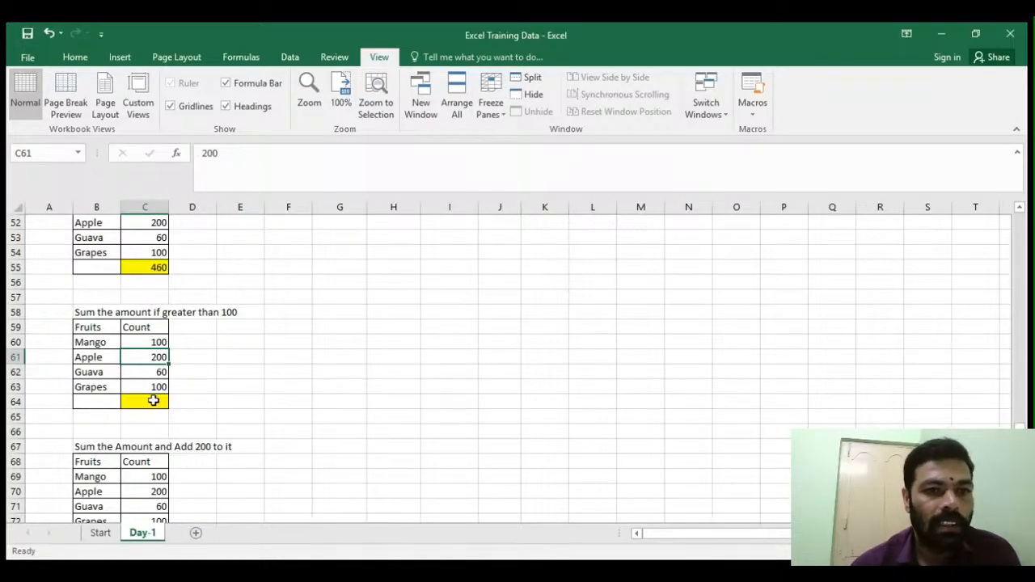
left_click(150, 389)
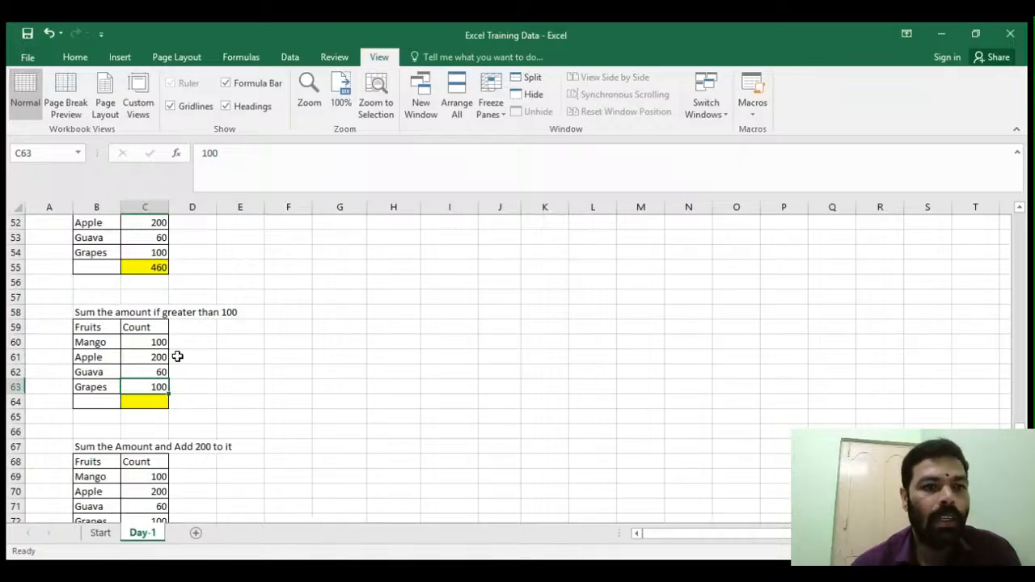
left_click(150, 372)
left_click(139, 343)
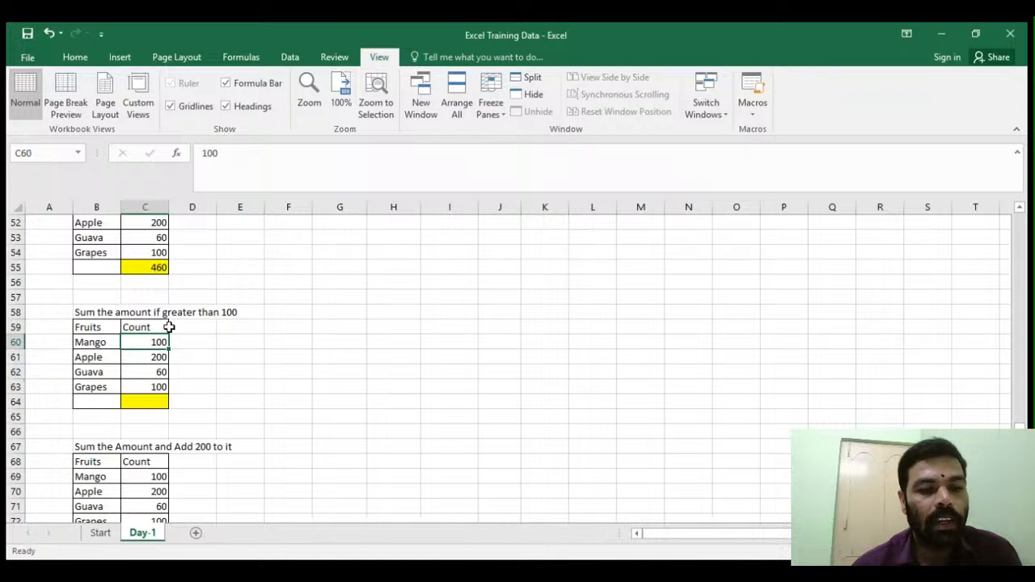
left_click(145, 361)
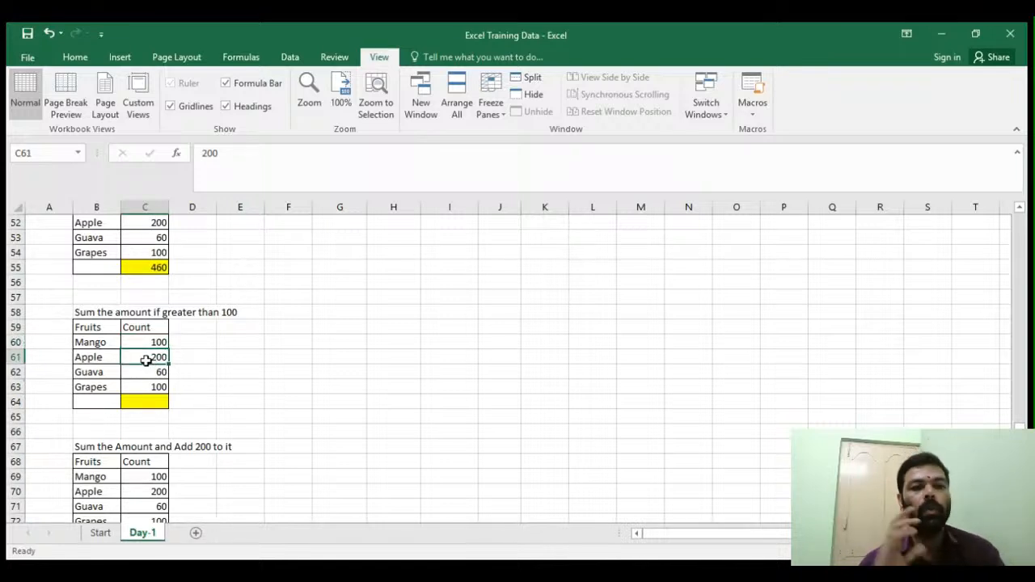
- Enter the formula =sumif(C60:C63,">100") in the yellow total cell C64 by selecting the Count range
left_click(143, 404)
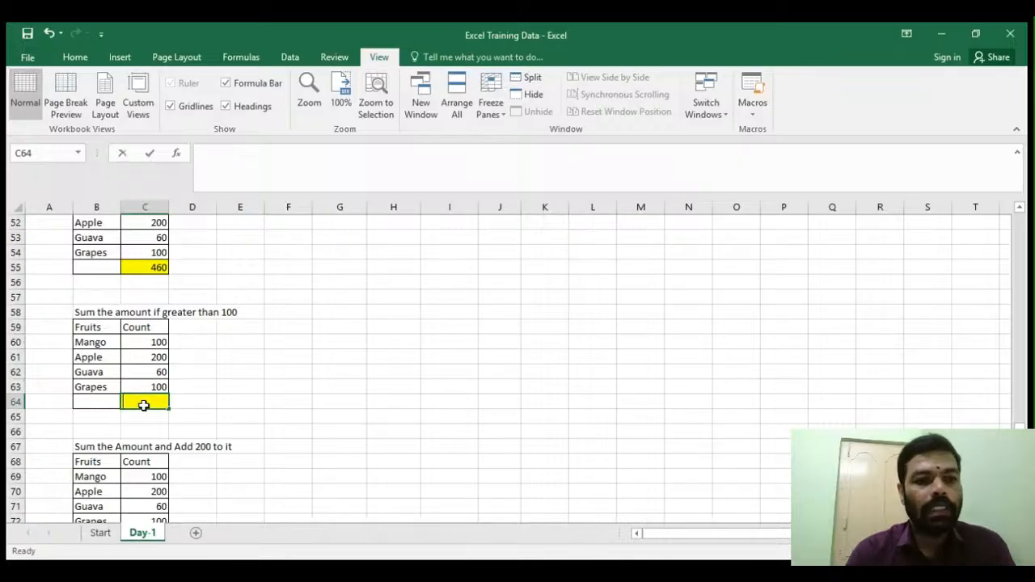
type("=")
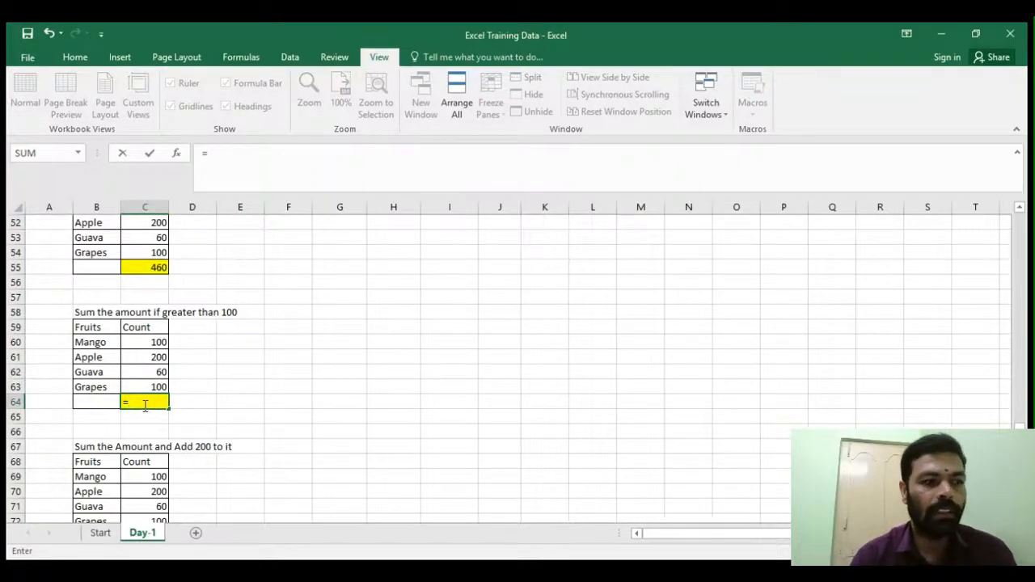
type("sumif(")
left_click_drag(151, 344, 145, 380)
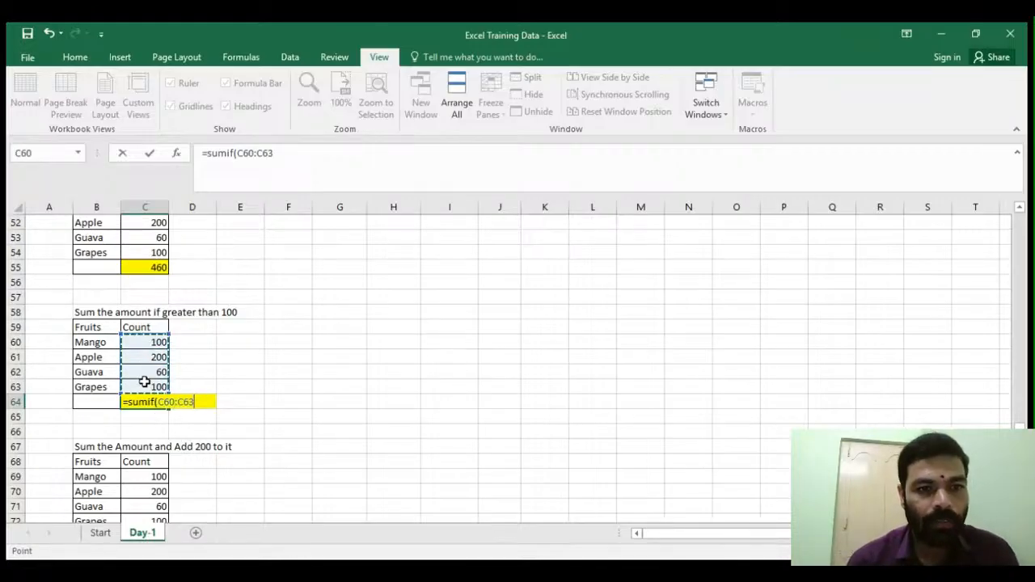
type(",")
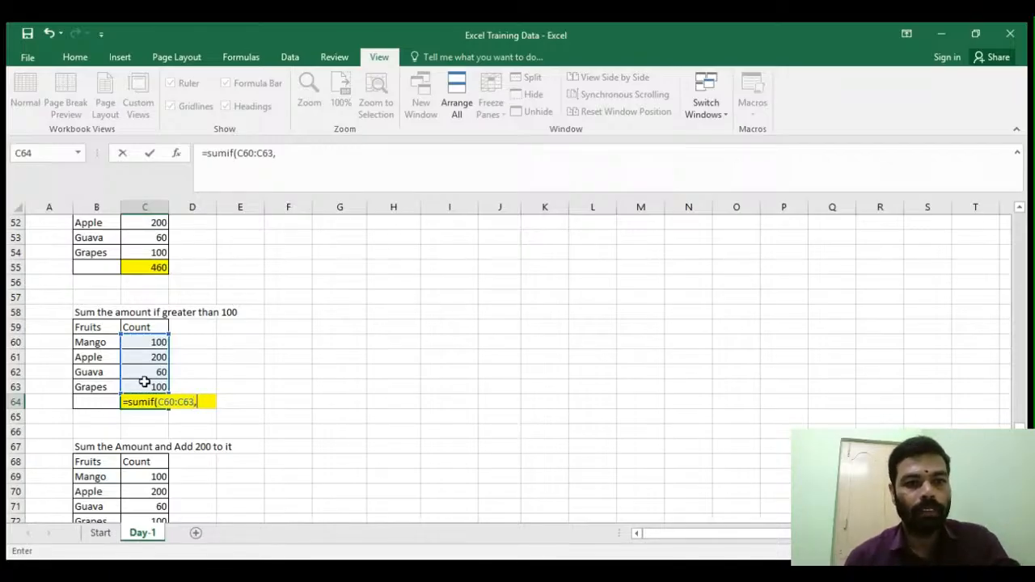
type("\"")
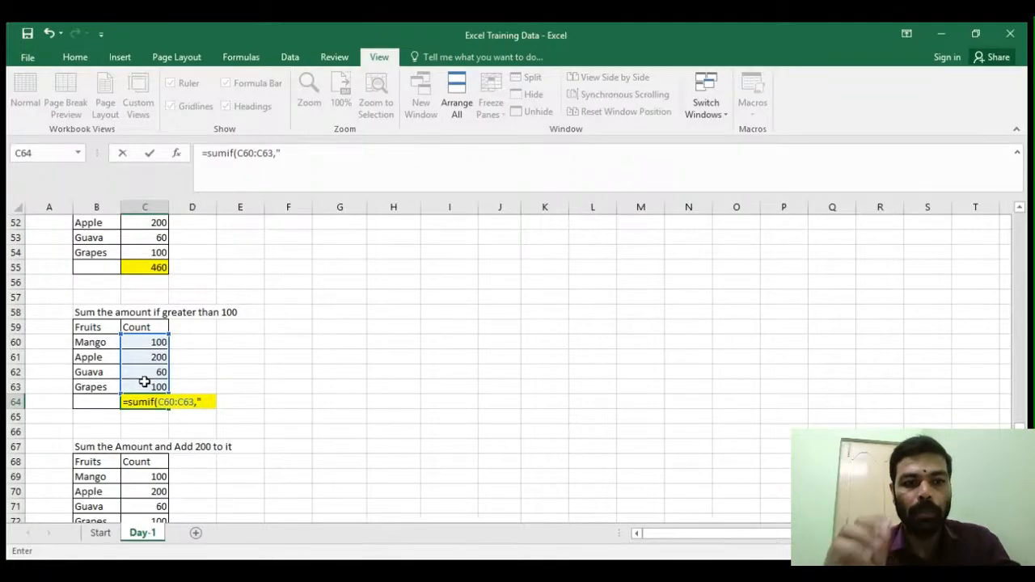
type(">100")
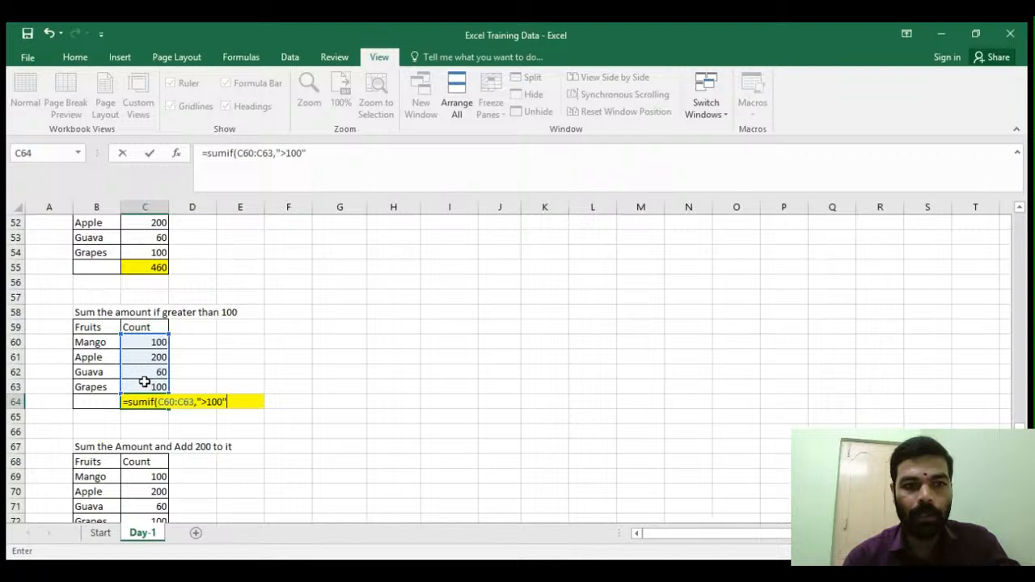
type("\")")
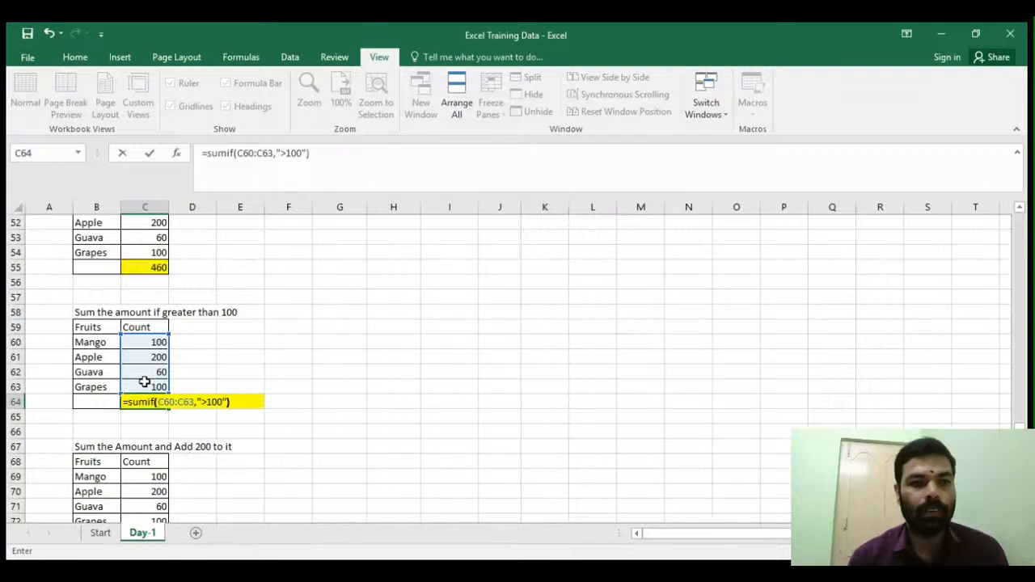
key("Return")
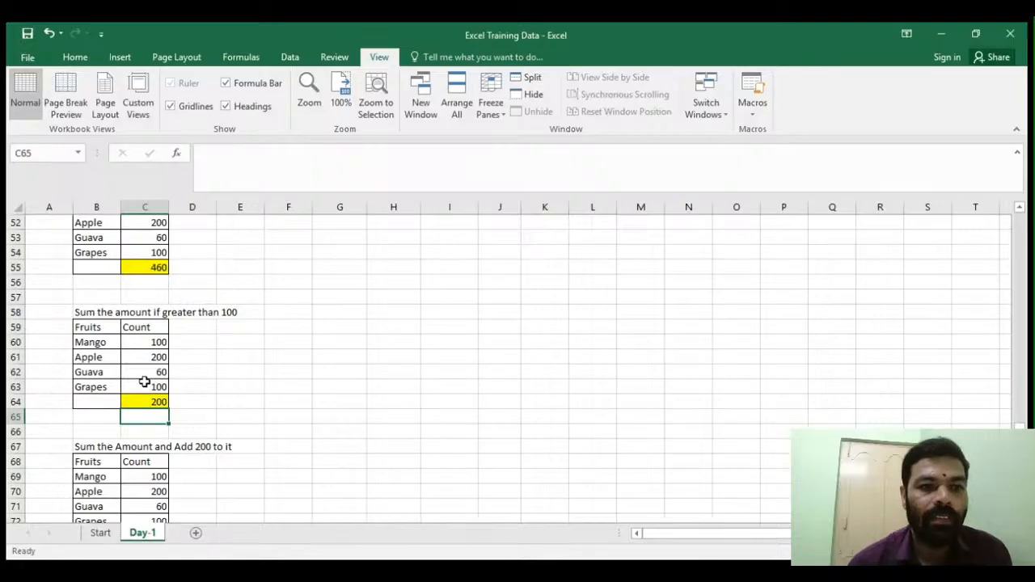
- Change the Grapes count in C63 to 101 to test the SUMIF total
left_click(145, 402)
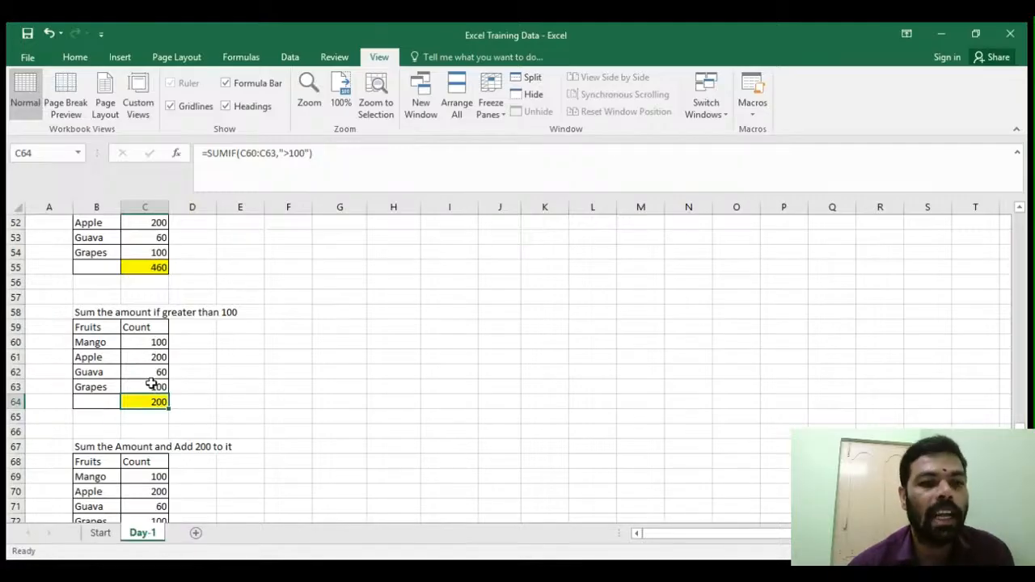
left_click(146, 388)
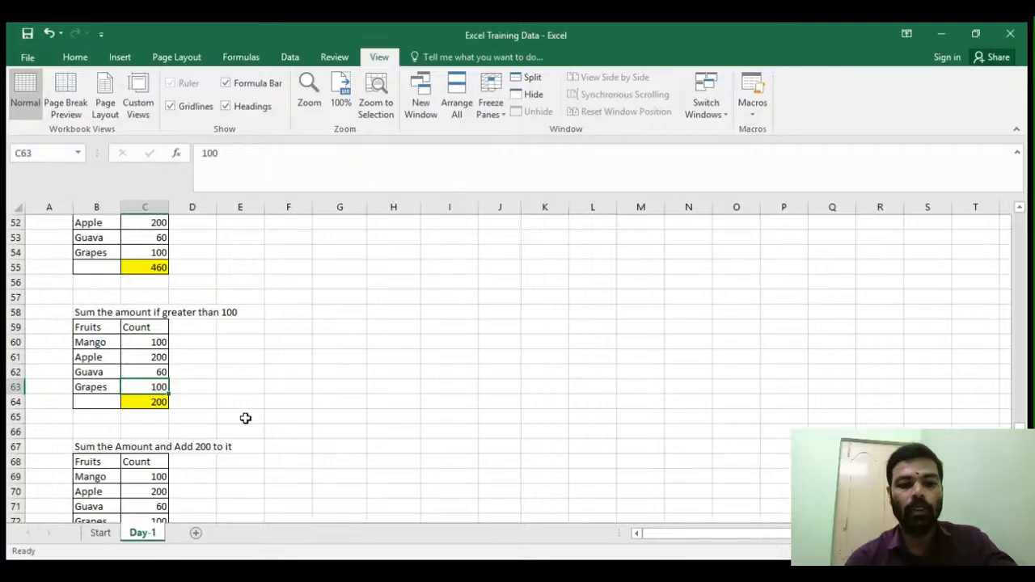
type("101")
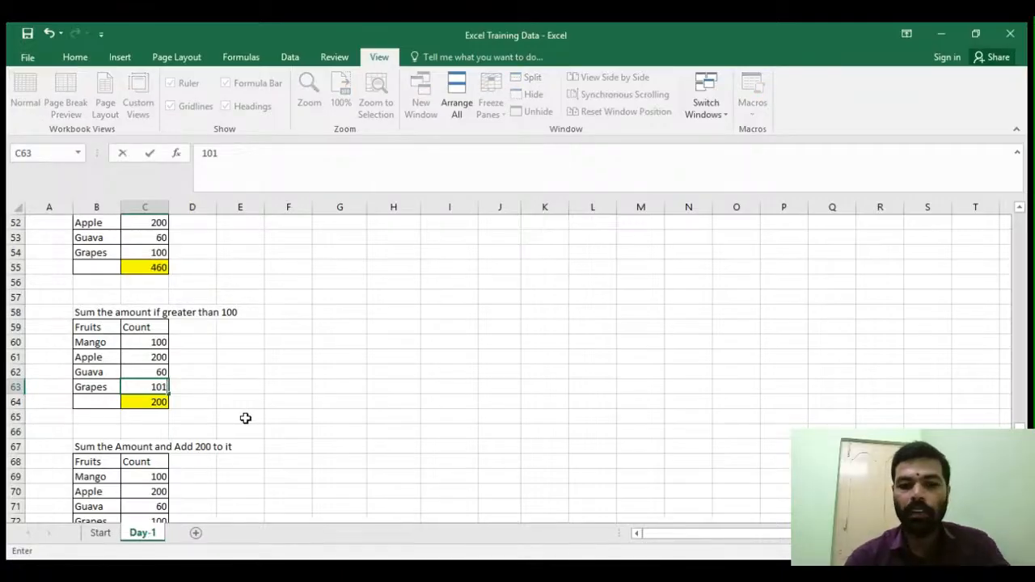
key("Return")
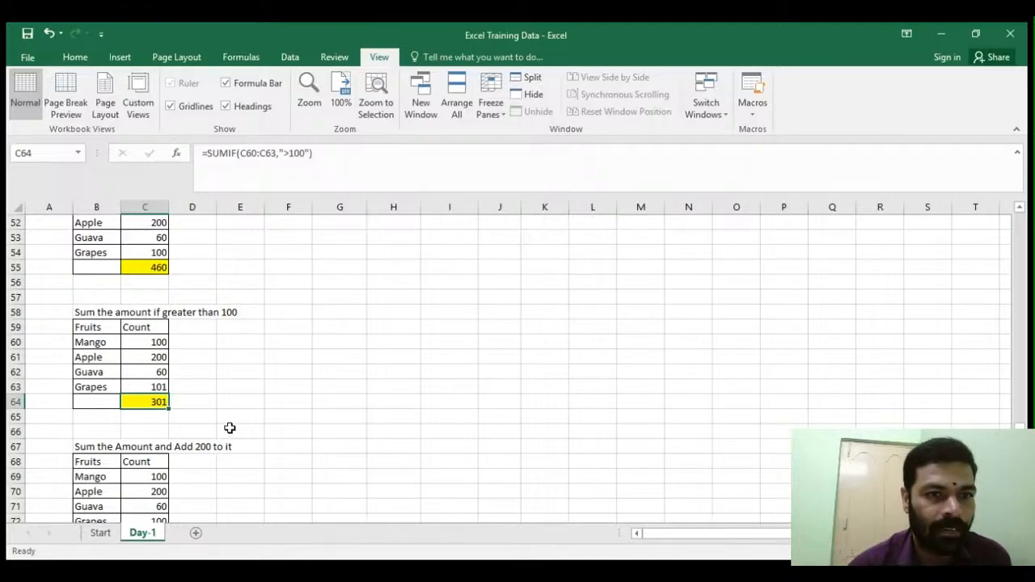
- Scroll to the 'Sum the Amount and Add 200 to it' table and select its Count values C69:C72
left_click(288, 417)
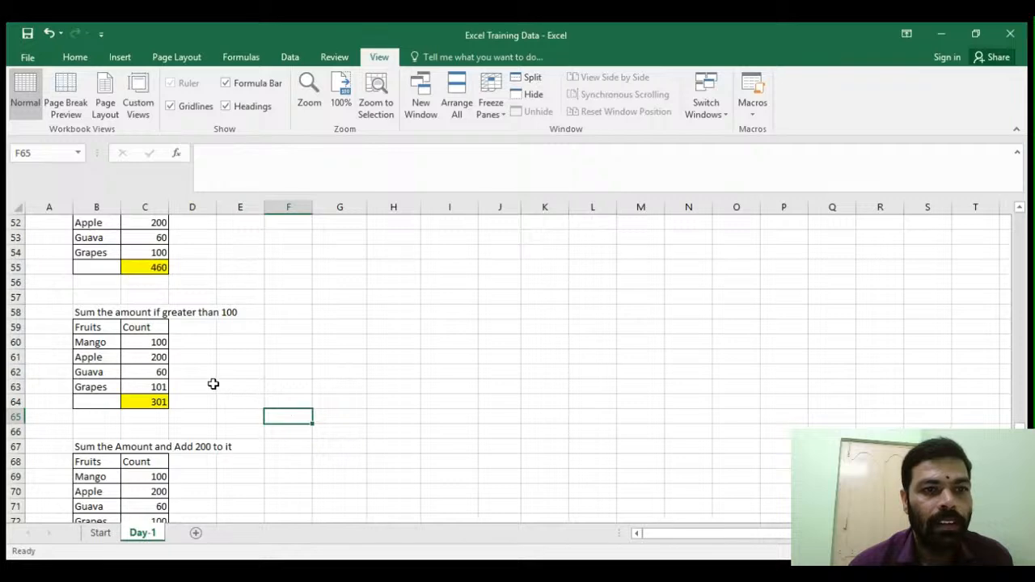
scroll(213, 383, "down", 1)
scroll(212, 384, "down", 2)
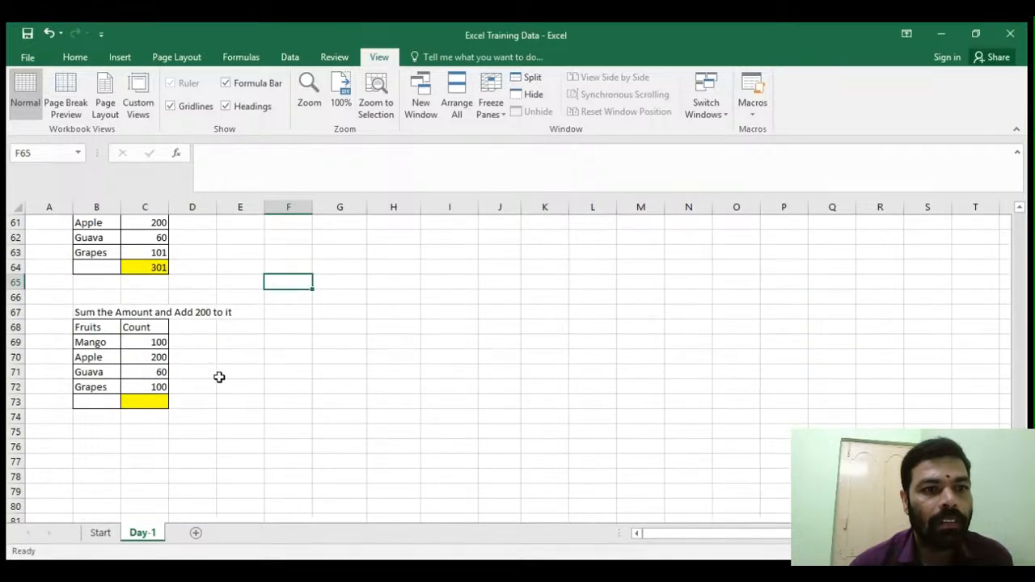
scroll(219, 376, "up", 1)
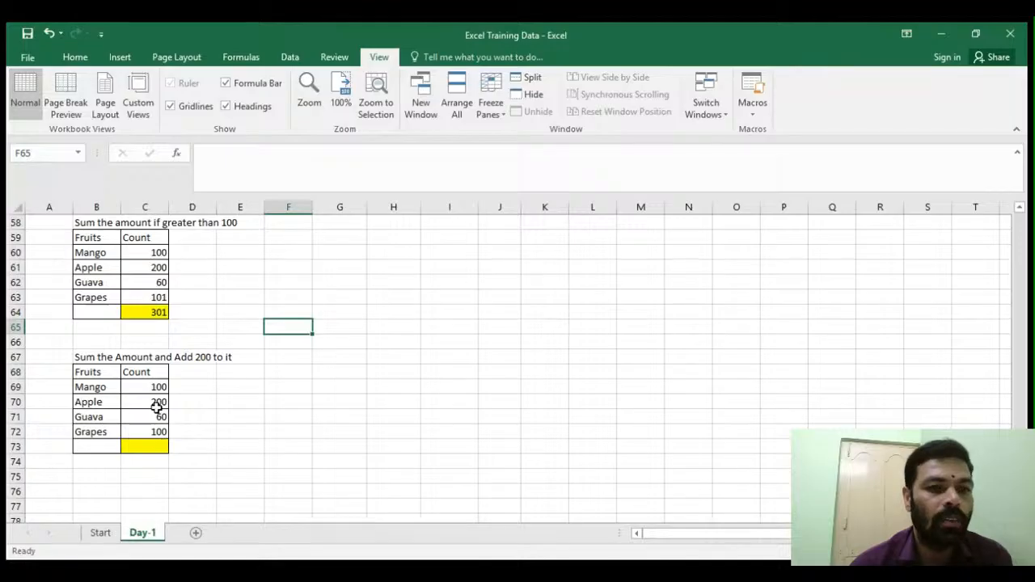
left_click_drag(149, 392, 142, 433)
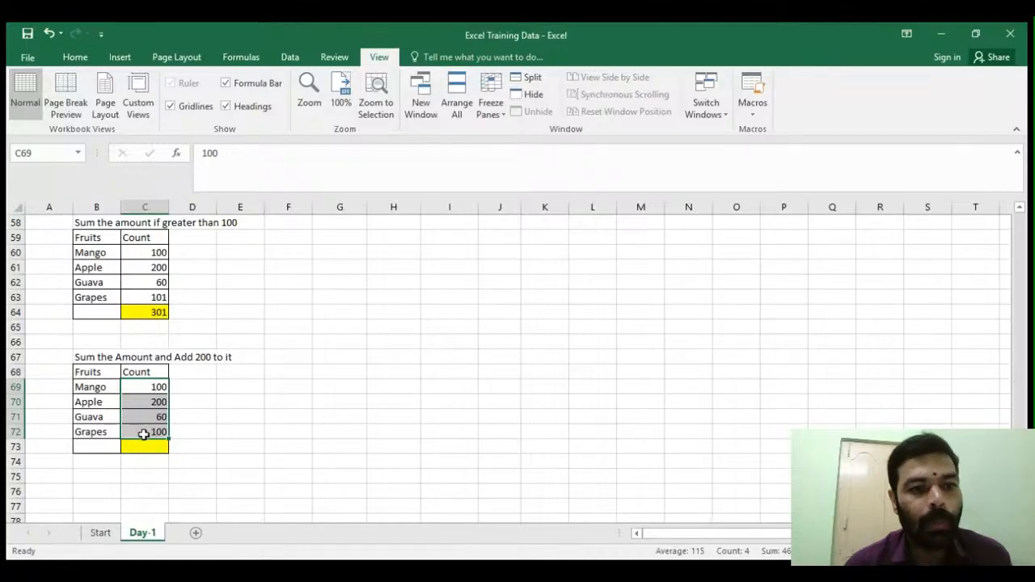
- Enter the formula =sum(C69:C72,200) in the yellow total cell C73 by selecting the Count range and adding 200
left_click(146, 444)
type("=")
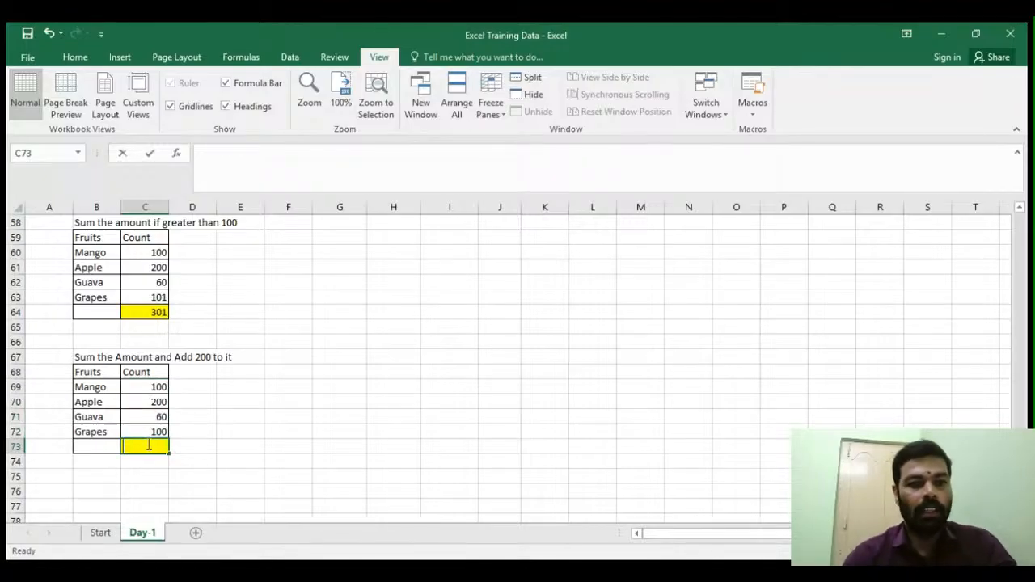
type("sum")
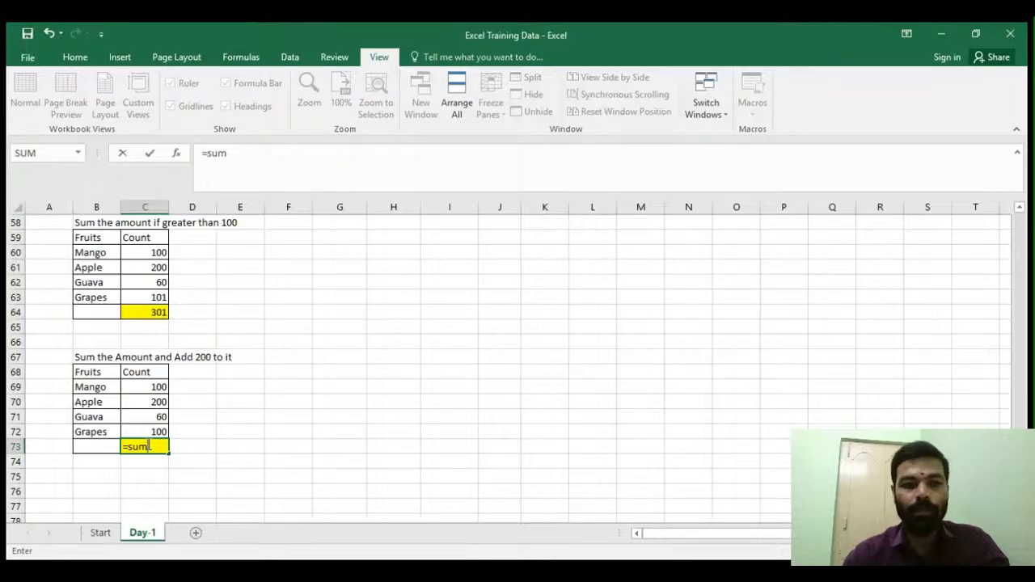
type("(")
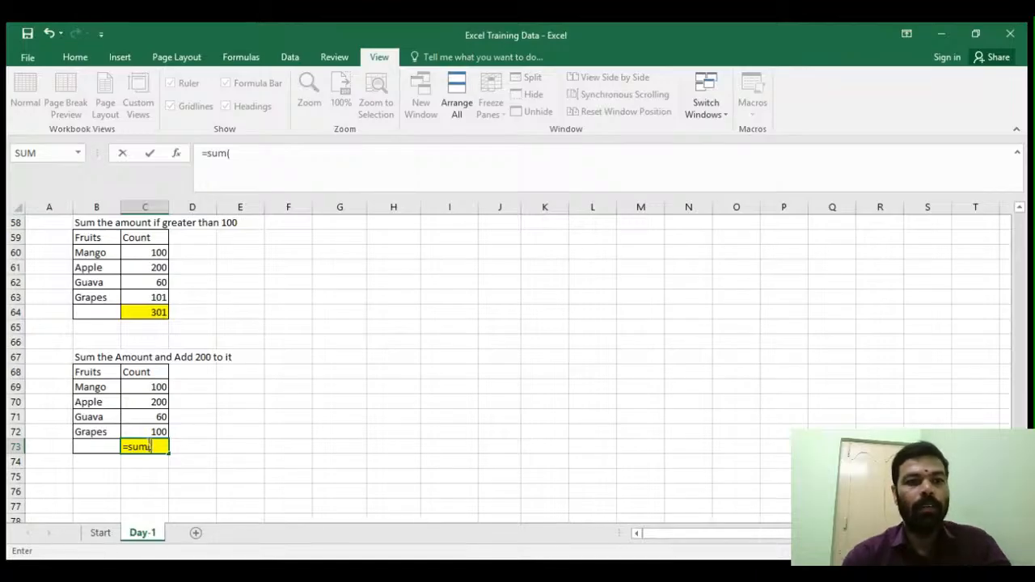
left_click_drag(153, 389, 144, 429)
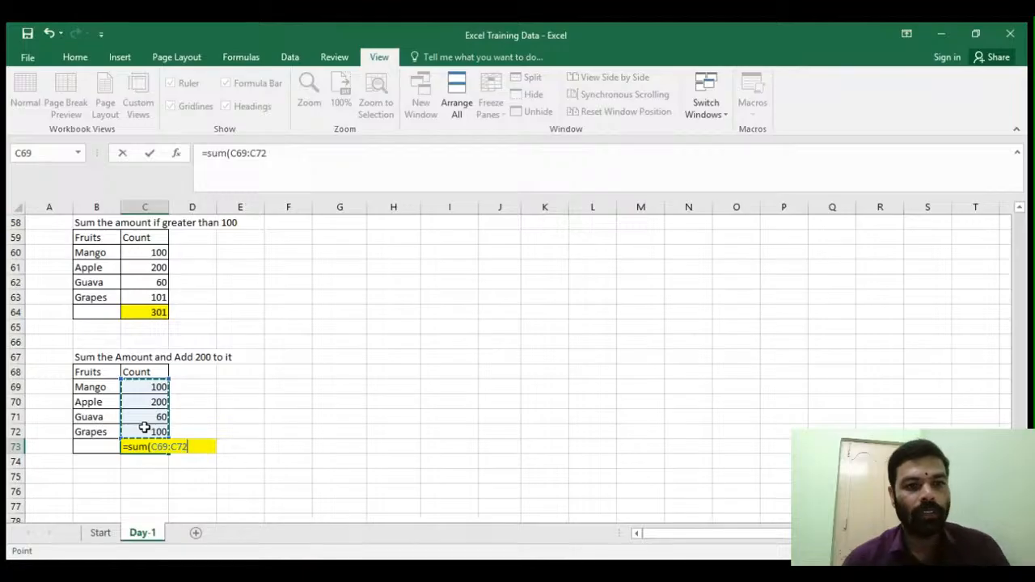
type(",200")
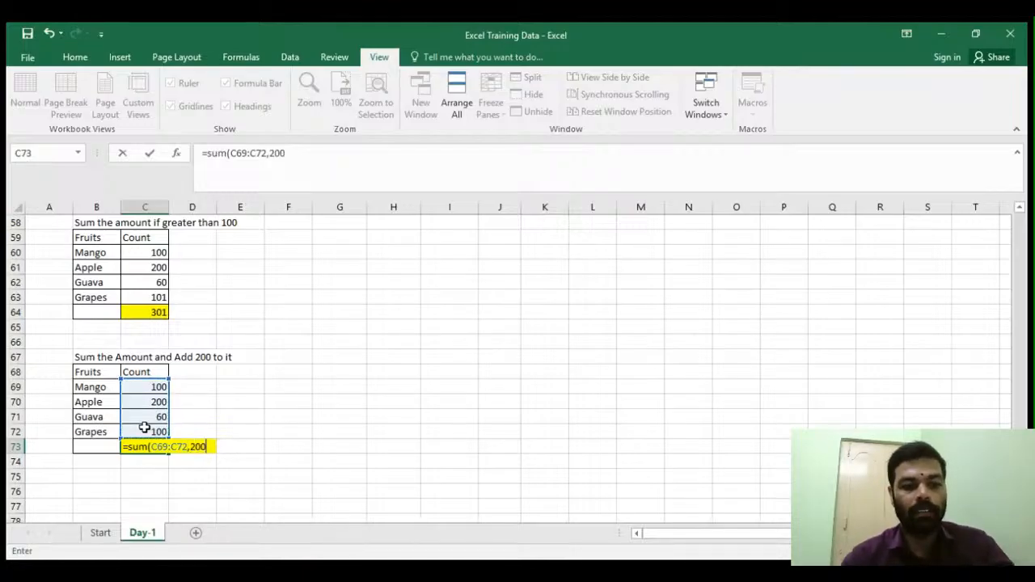
type(")")
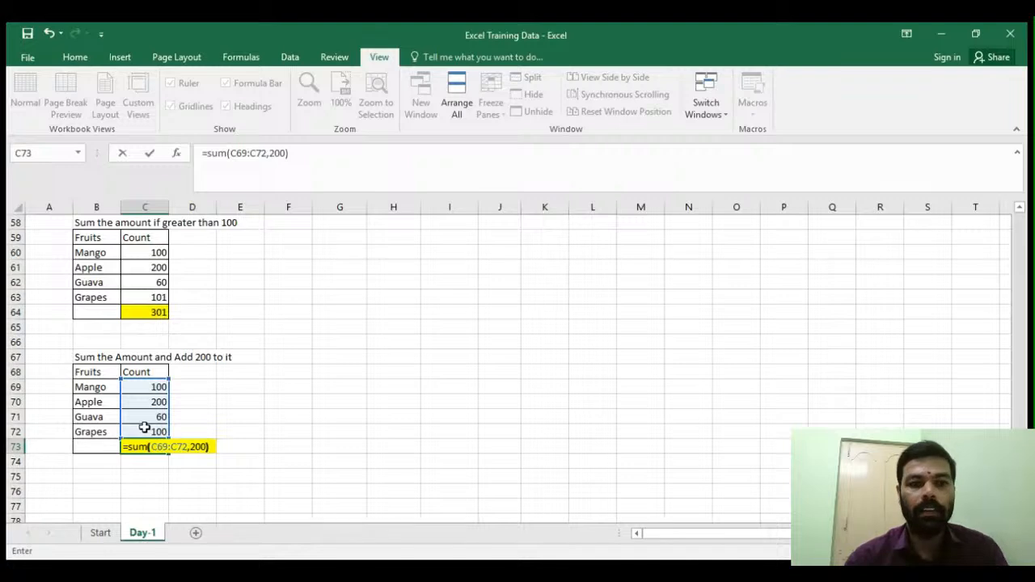
key("Return")
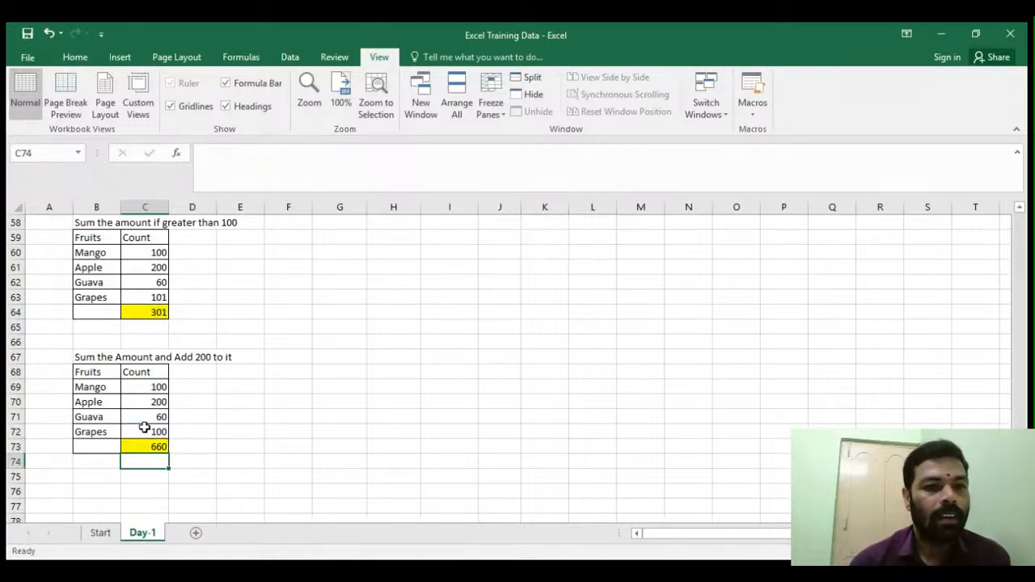
- Edit the C73 formula so the added value becomes -100, giving =SUM(C69:C72,-100)
left_click_drag(143, 388, 146, 427)
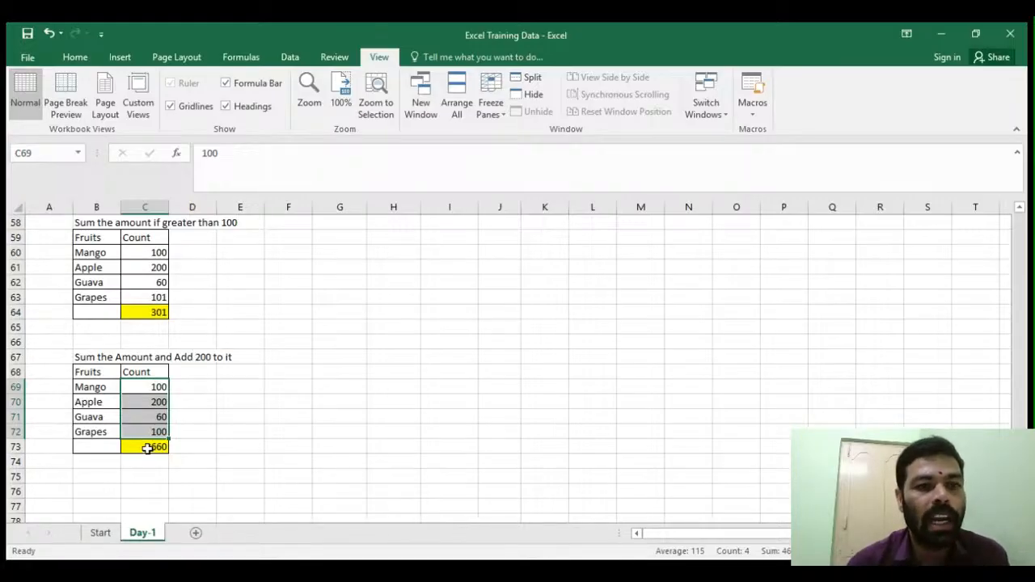
left_click(151, 447)
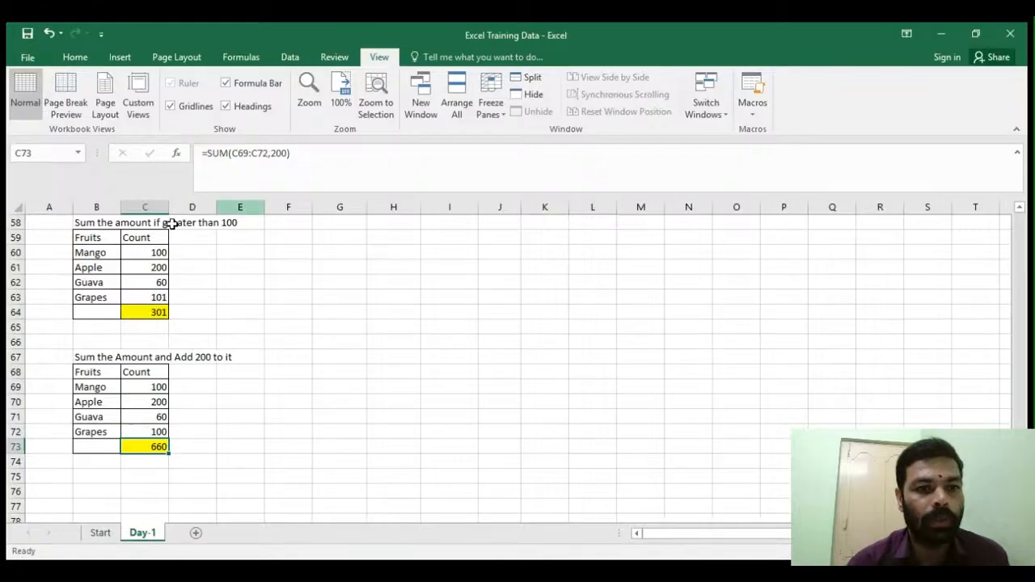
left_click(148, 388)
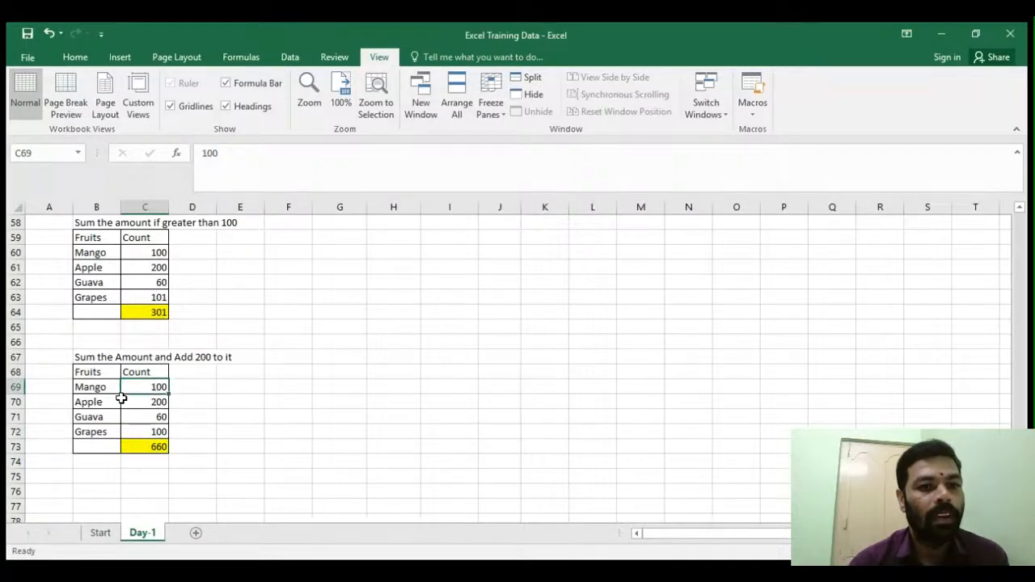
left_click_drag(144, 387, 143, 426)
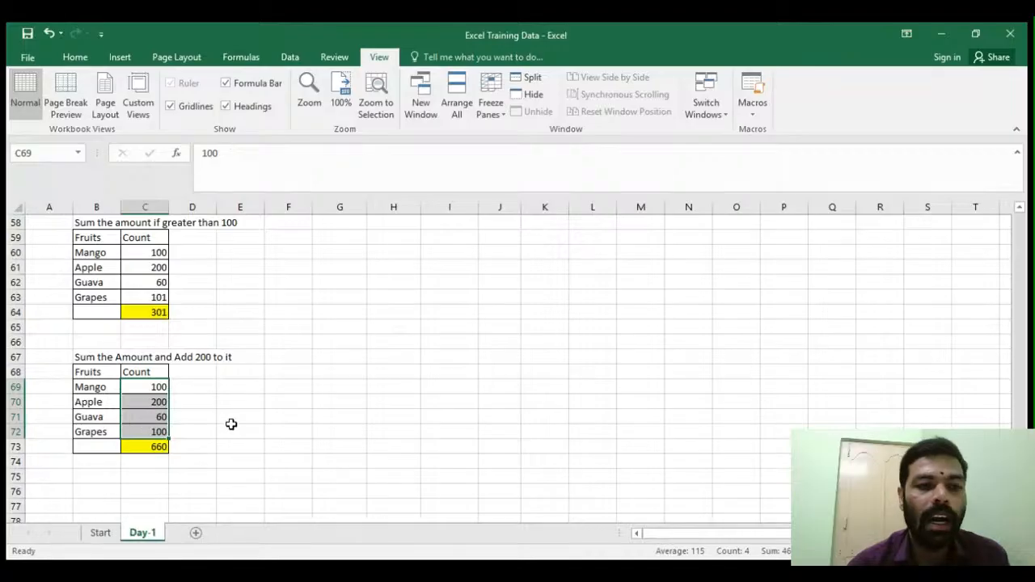
left_click(154, 447)
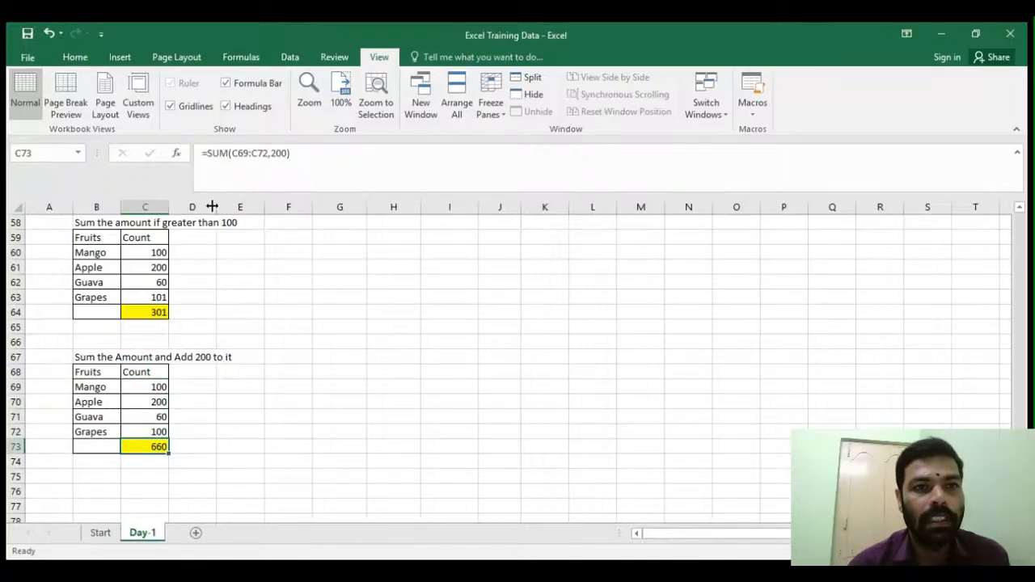
left_click(273, 157)
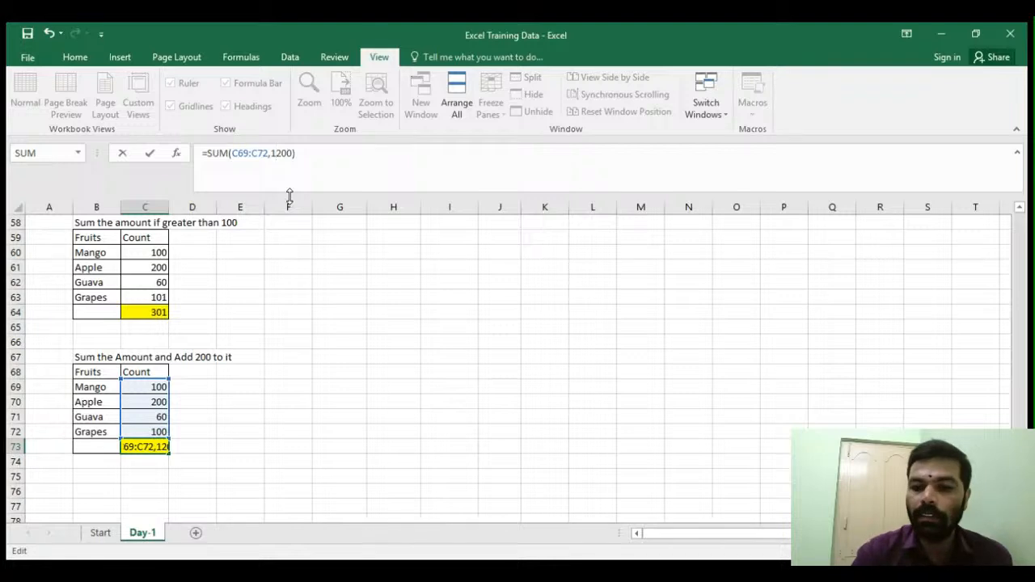
type("-")
key("Delete")
type("1")
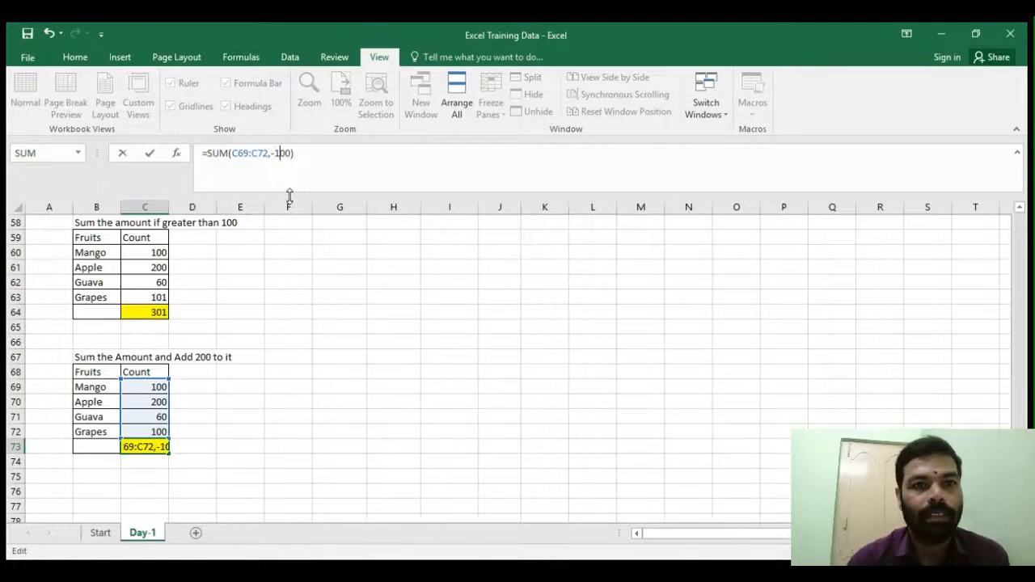
key("Return")
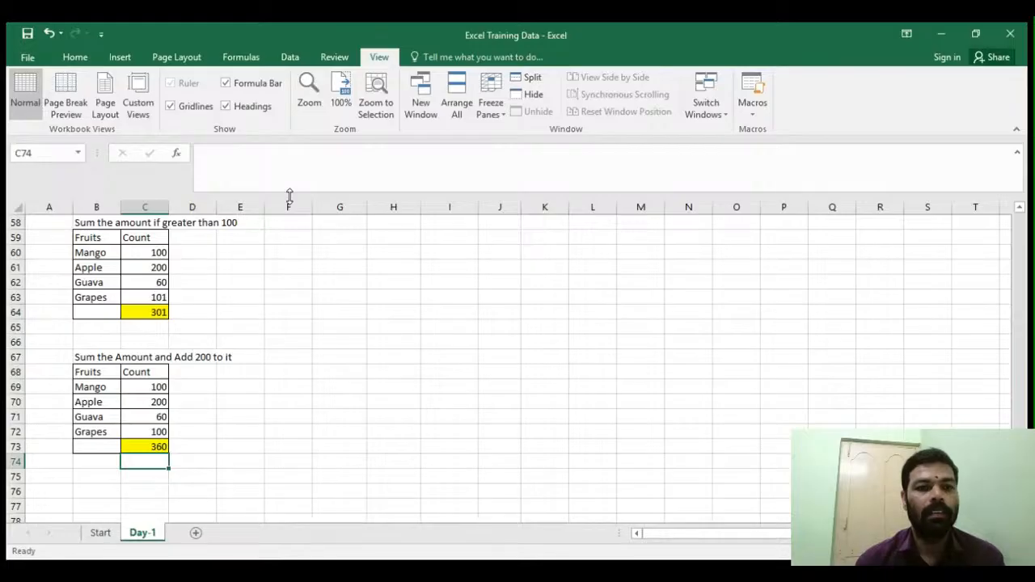
- Scroll back up to the Particulars, Qty and Amount table and examine its column headers
left_click(232, 412)
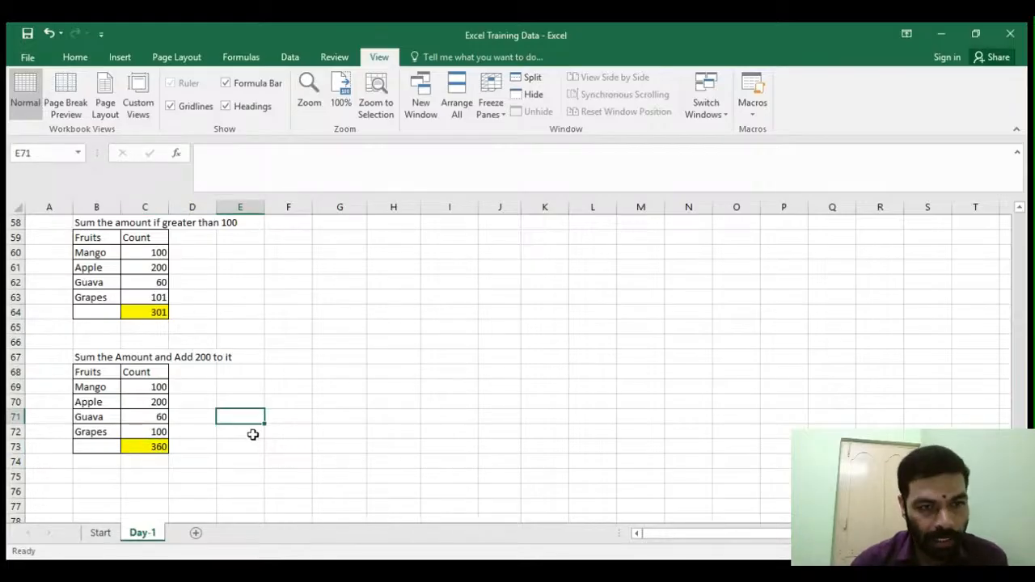
scroll(252, 434, "up", 3)
scroll(252, 434, "up", 10)
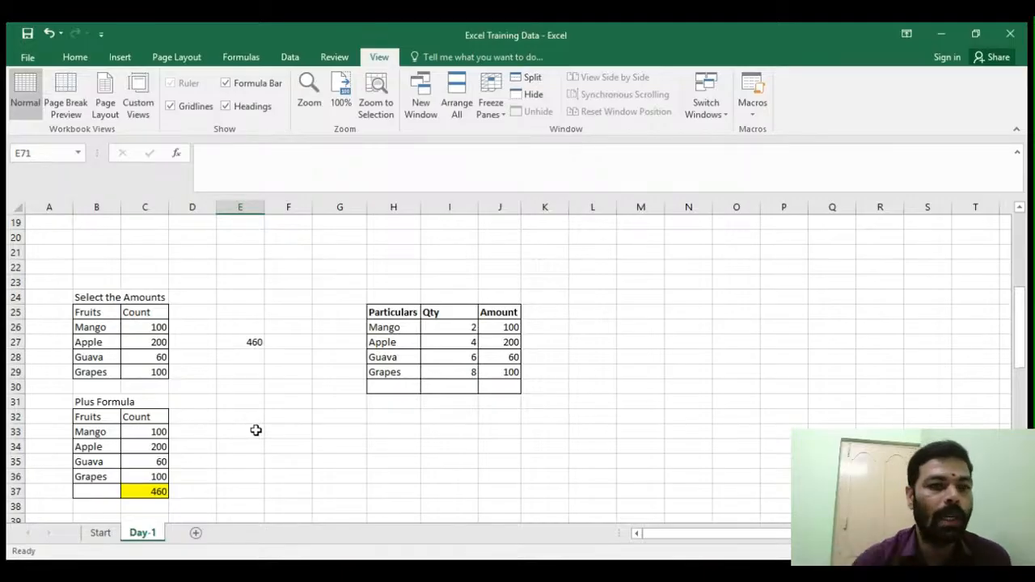
left_click(409, 417)
scroll(402, 383, "up", 3)
scroll(402, 383, "down", 3)
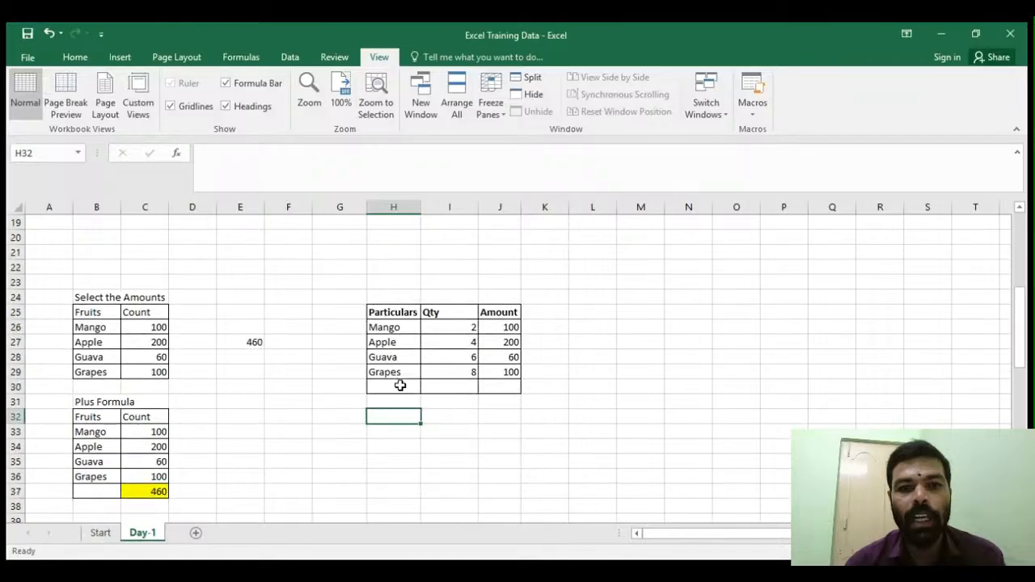
left_click(381, 313)
left_click(438, 317)
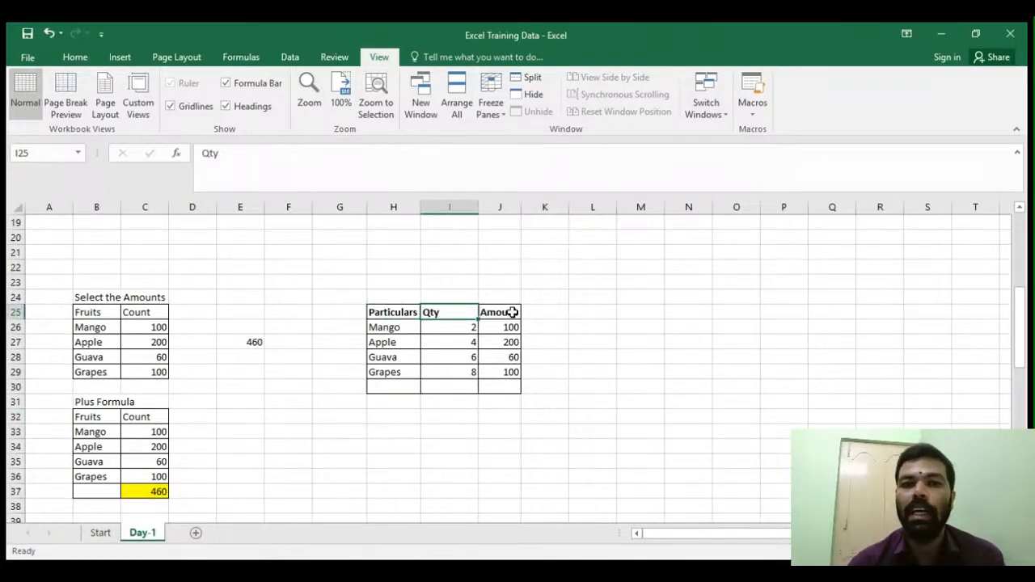
left_click(497, 313)
scroll(207, 437, "down", 7)
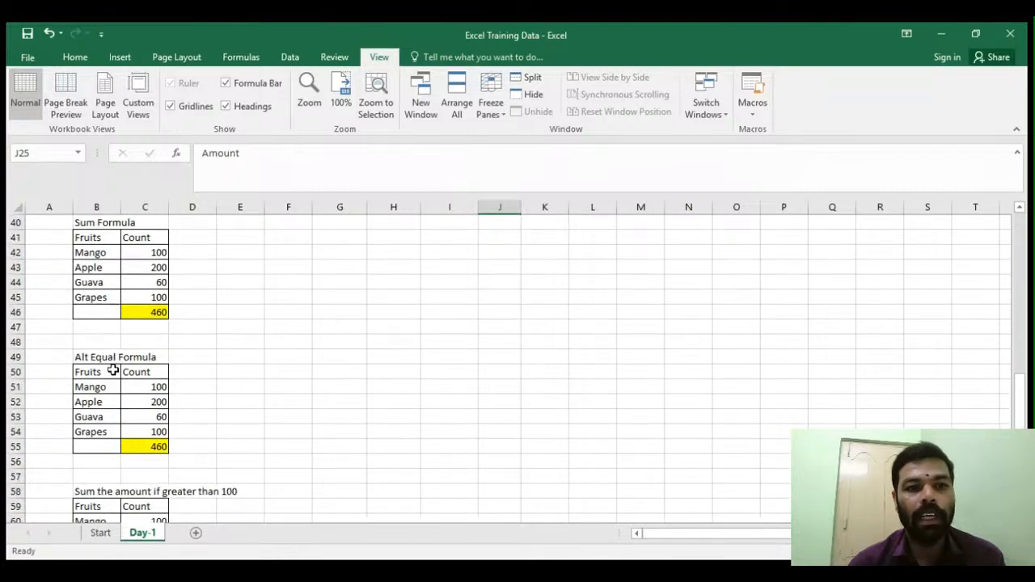
scroll(271, 408, "up", 5)
scroll(282, 411, "up", 5)
scroll(340, 429, "down", 3)
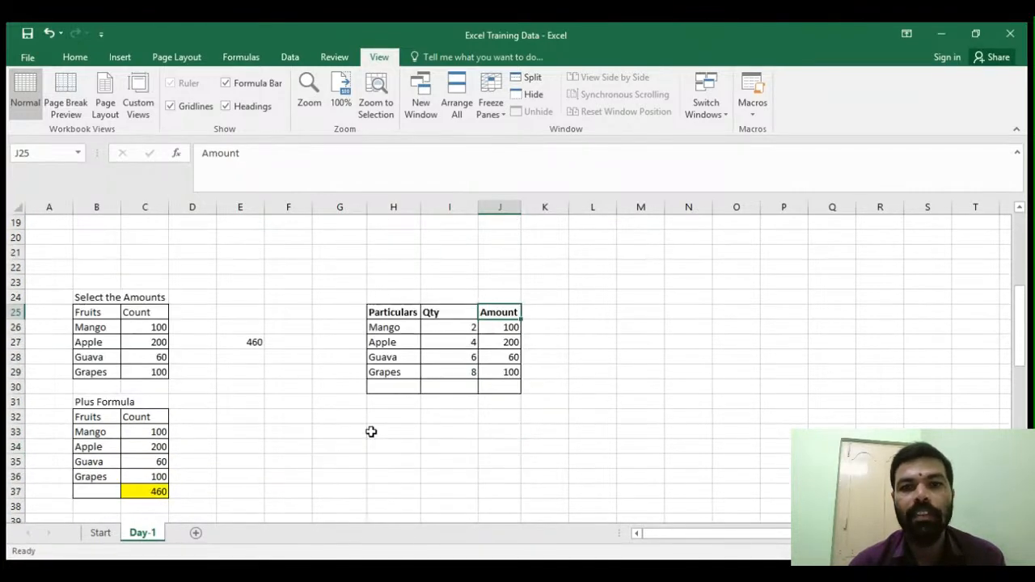
- Select the empty total cells I30:J30 and insert AutoSum totals for the Qty and Amount columns at once
mouse_move(467, 384)
left_mouse_down()
mouse_move(456, 381)
mouse_move(483, 386)
left_mouse_up()
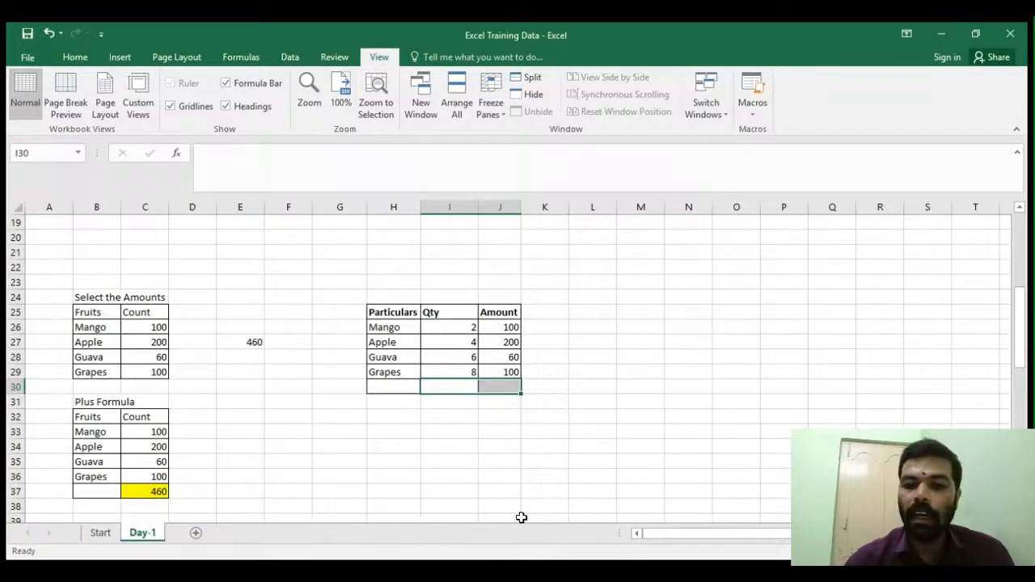
key("alt+equal")
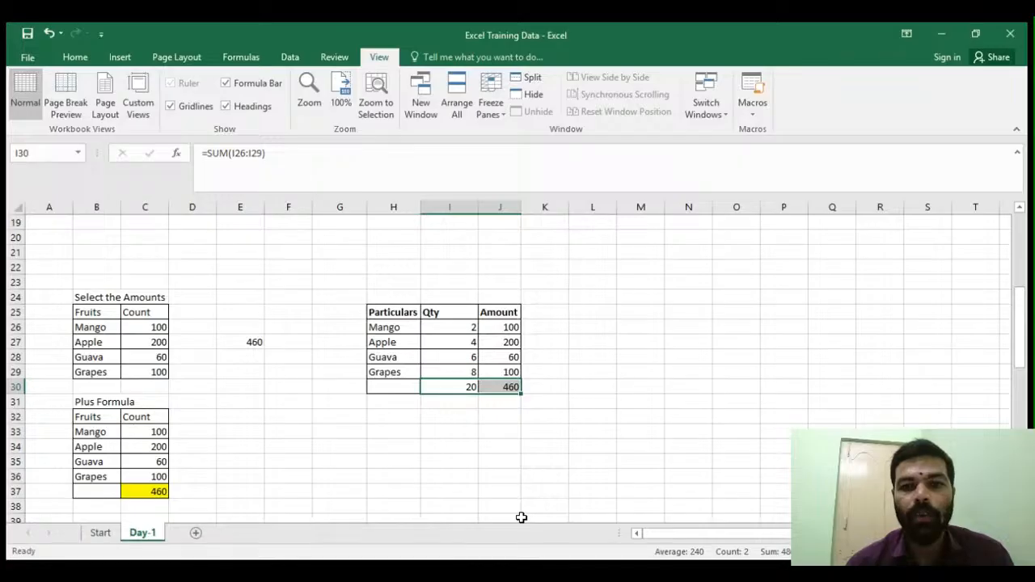
left_click(462, 449)
left_click(466, 388)
left_click_drag(461, 330, 455, 369)
left_click(450, 429)
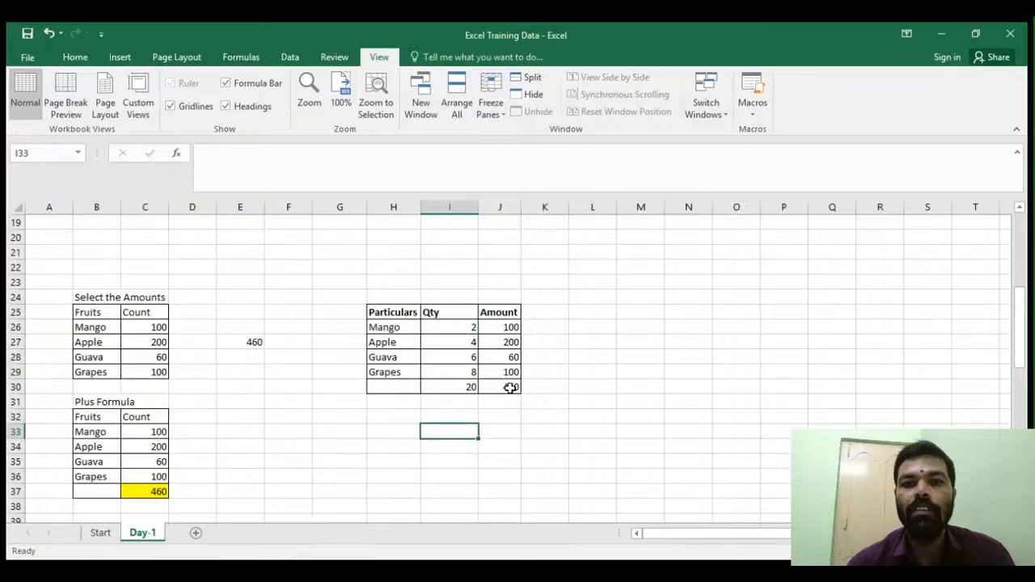
left_click(509, 387)
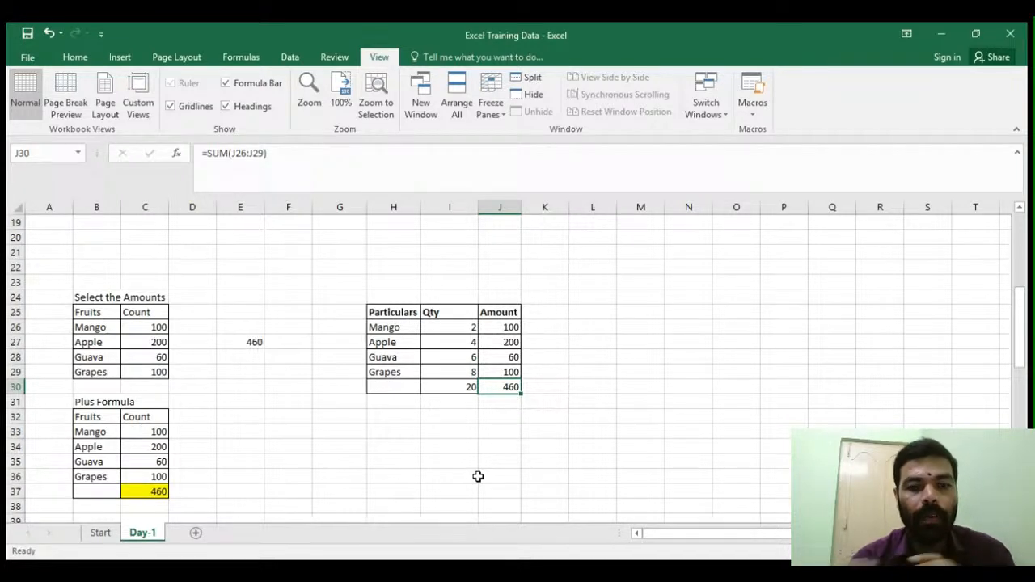
left_click(360, 433)
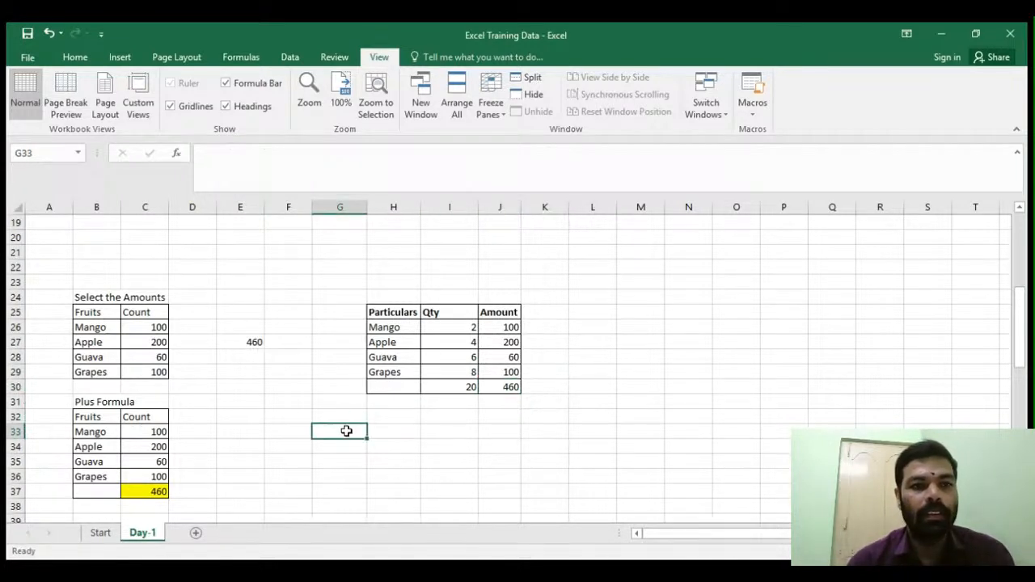
left_click(197, 385)
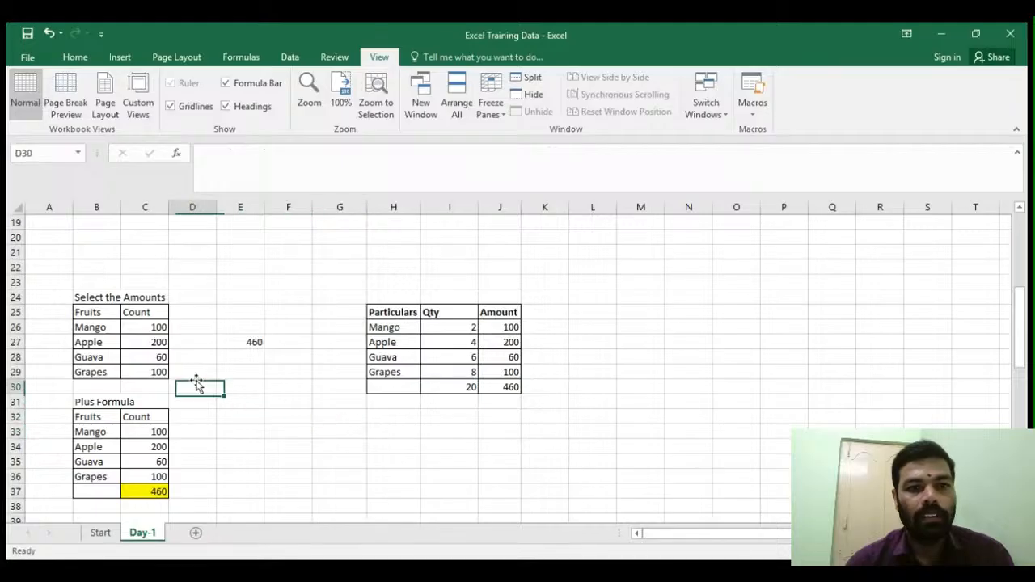
- Copy the 'Select the Amounts' table B25:C29 and paste it starting at cell F34
left_click_drag(85, 315, 139, 372)
key("ctrl+c")
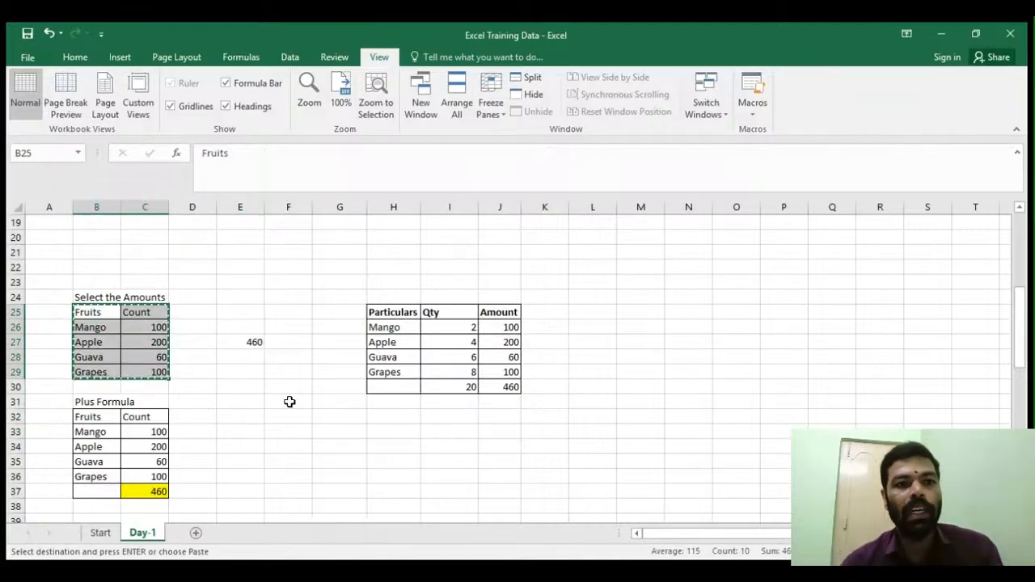
left_click(582, 308)
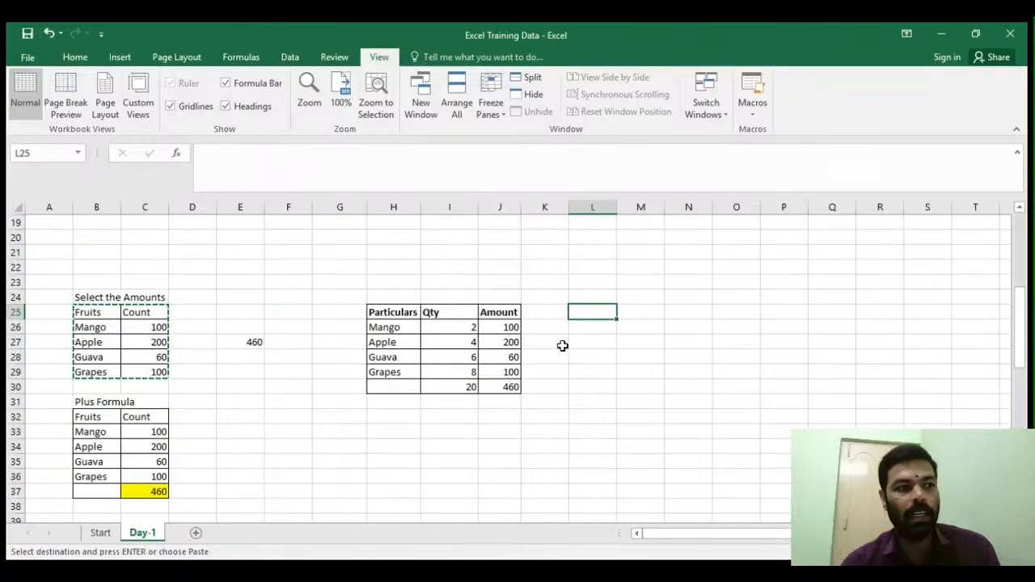
scroll(269, 407, "down", 4)
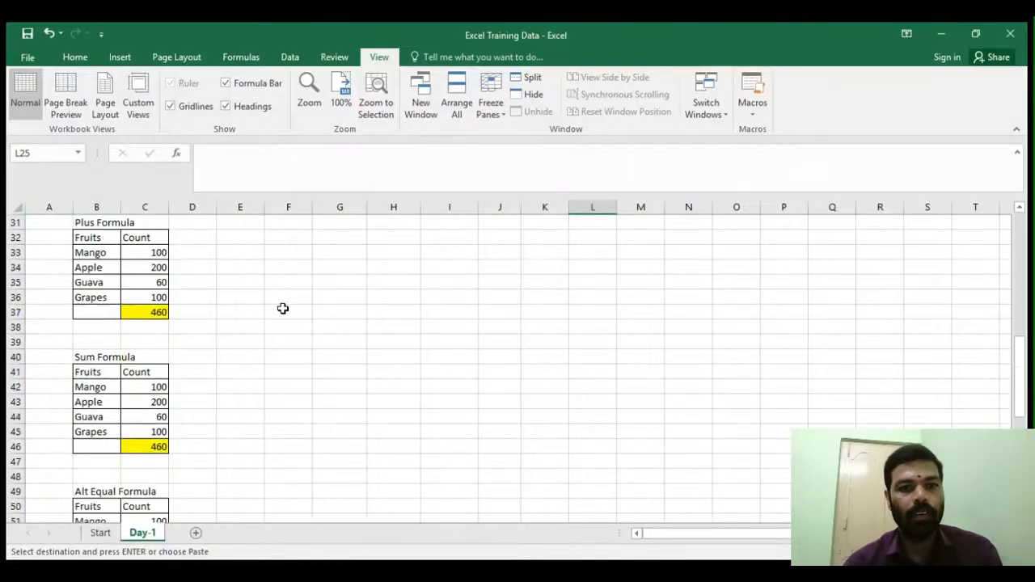
left_click(273, 264)
key("ctrl+v")
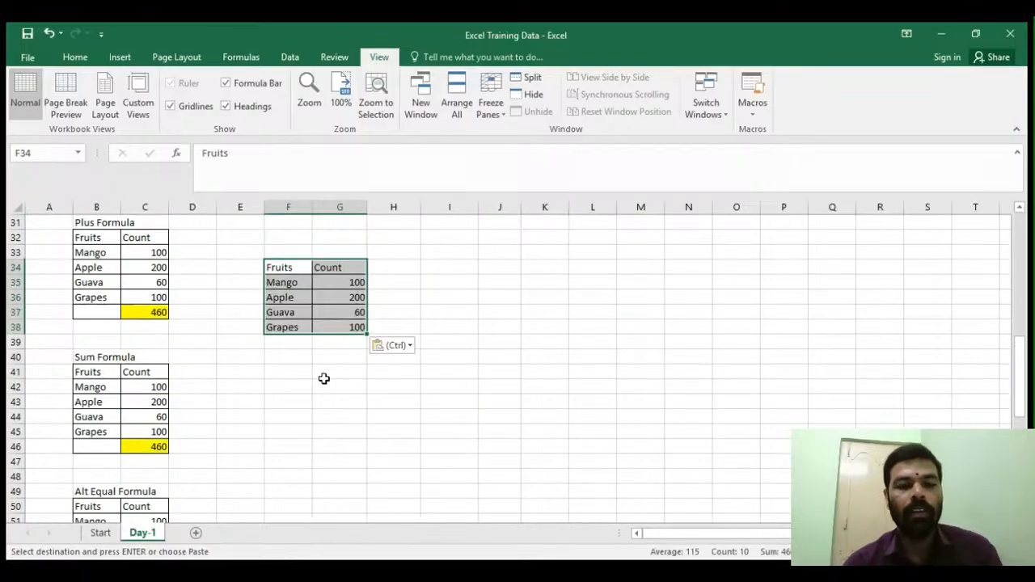
- Enter an AVERAGE formula in G39 that averages the pasted counts G35:G38
left_click(326, 374)
left_click(315, 343)
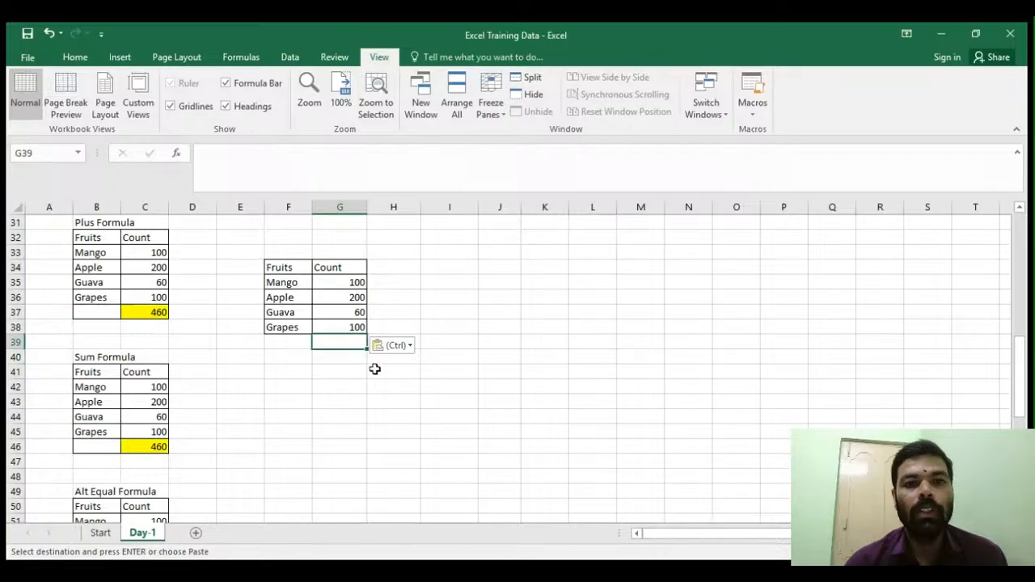
left_click_drag(337, 284, 337, 324)
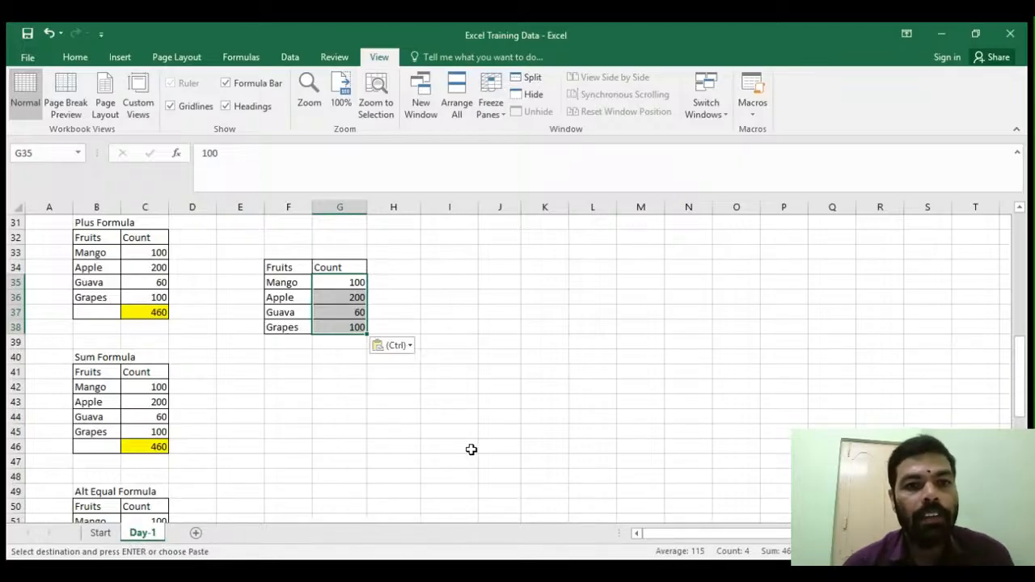
left_click(340, 345)
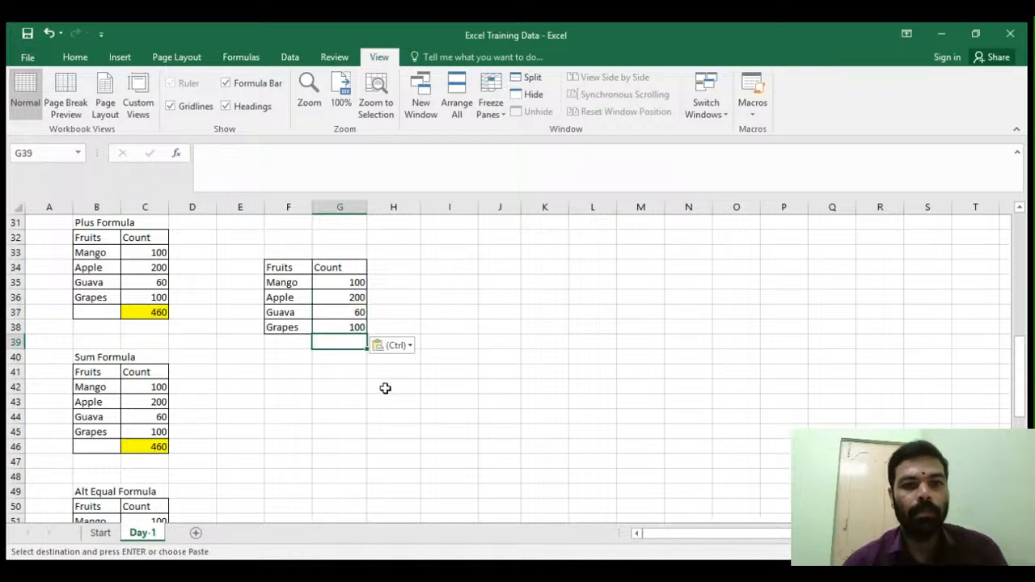
type("=average")
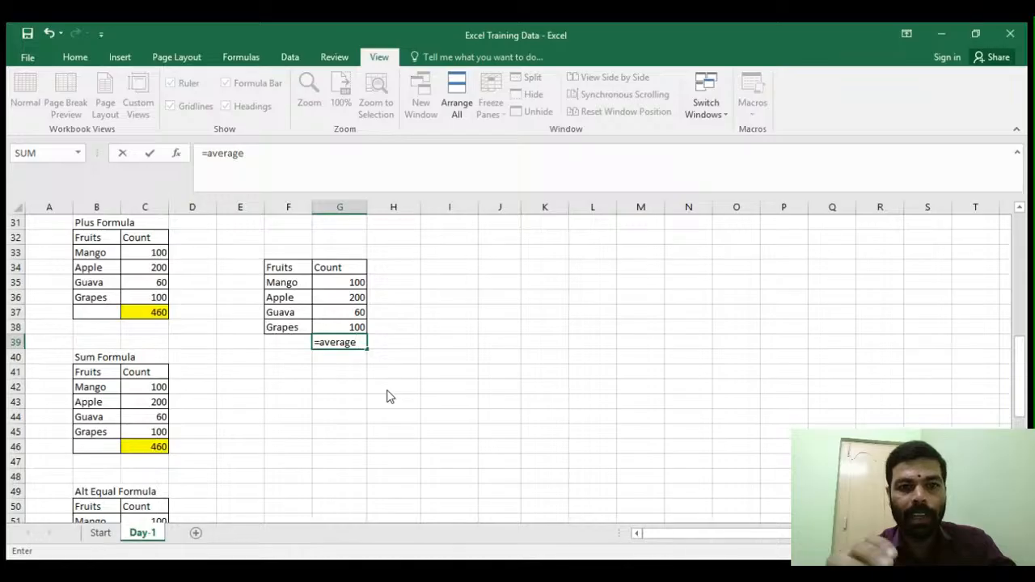
type("(")
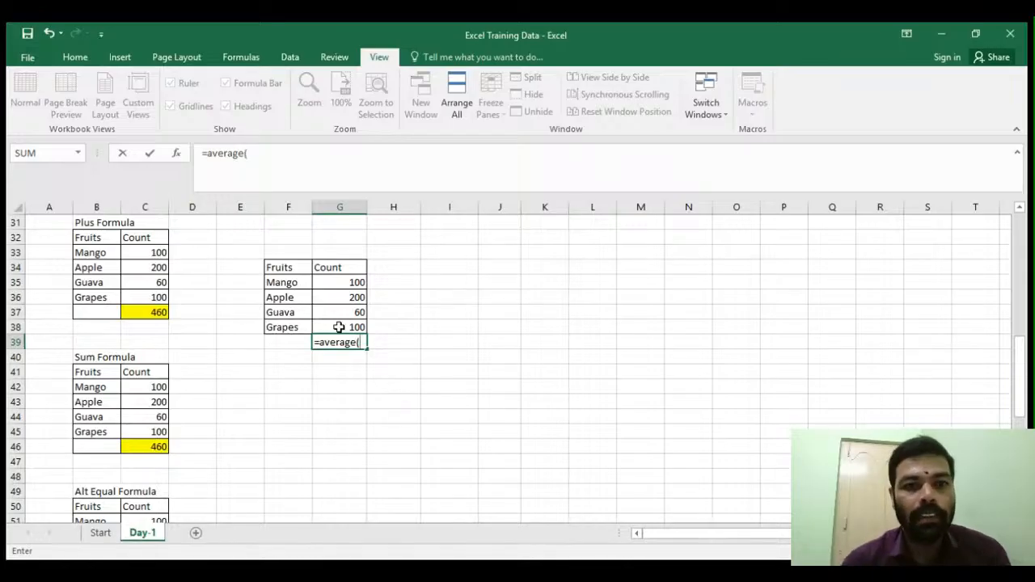
left_click_drag(337, 281, 336, 323)
type(")")
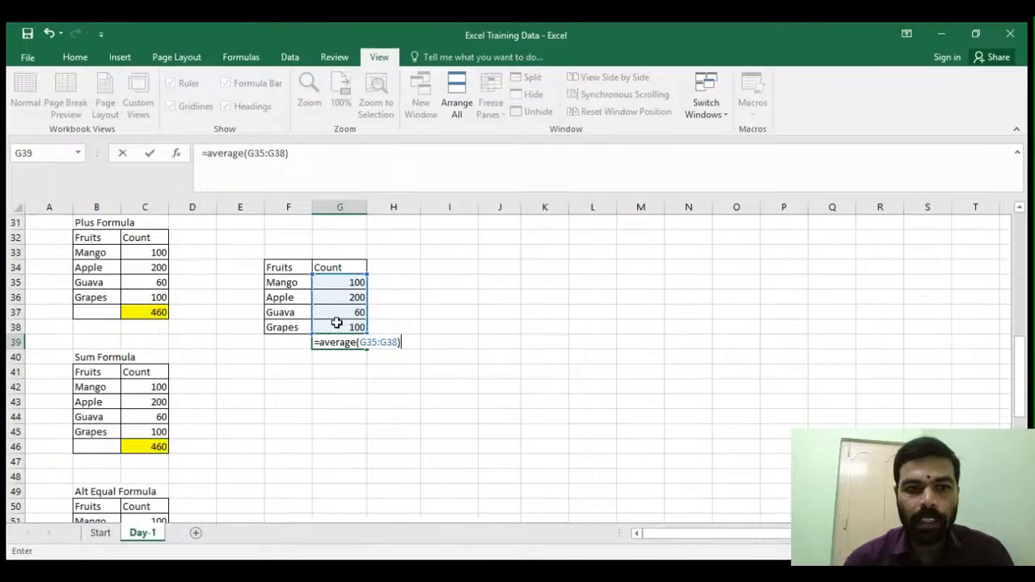
key("Return")
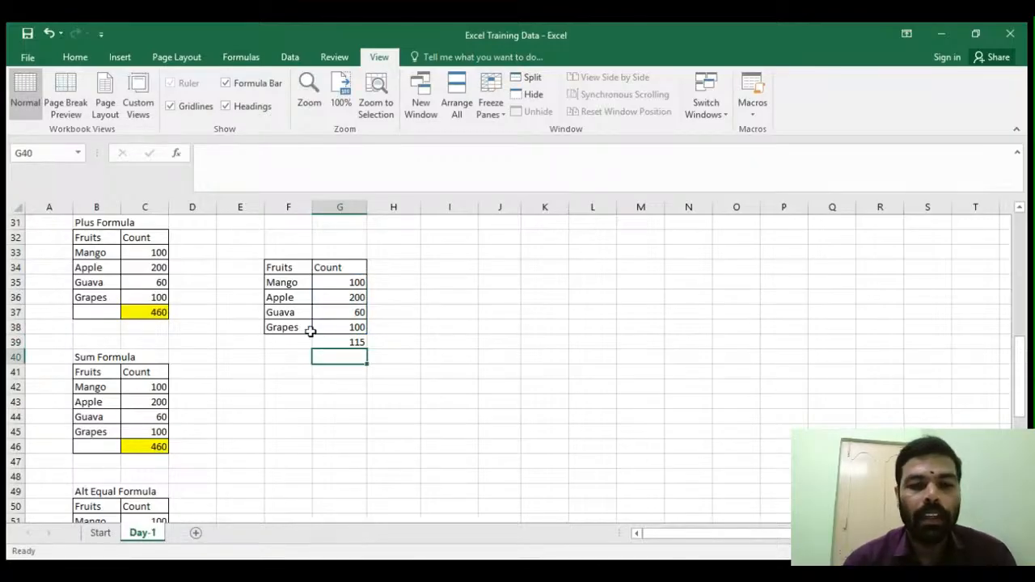
- Label cell F39 as Average beside the average result
left_click(304, 340)
type("A")
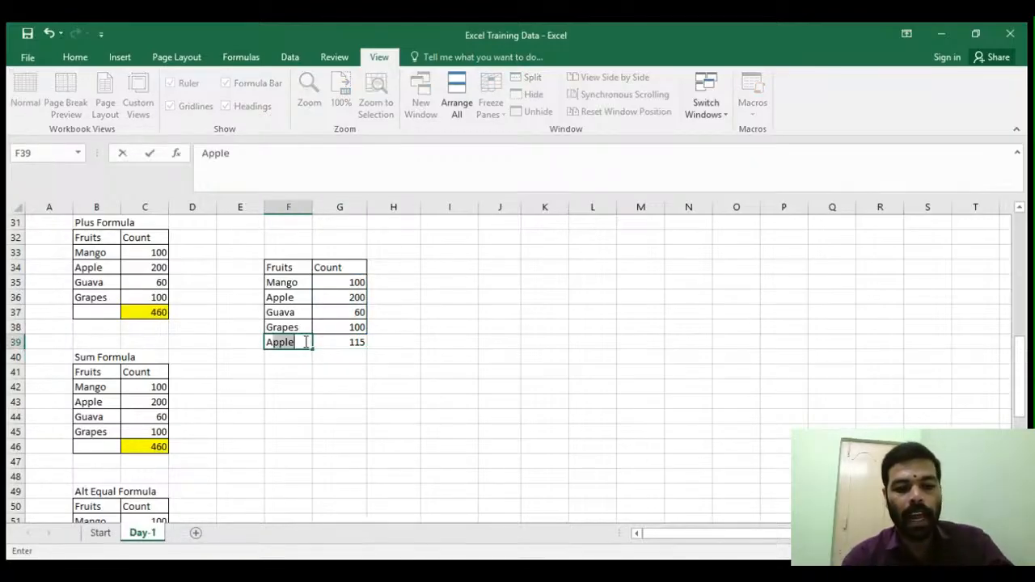
type("verage")
key("Return")
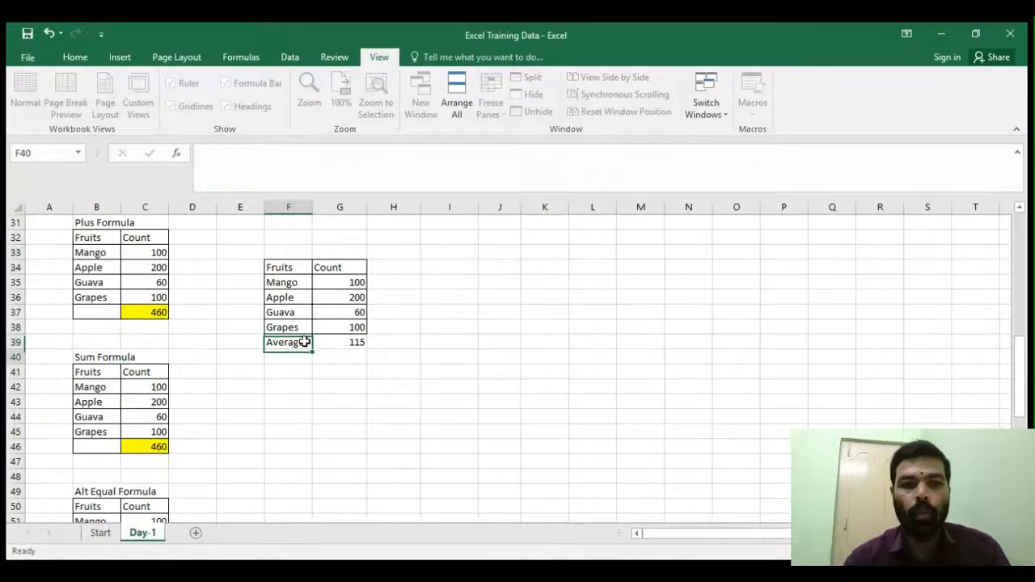
- Enter the heading Sl no in cell I2 at the top of the sheet
left_click(325, 387)
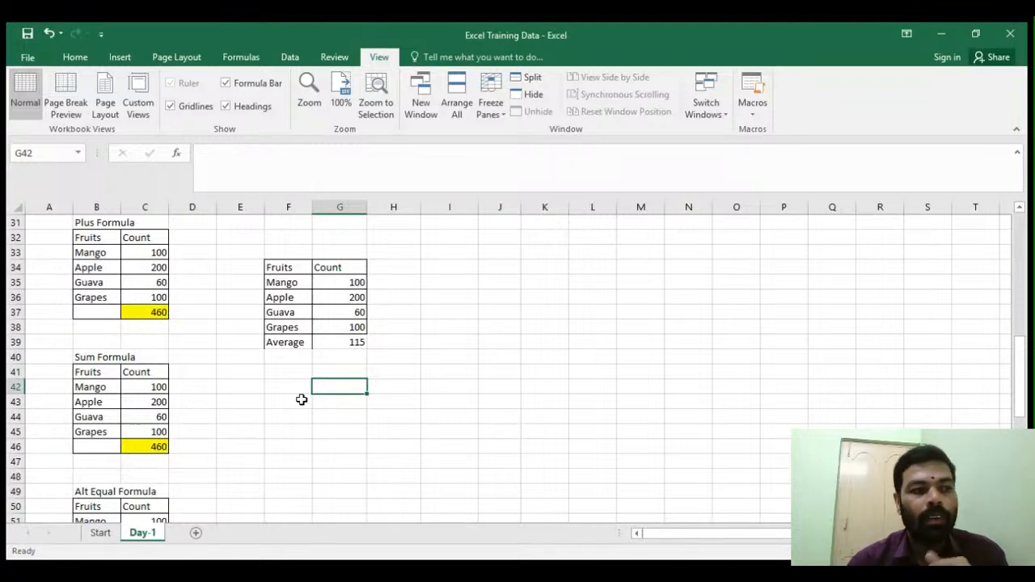
left_click(472, 327)
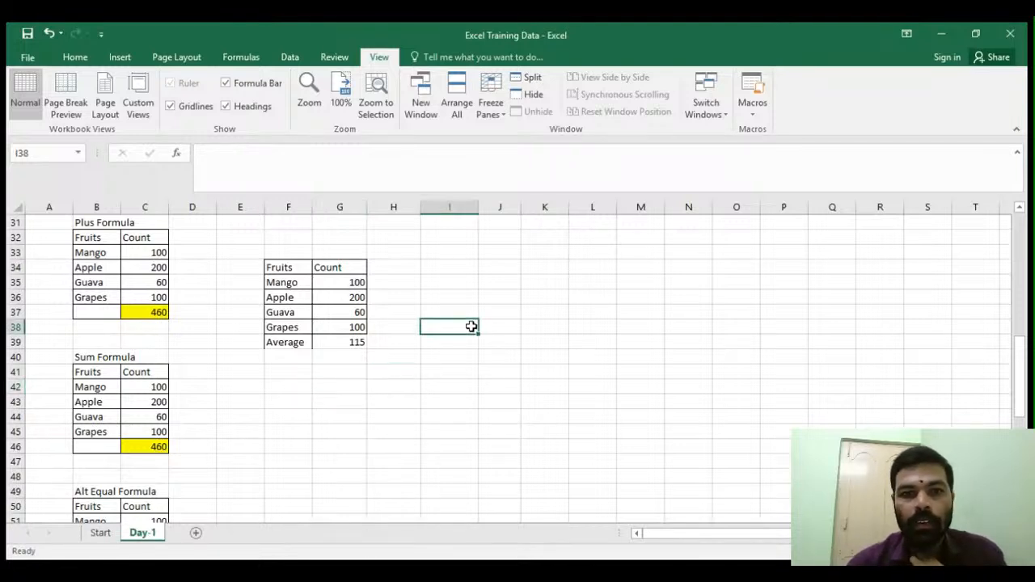
scroll(458, 348, "up", 6)
scroll(450, 355, "up", 4)
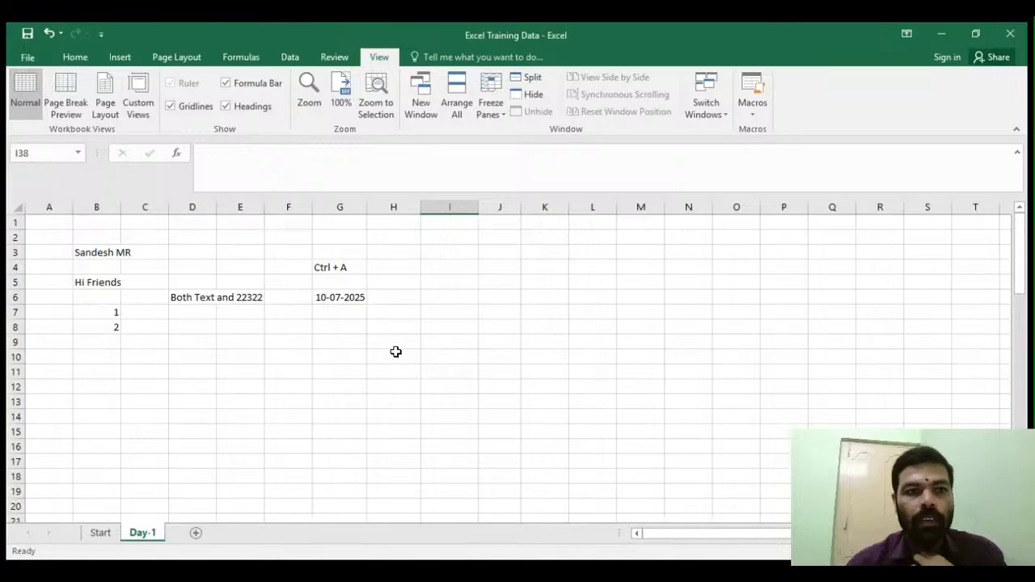
left_click(444, 251)
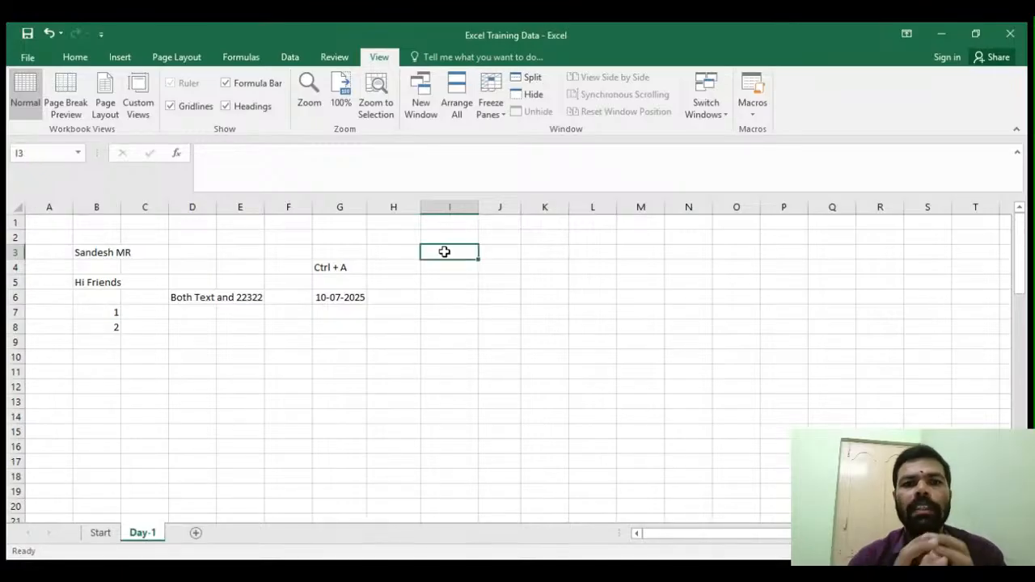
key("Up")
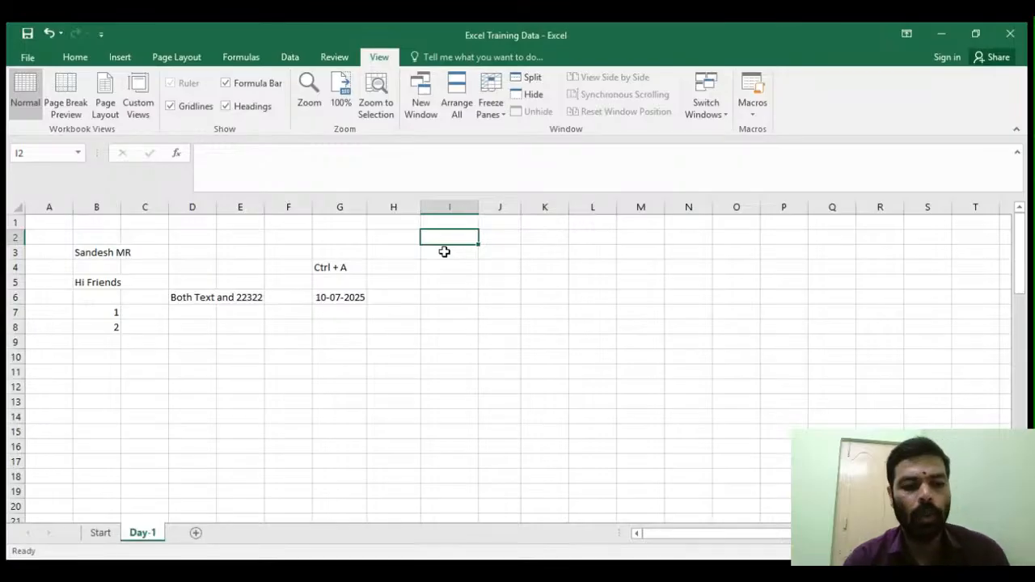
type("Sl no")
key("Return")
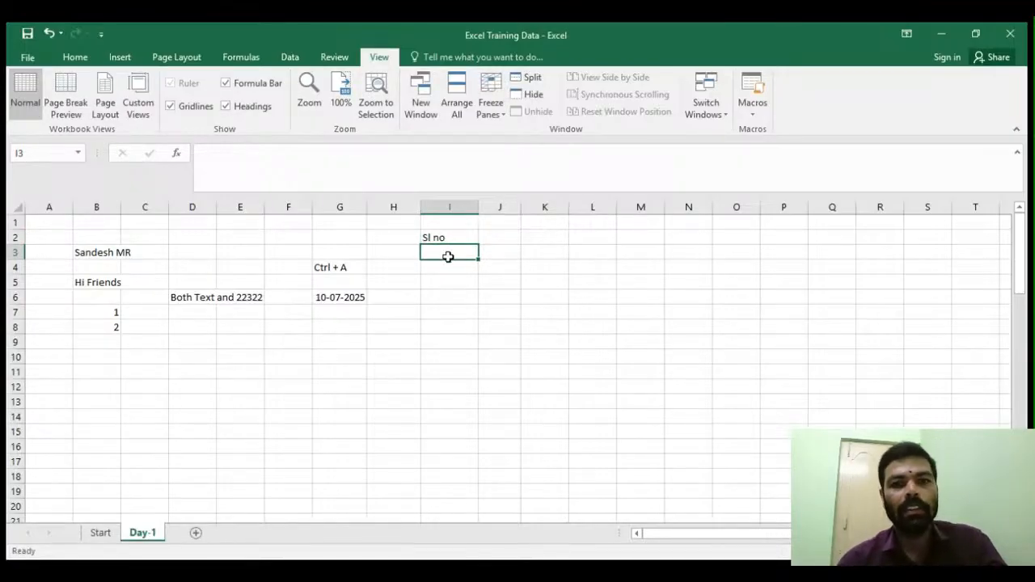
- Enter 1 and 2 under Sl no and fill the number series down to row 20
type("1")
key("Return")
type("2")
key("Return")
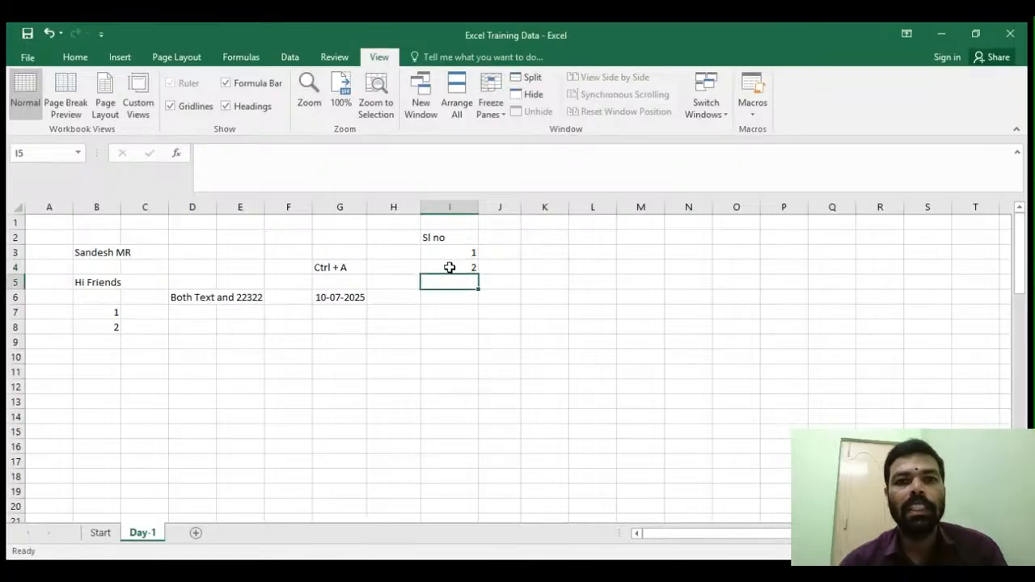
left_click_drag(439, 251, 454, 508)
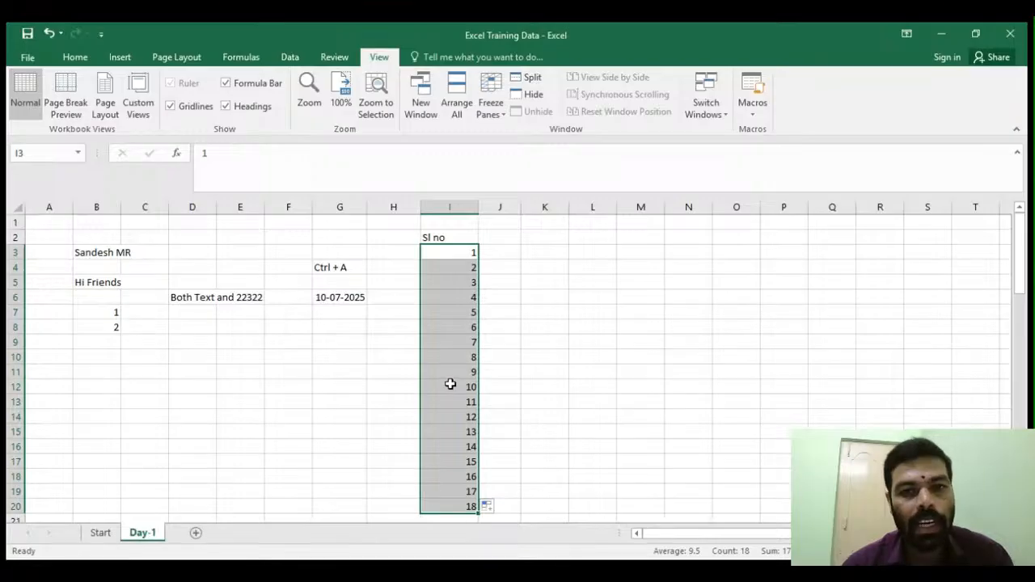
- Enter A, B and C in K3:K5 and fill the repeating pattern down to K15
left_click(531, 254)
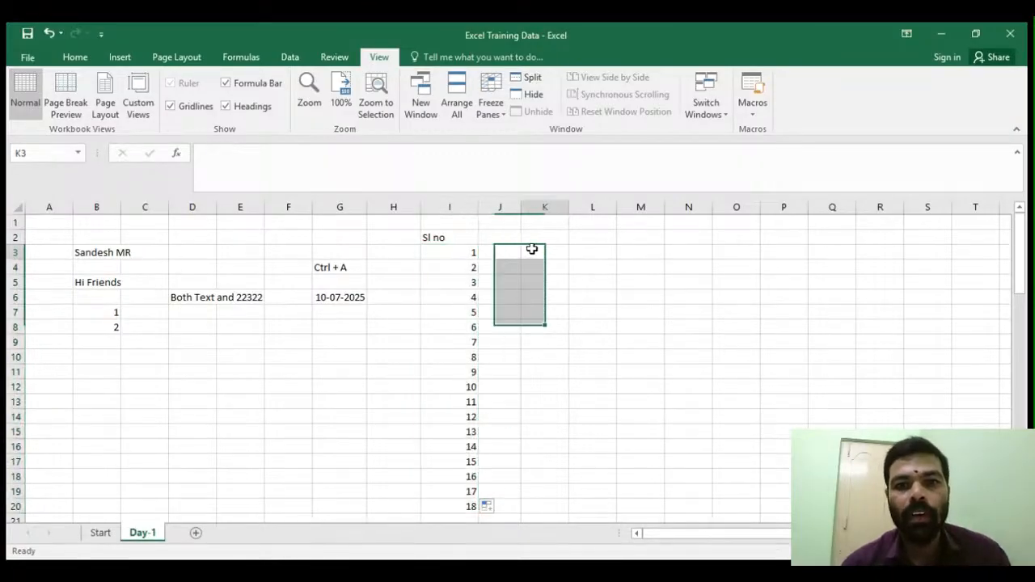
type("A")
key("Return")
type("B")
key("Return")
type("C")
key("Return")
left_click_drag(540, 254, 578, 447)
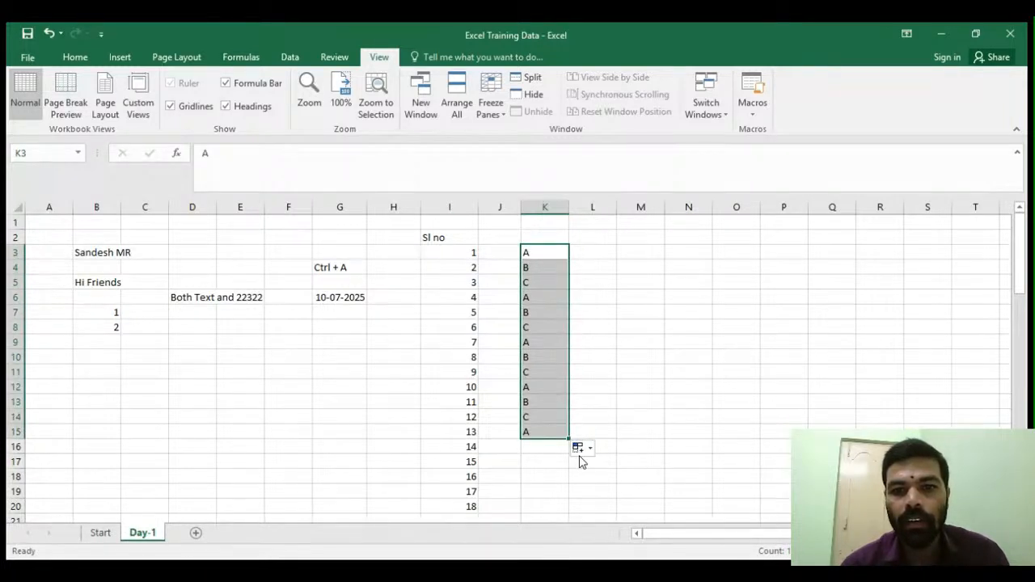
- Clear the lettered cells K3:K15
left_click(531, 300)
left_click_drag(531, 257, 545, 432)
key("Delete")
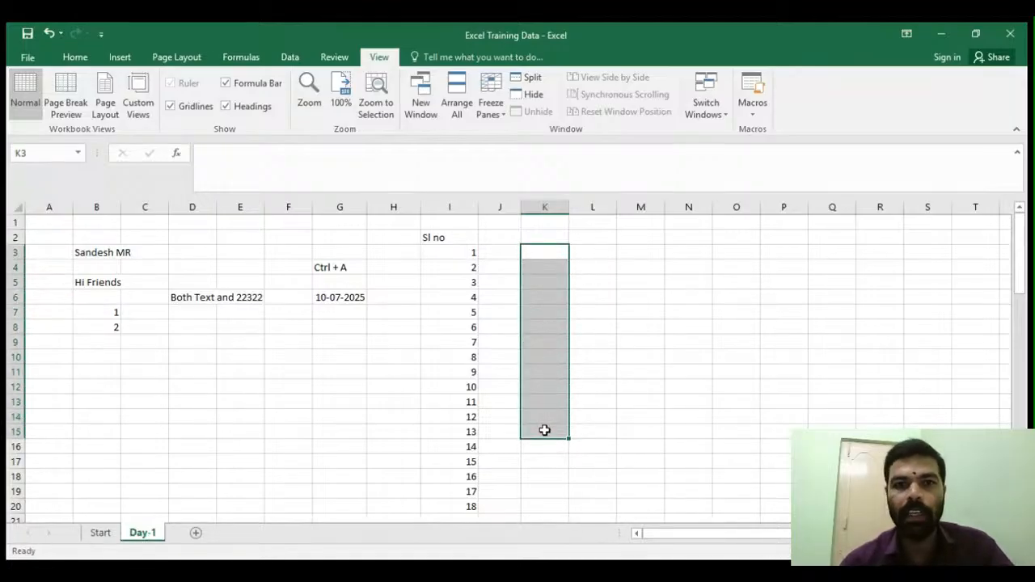
- Enter Sunday, Monday and Tuesday in K3:K5 and fill the weekday series down to K12
left_click(535, 256)
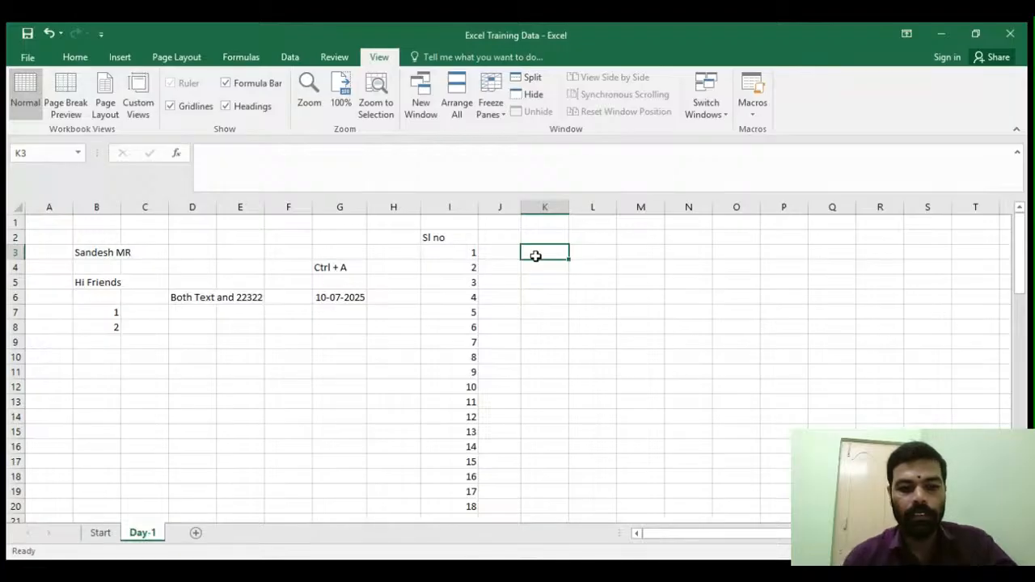
type("Sunday")
key("Return")
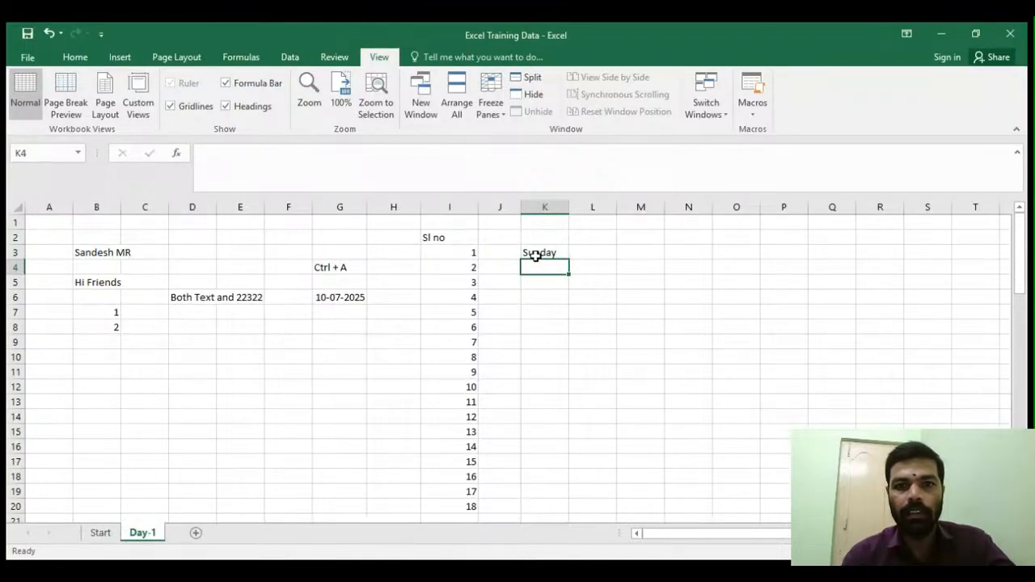
type("Monday")
key("Return")
type("Tuese")
key("BackSpace")
type("day")
key("Return")
left_click_drag(536, 257, 561, 397)
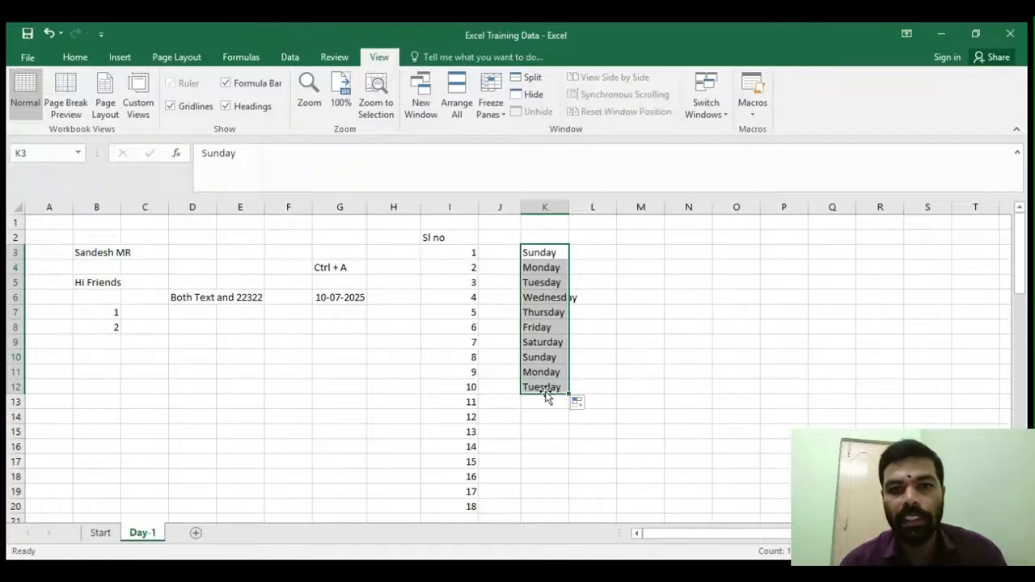
- Enter dates 10/07/2025 and 11/07/2025 in M3:M4 and fill the date series down to M13
left_click(628, 255)
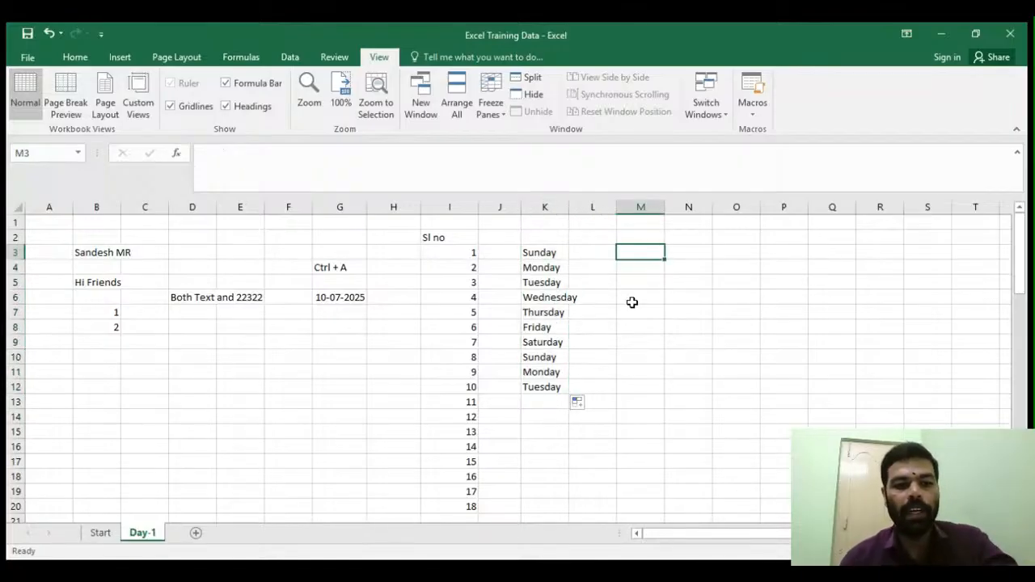
type("10/0")
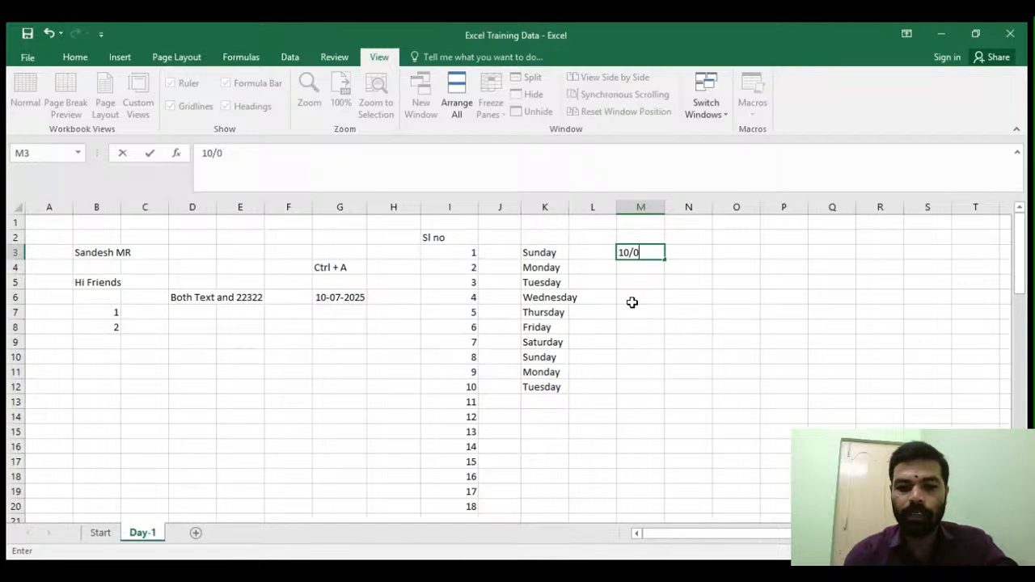
type("7/2025")
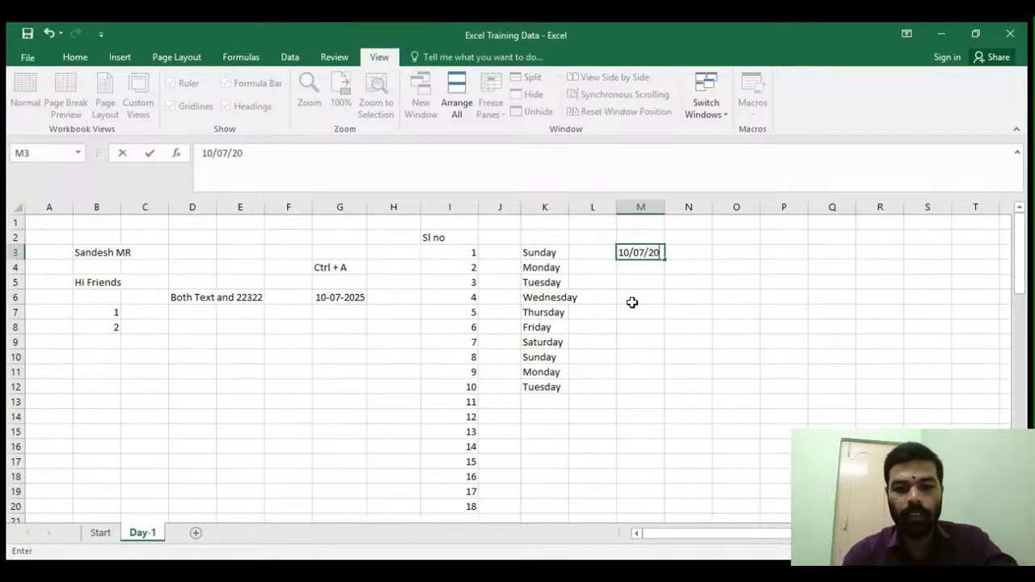
key("Return")
type("11")
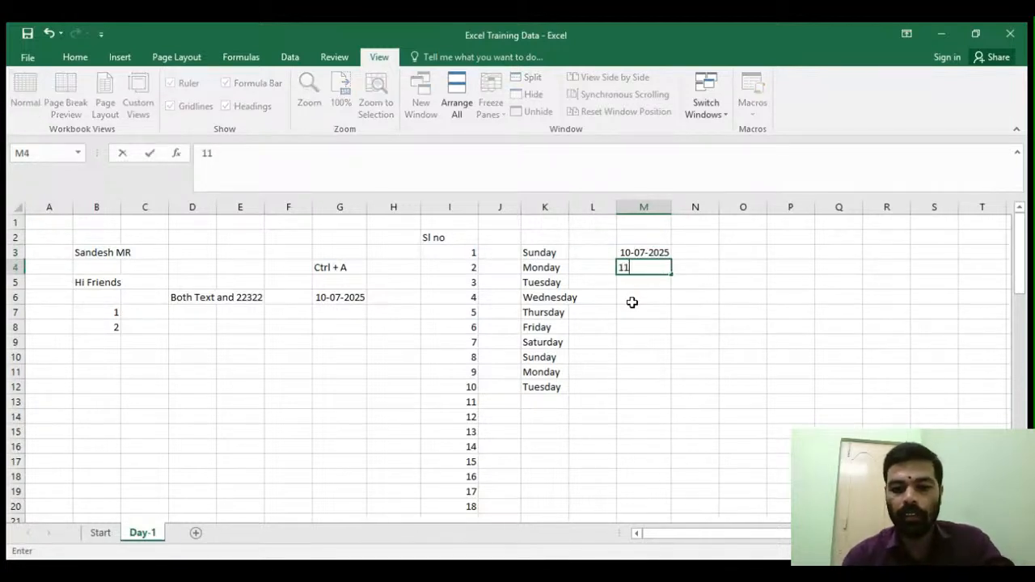
type("/07/2025")
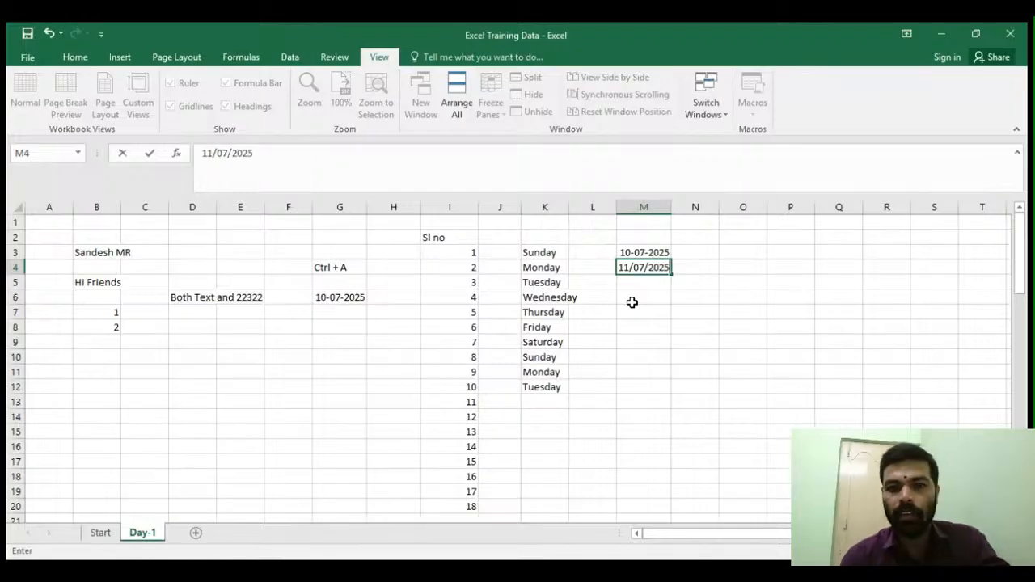
key("Return")
left_click_drag(653, 253, 678, 420)
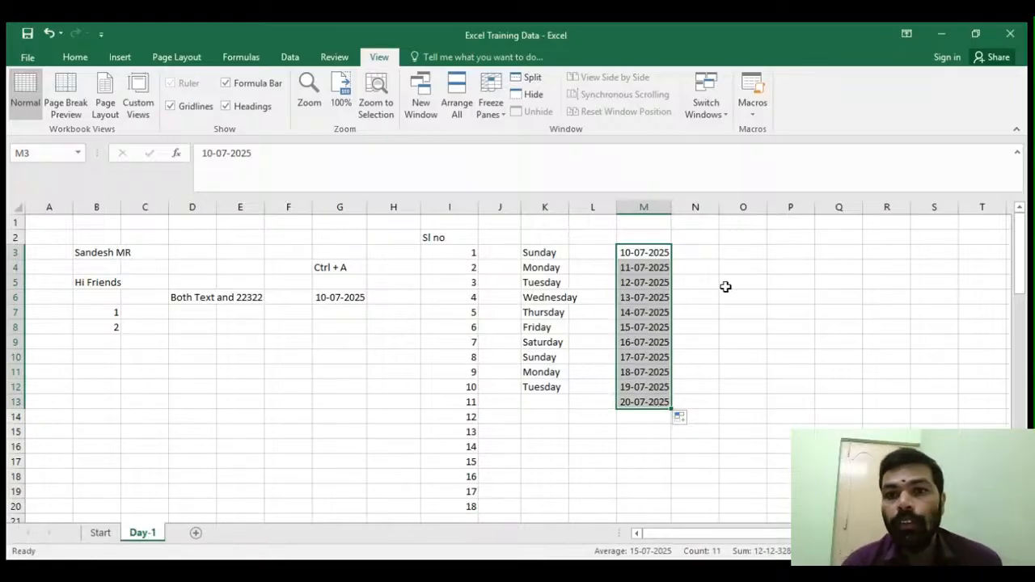
- Enter 2, 4 and 6 in O3:O5 and fill the even-number series down to O19
left_click(731, 256)
type("2")
key("Return")
type("4")
key("Return")
type("6")
key("Return")
left_click_drag(755, 248, 753, 499)
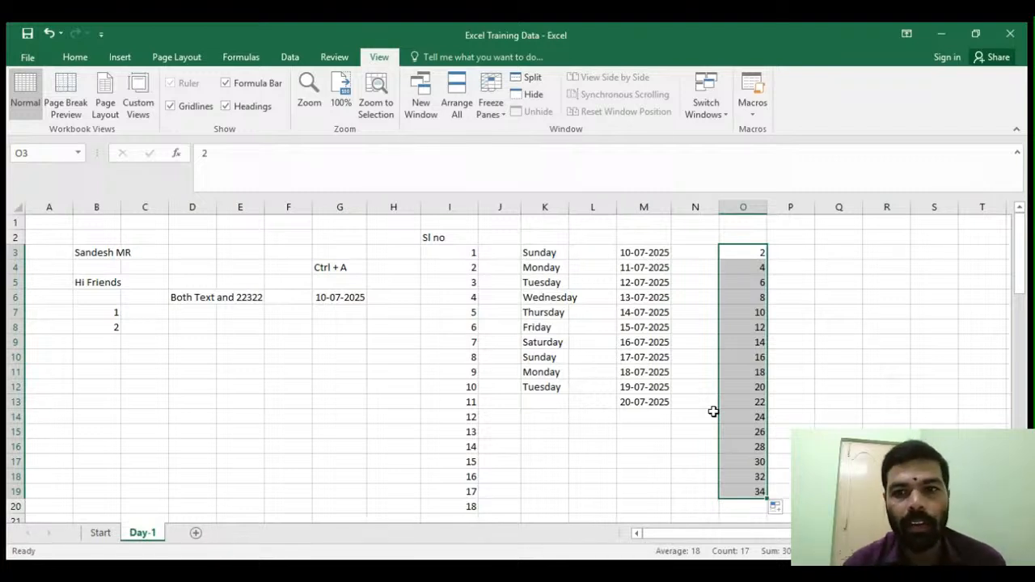
left_click(412, 402)
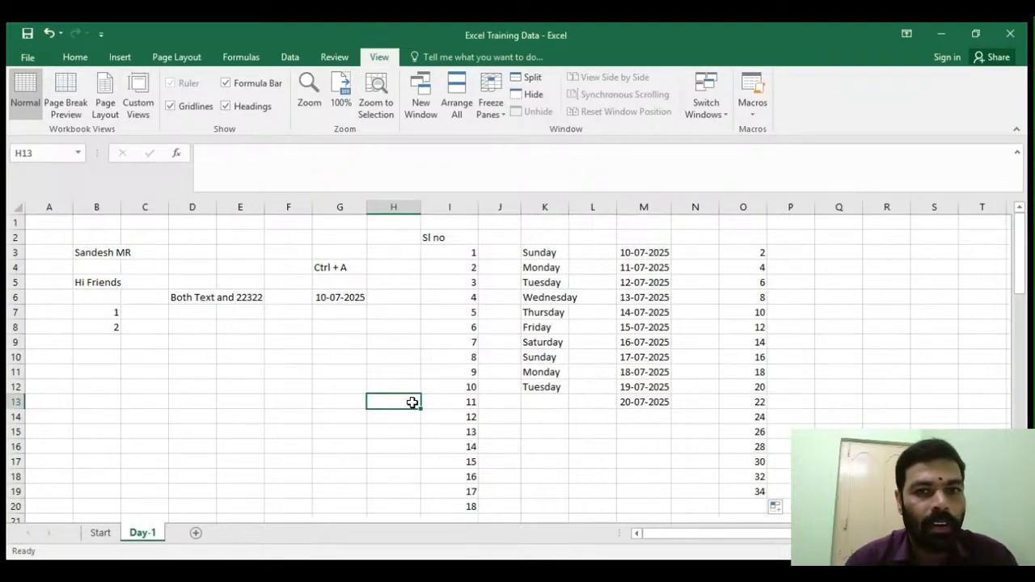
left_click(300, 416)
left_click(228, 374)
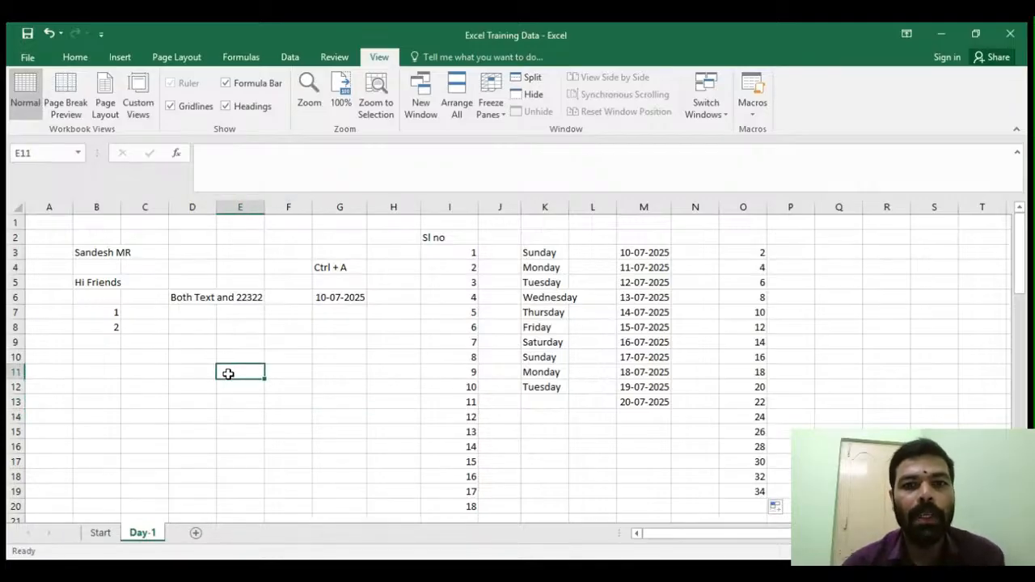
left_click(335, 409)
left_click(595, 570)
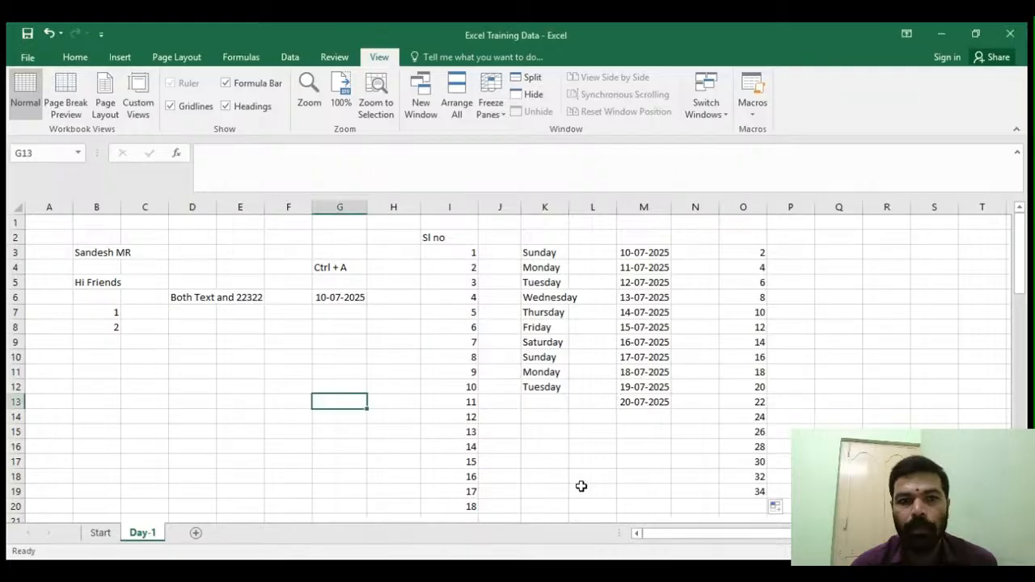
left_click(277, 368)
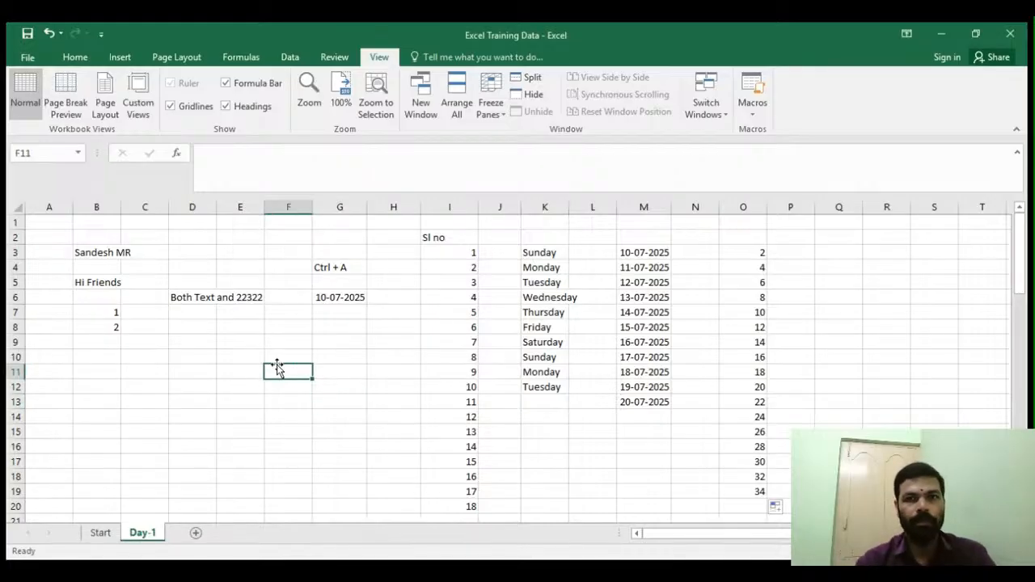
left_click(220, 331)
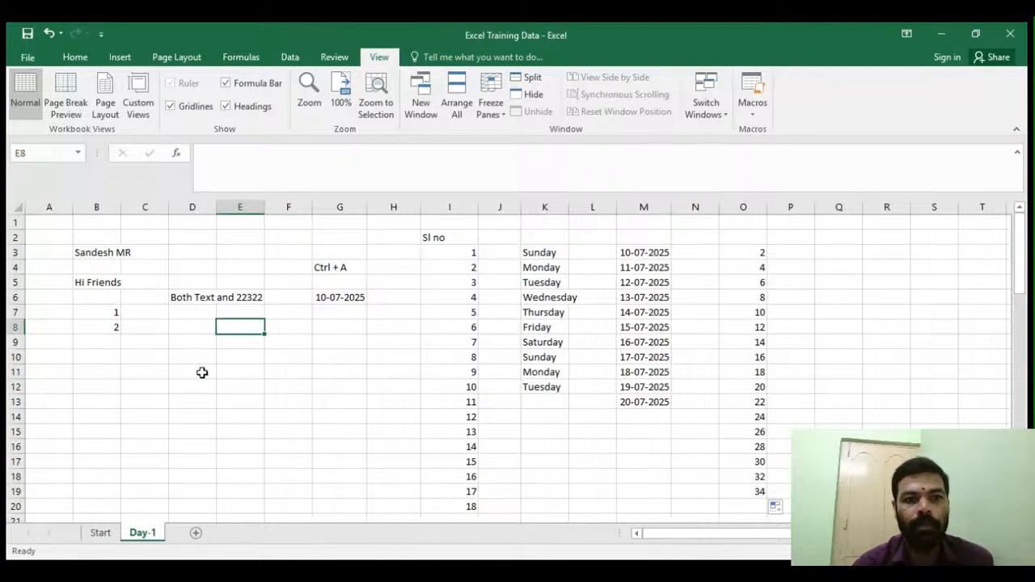
left_click(207, 371)
left_click(206, 406)
left_click(298, 366)
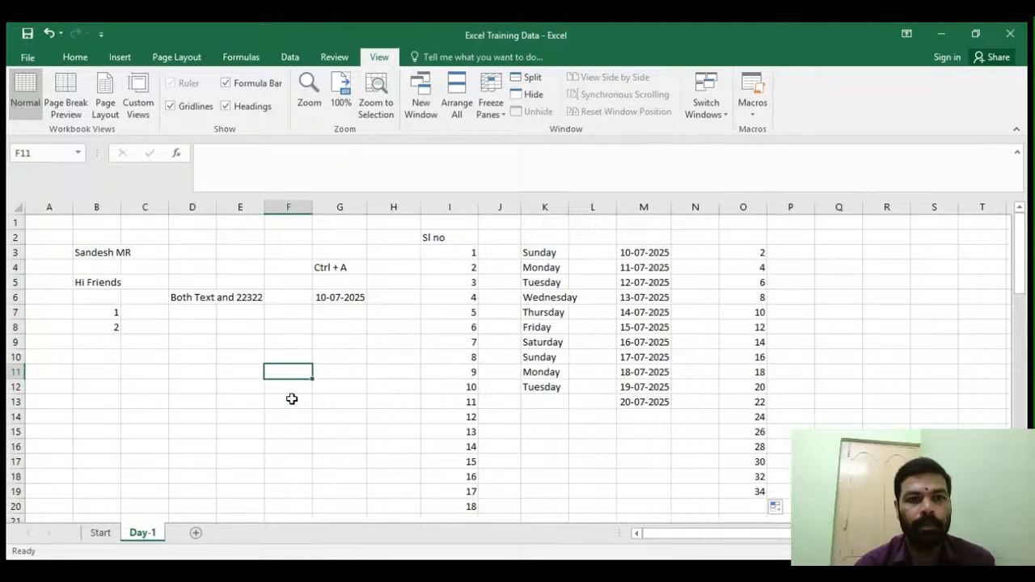
left_click(199, 389)
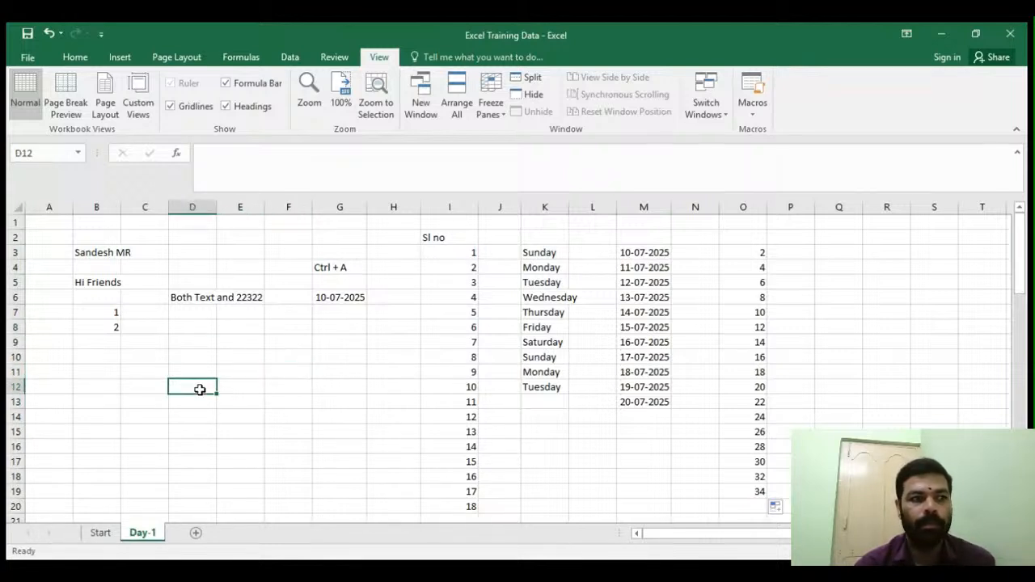
left_click(129, 386)
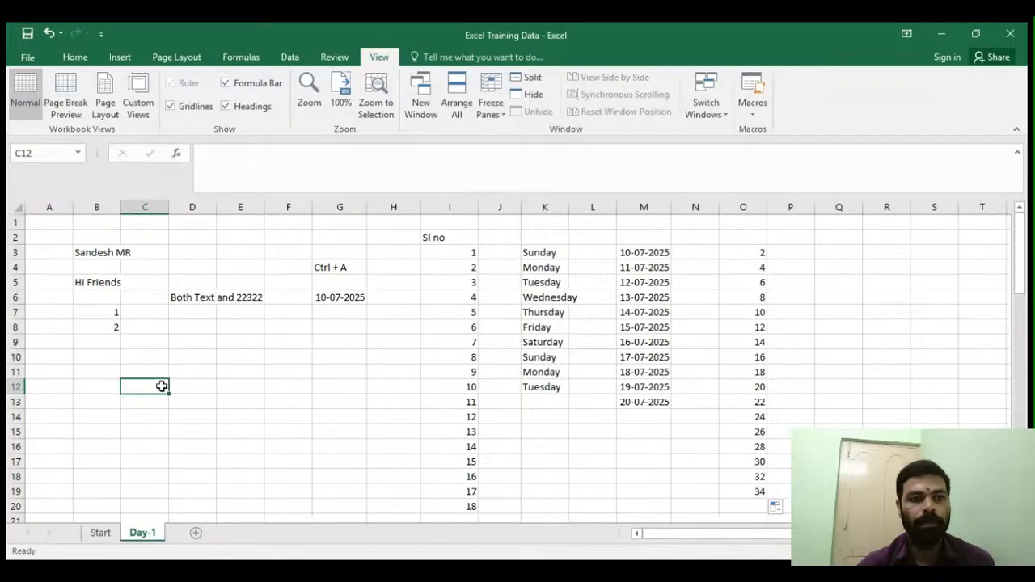
left_click(240, 338)
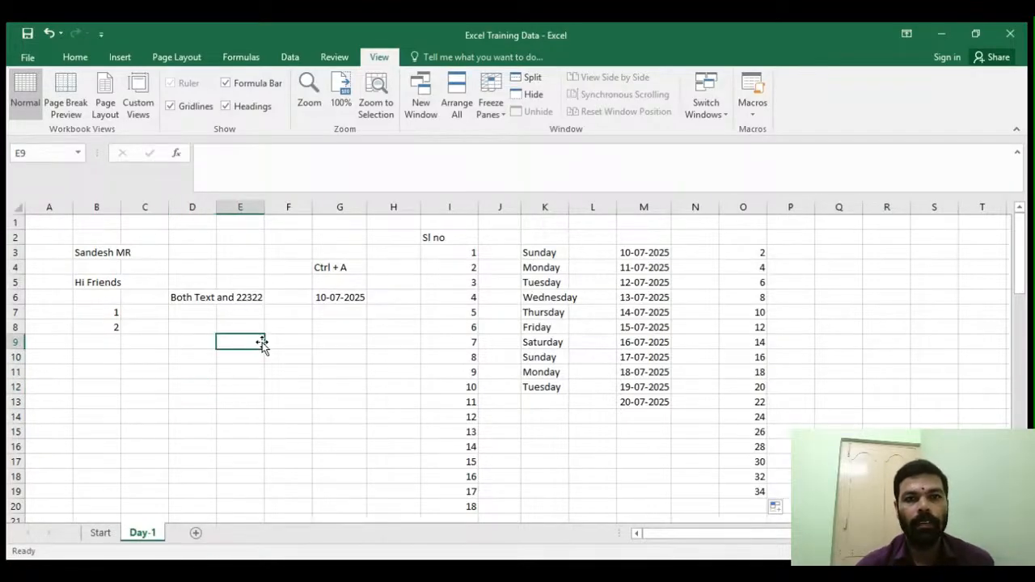
scroll(261, 340, "down", 3)
scroll(261, 334, "up", 3)
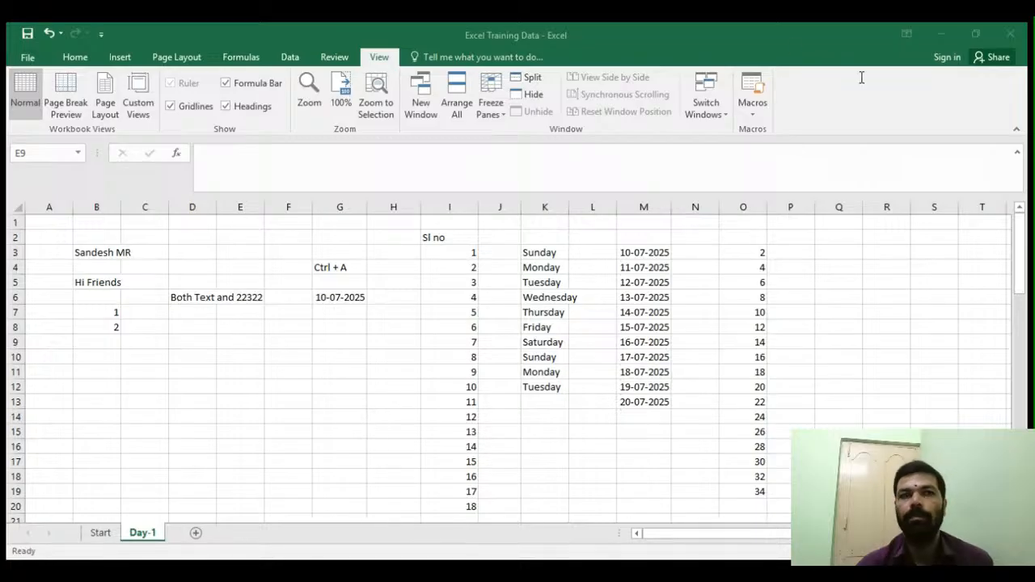
left_click(639, 571)
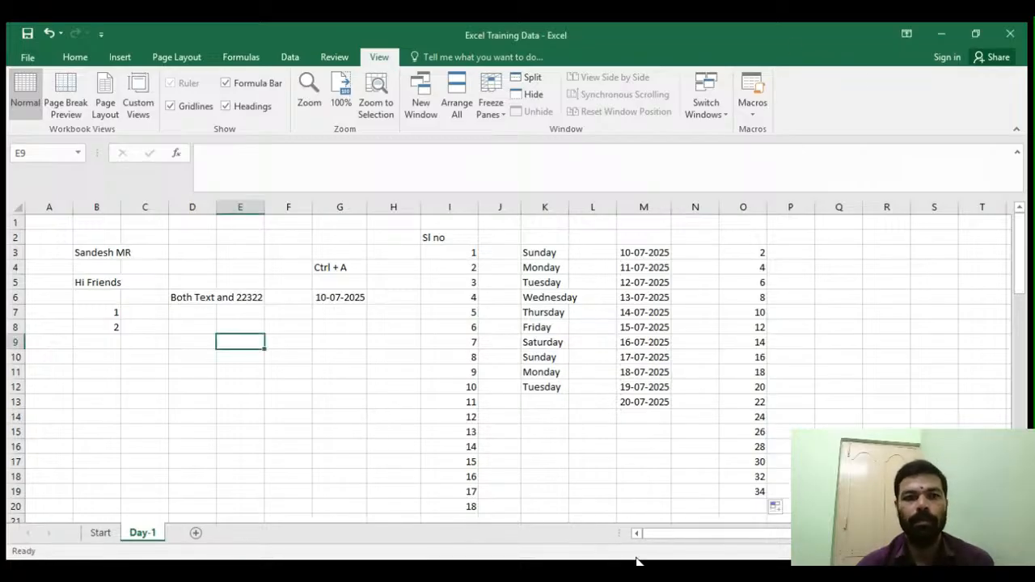
scroll(173, 356, "down", 4)
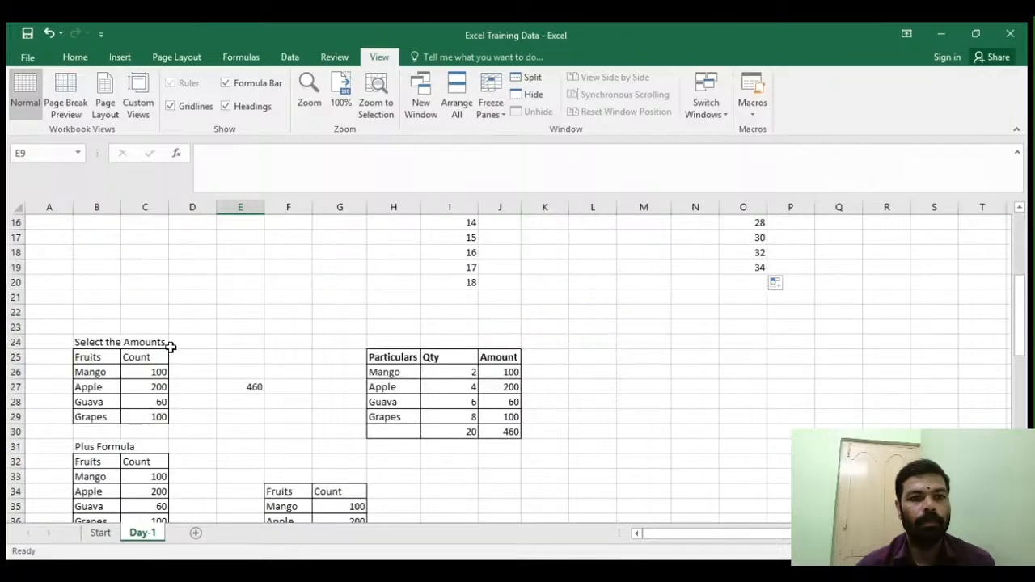
scroll(169, 347, "down", 6)
scroll(170, 346, "up", 1)
scroll(172, 346, "up", 11)
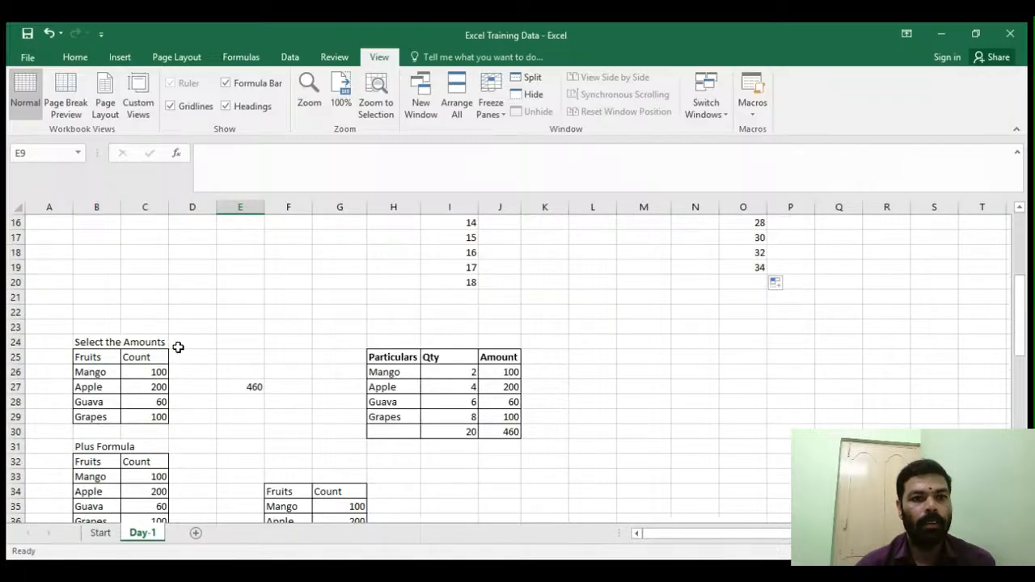
scroll(176, 330, "down", 5)
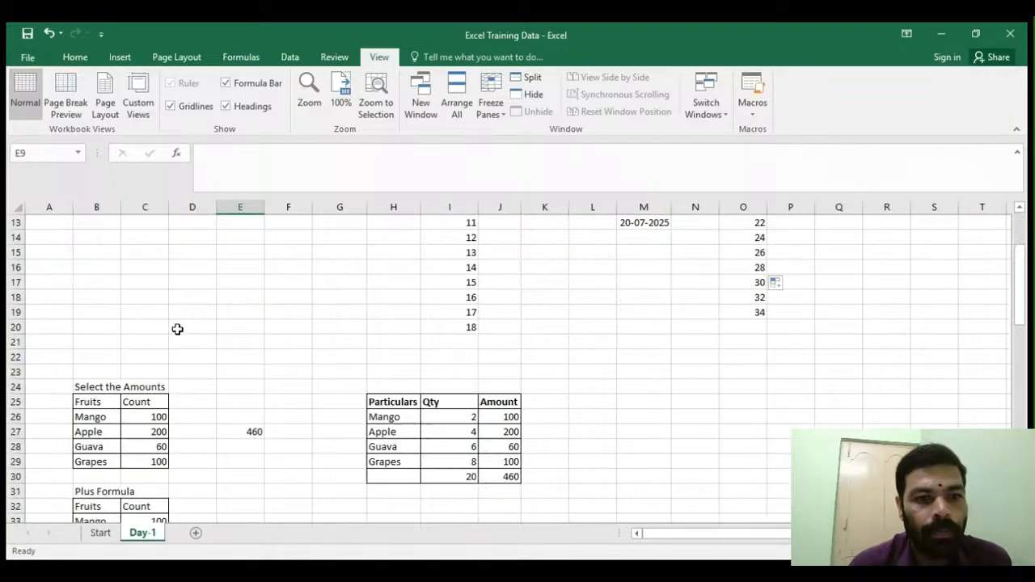
scroll(177, 330, "up", 5)
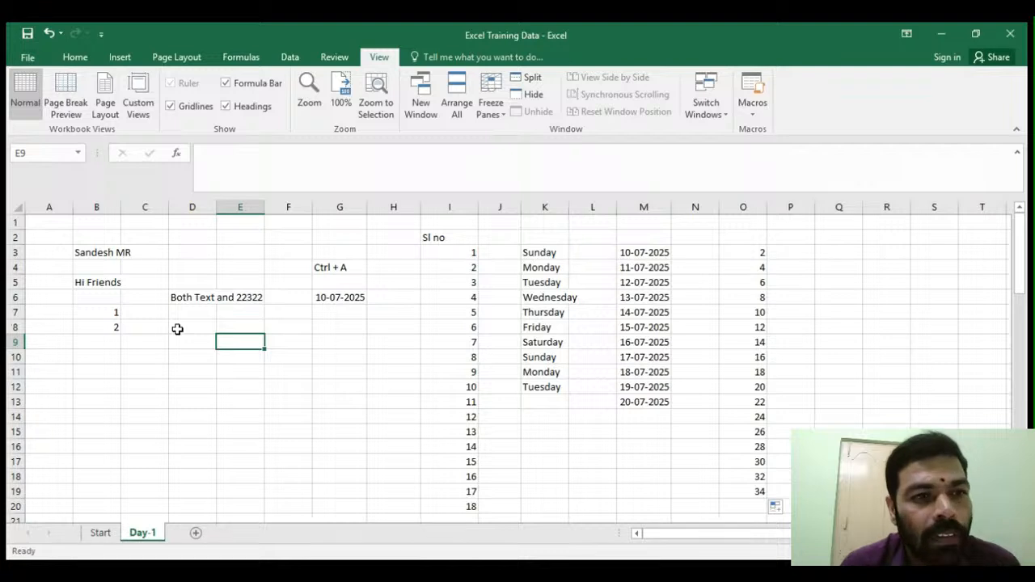
- Select row 2 and then columns B, C and D one at a time to show whole-row and whole-column selection
left_click(94, 247)
left_click(38, 238)
left_click(14, 237)
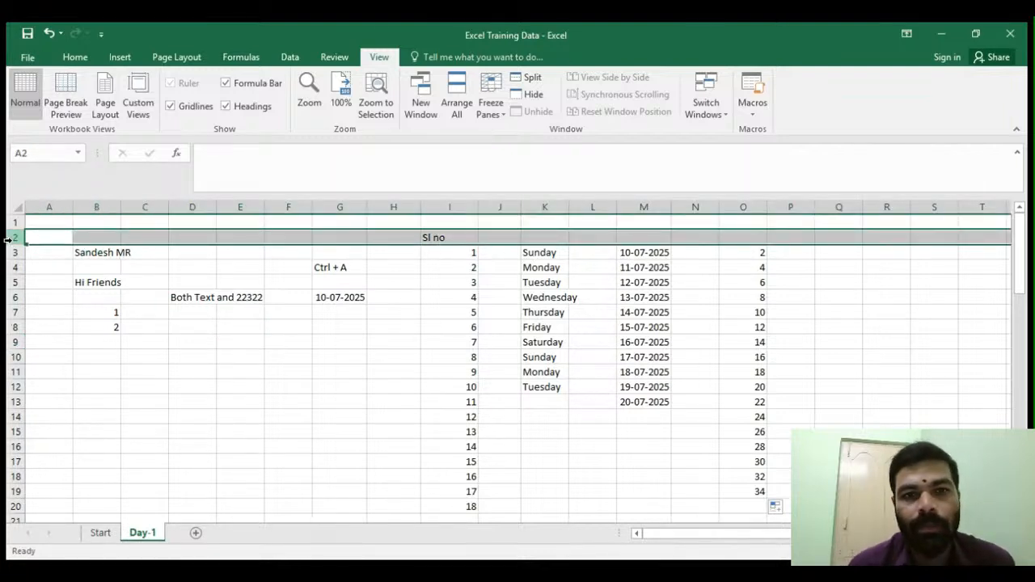
left_click(97, 207)
left_click(145, 207)
left_click(193, 207)
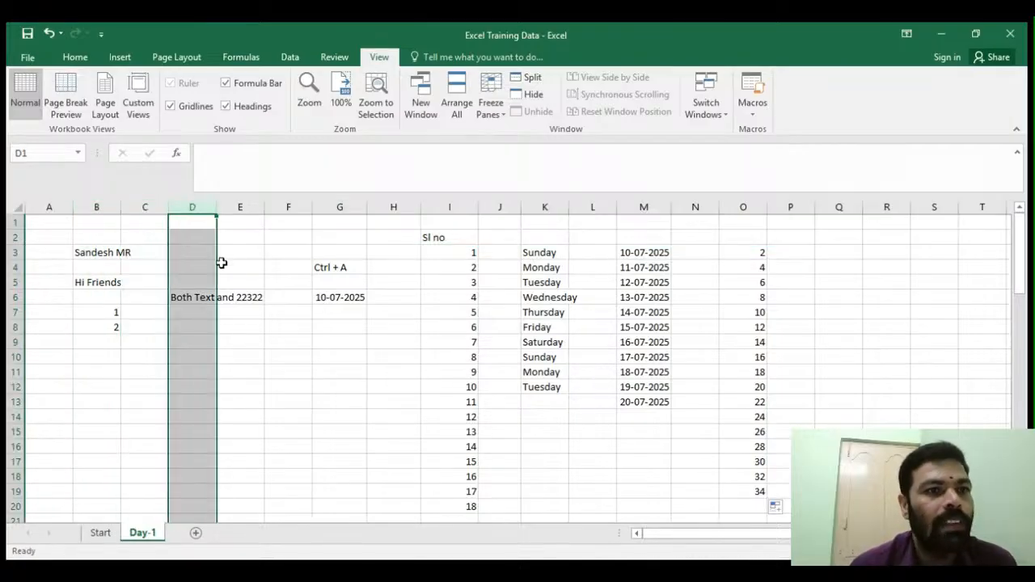
left_click(46, 283)
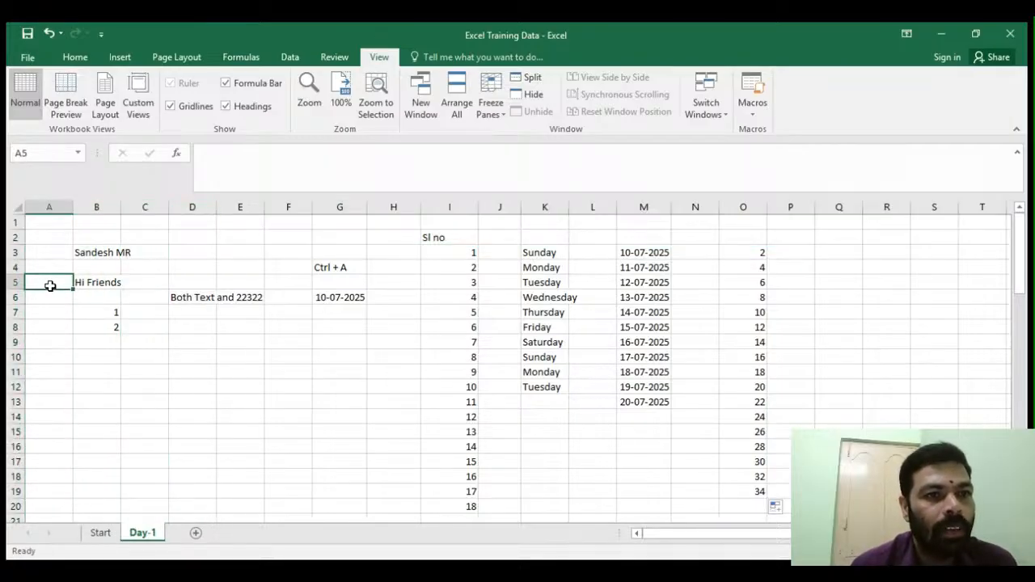
- Enter dfdfd in C2 and dddd in D2, moving across with Tab
left_click(150, 239)
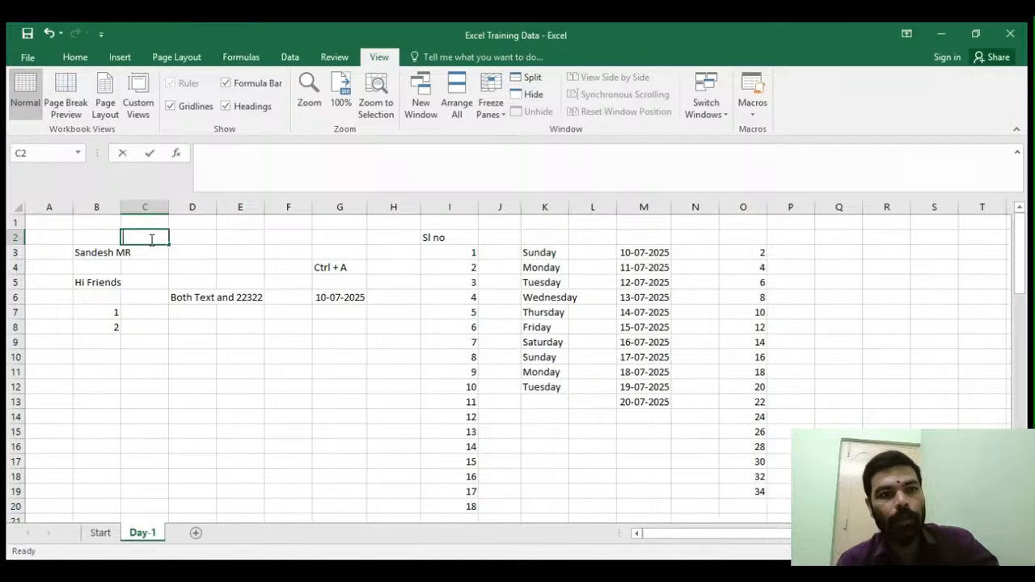
type("dfdfd")
key("Tab")
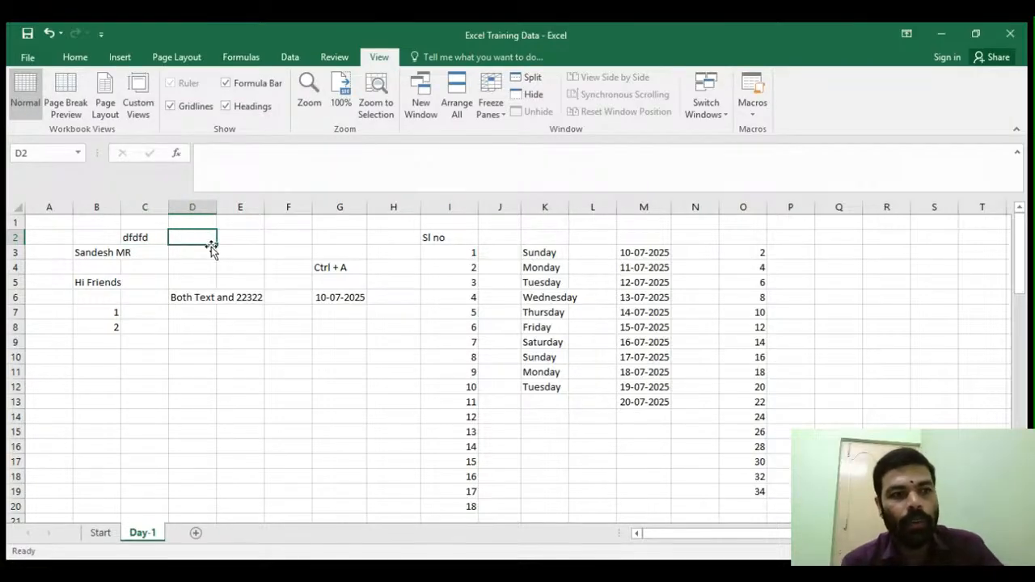
type("dddd")
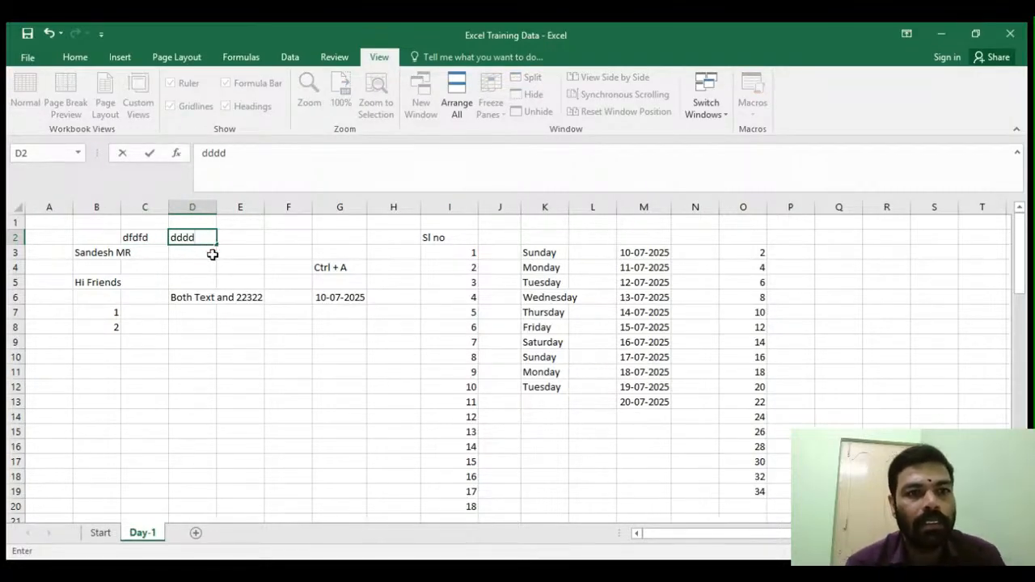
left_click(212, 255)
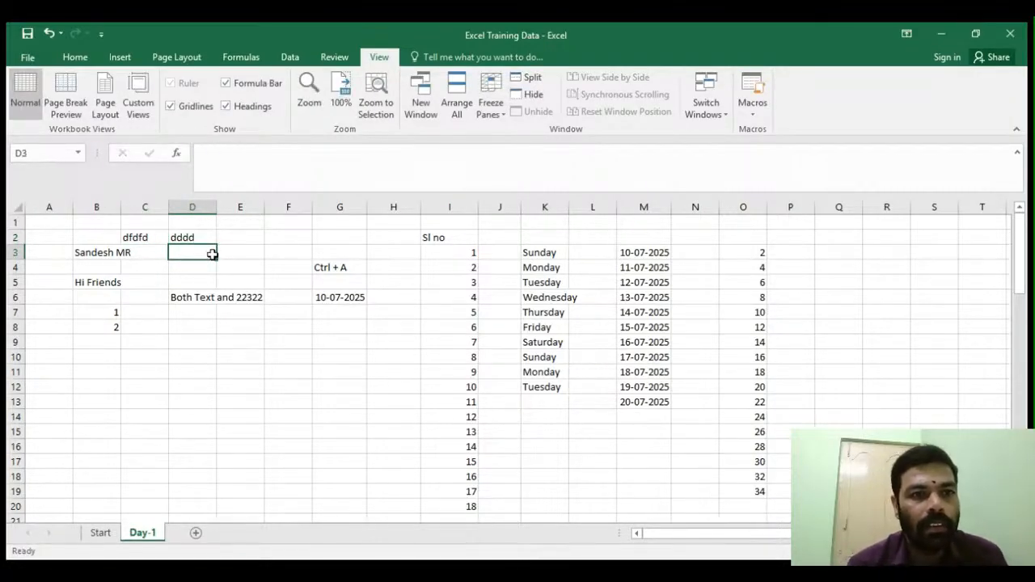
- Enter 1, 2 and 3 in H3:H5 and fill the number series down to H20
left_click(180, 298)
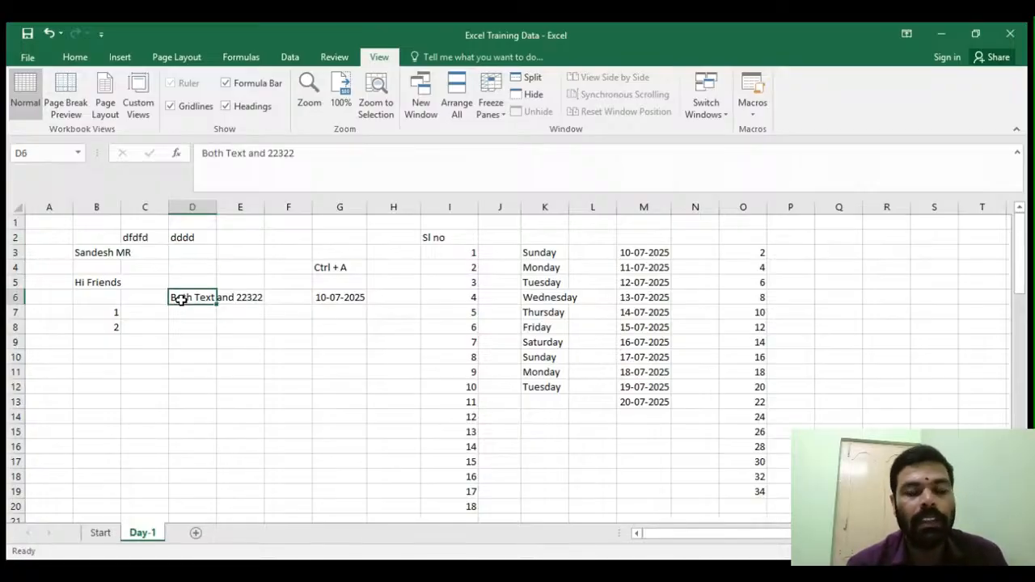
left_click(162, 341)
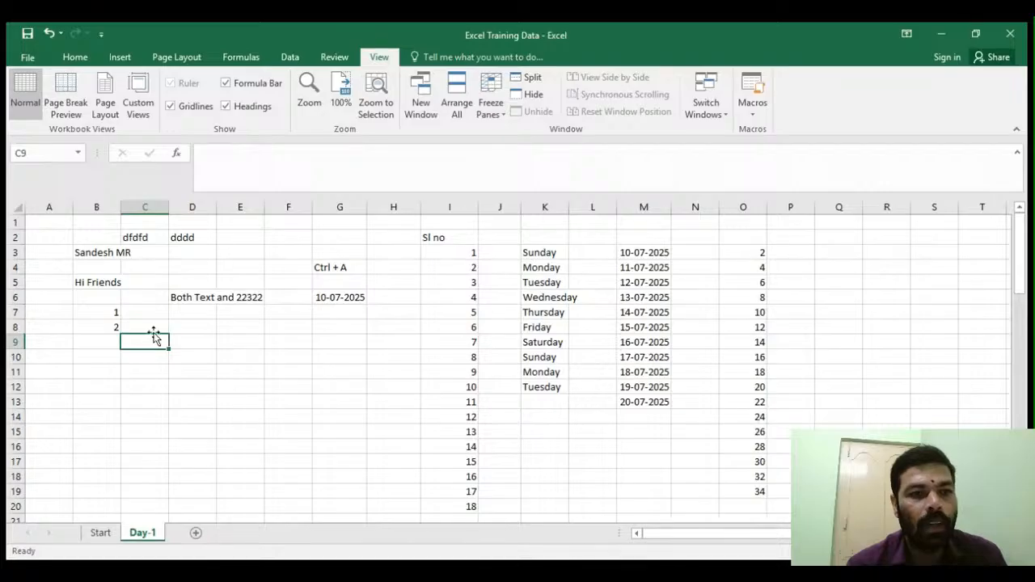
left_click(396, 313)
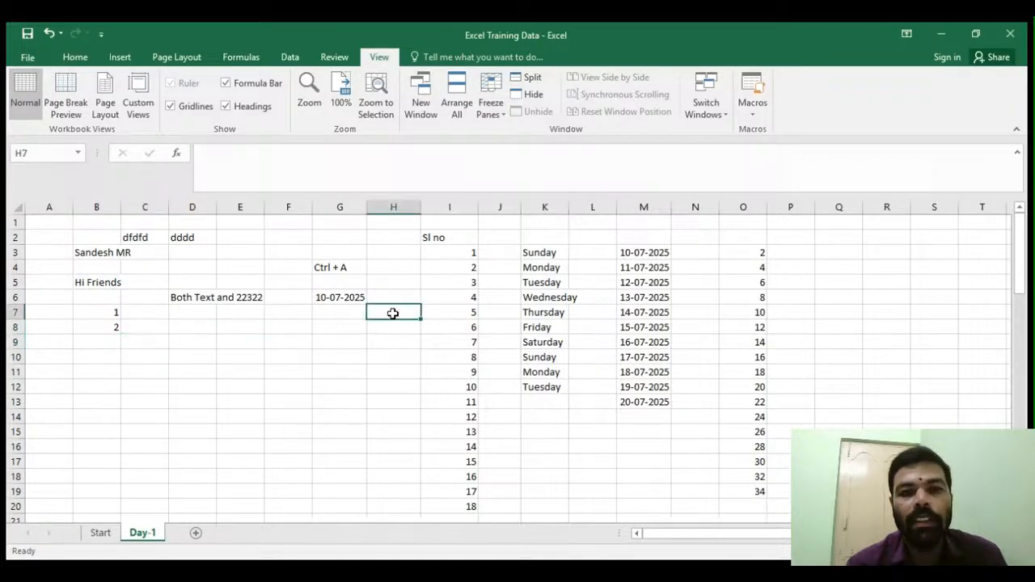
left_click(469, 252)
left_click(409, 255)
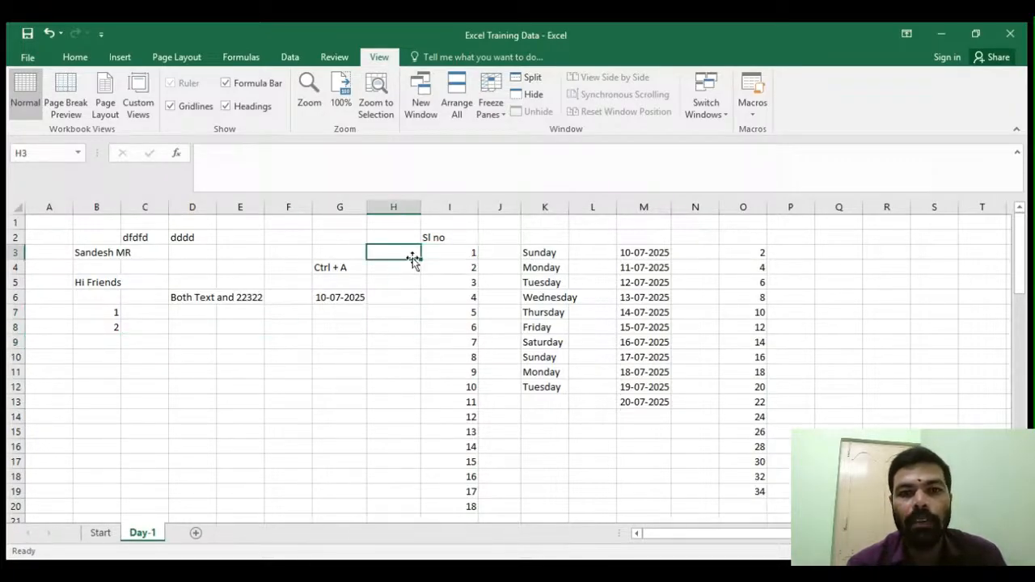
type("1")
key("Return")
type("2")
key("Return")
type("3")
key("Return")
left_click_drag(412, 255, 413, 518)
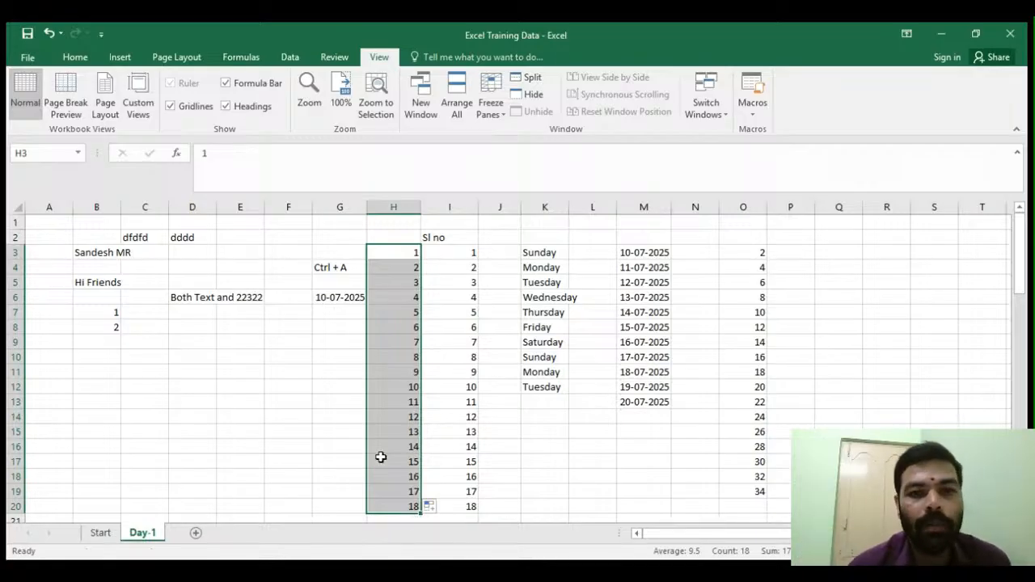
- Clear the filled dates in M5:M14, keeping the first two dates
left_click(331, 433)
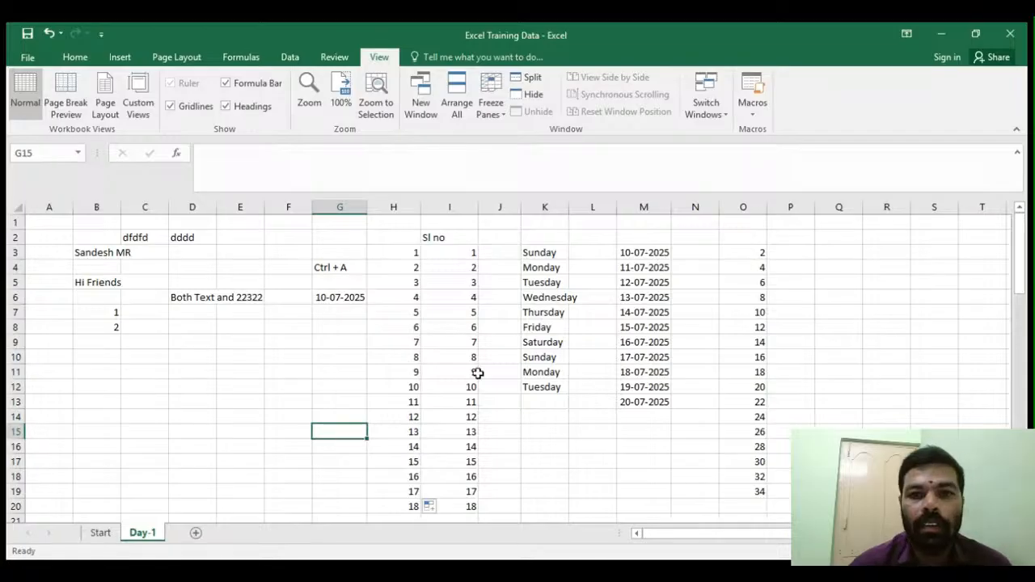
left_click(542, 327)
left_click(637, 258)
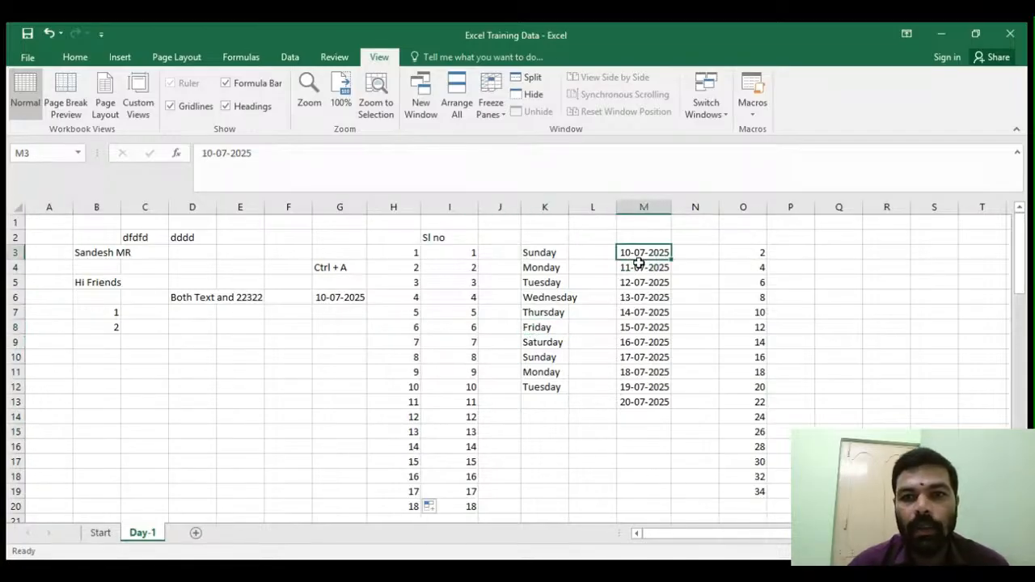
left_click_drag(637, 284, 652, 413)
key("Delete")
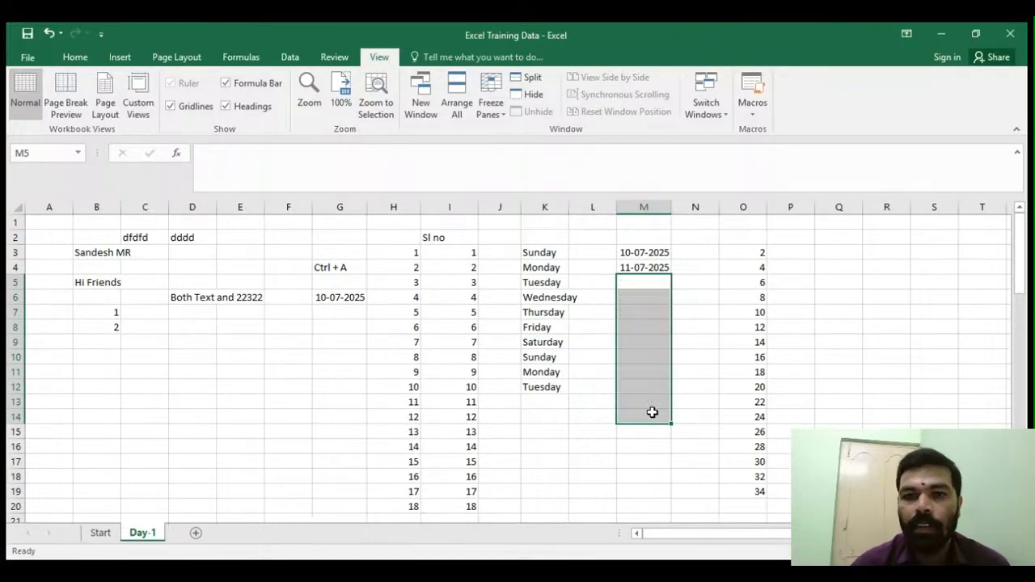
- Fill the two dates in M3:M4 down to M18 and inspect the resulting yearly pattern
left_click_drag(647, 255, 667, 480)
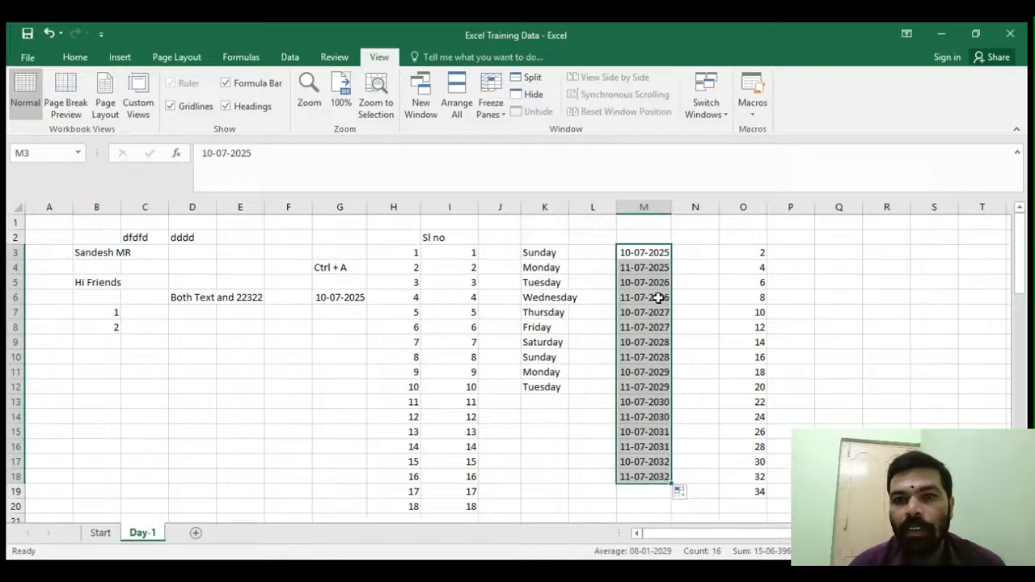
left_click(658, 301)
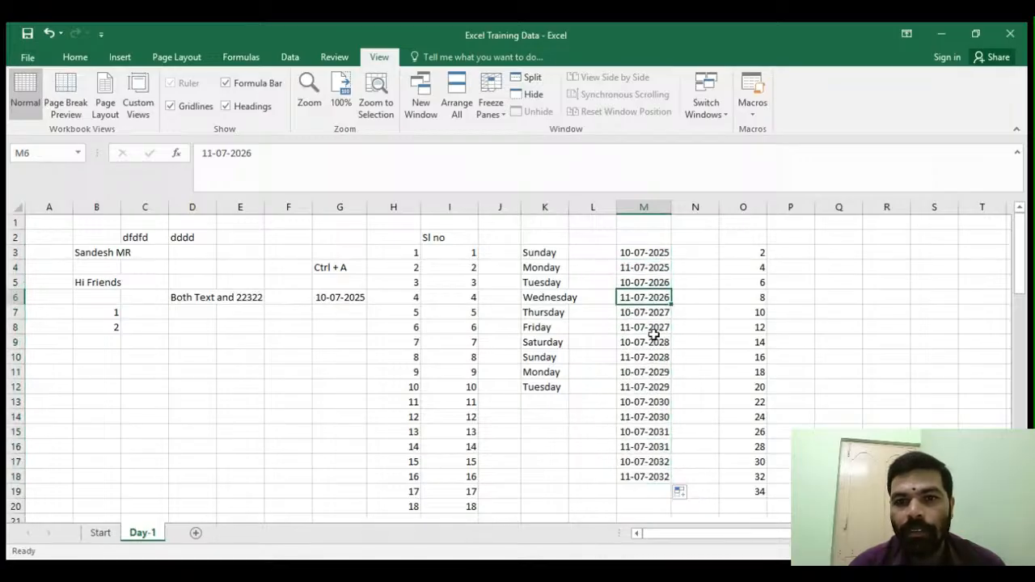
left_click(652, 356)
left_click(652, 387)
left_click(651, 402)
left_click(652, 417)
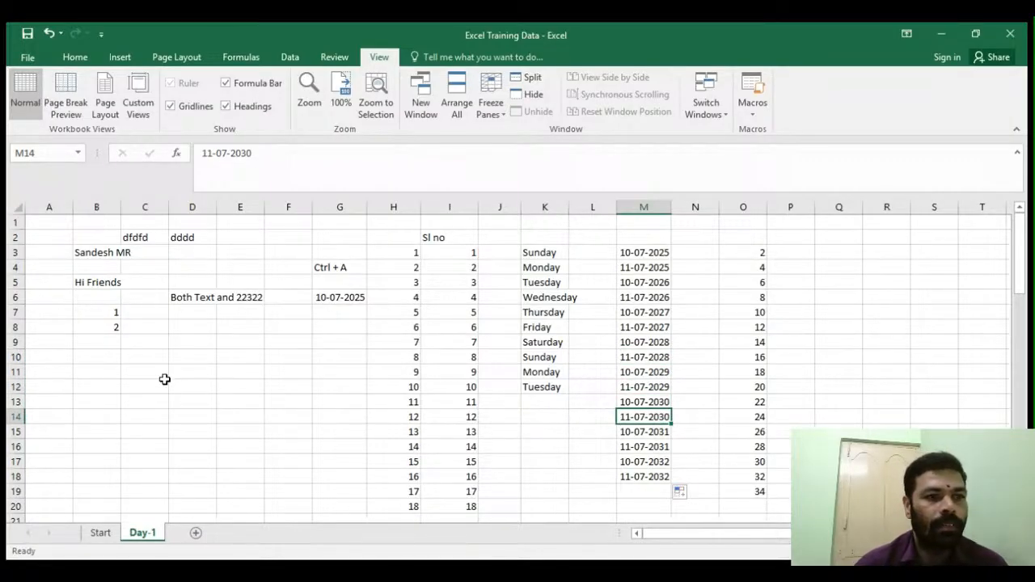
- Examine the fruit tables below, selecting the counts in C26:C29 and checking the total formula in C37
scroll(151, 366, "down", 4)
scroll(150, 366, "down", 2)
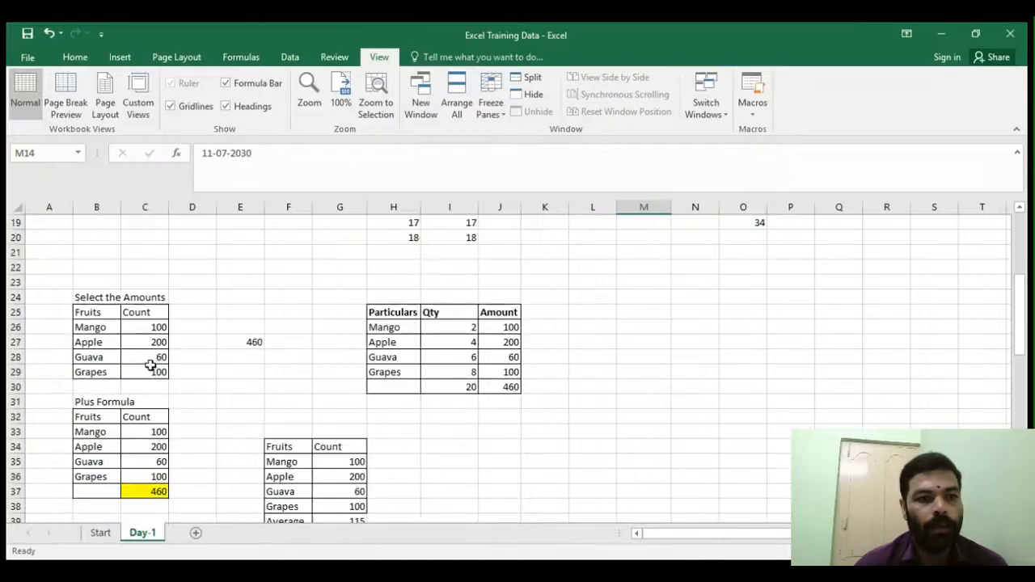
left_click(150, 375)
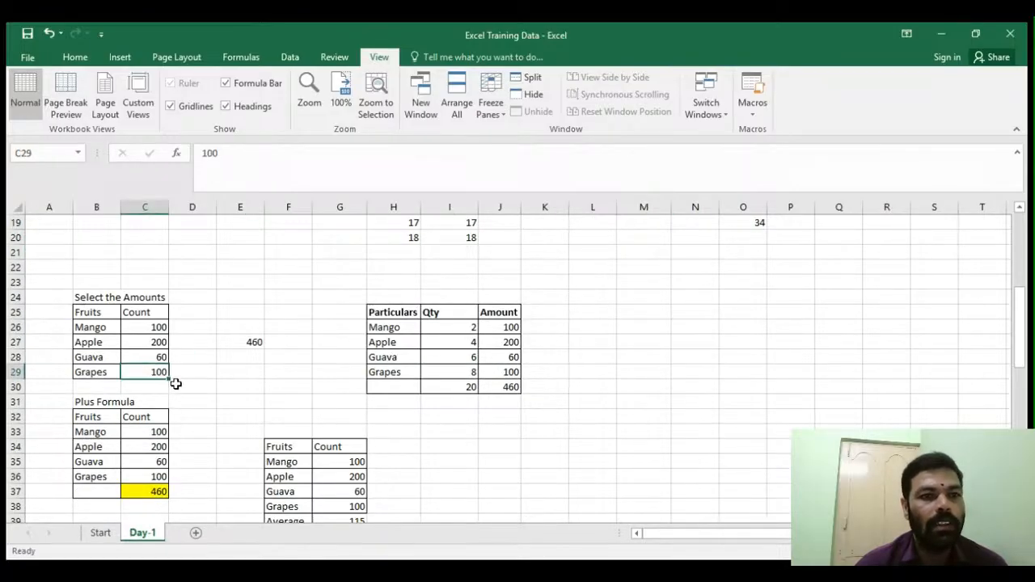
left_click_drag(148, 328, 151, 366)
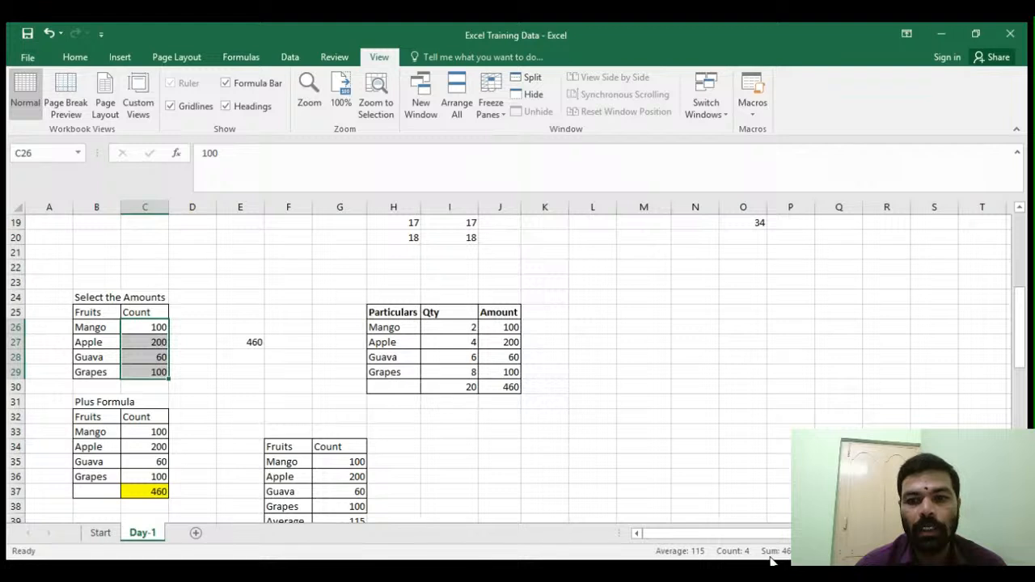
scroll(196, 418, "down", 2)
left_click(155, 400)
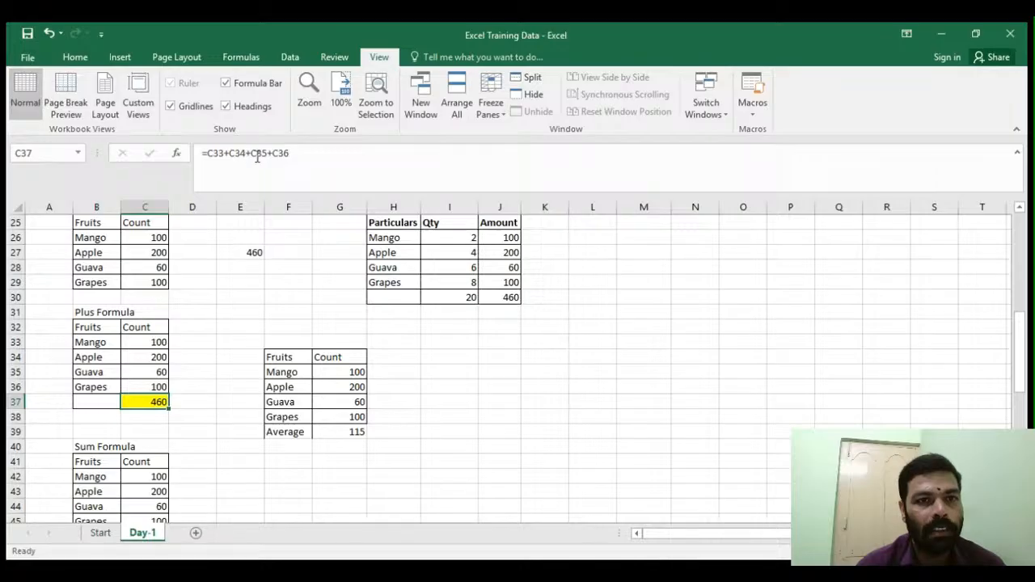
left_click(218, 323)
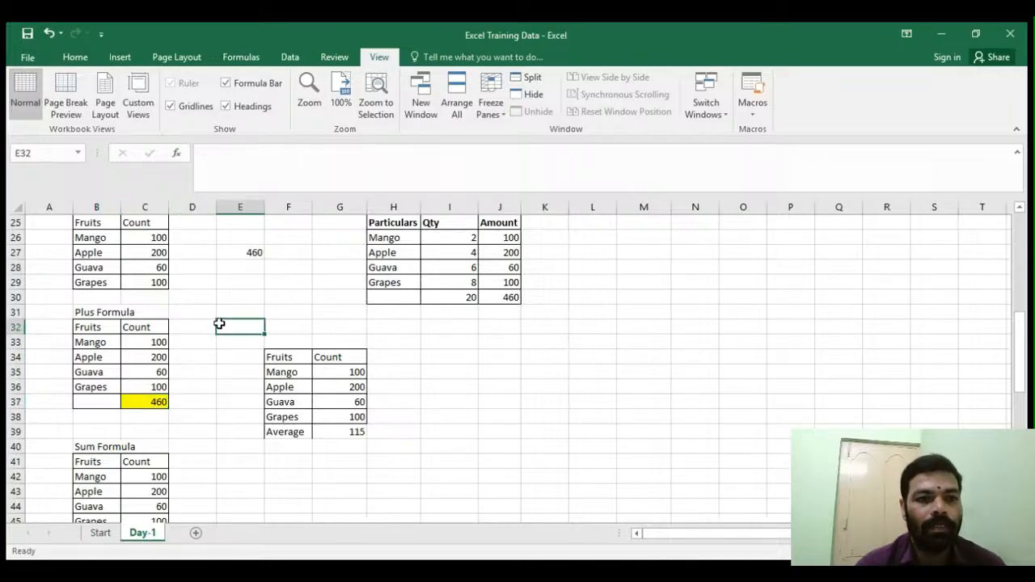
scroll(214, 321, "down", 3)
scroll(202, 317, "down", 1)
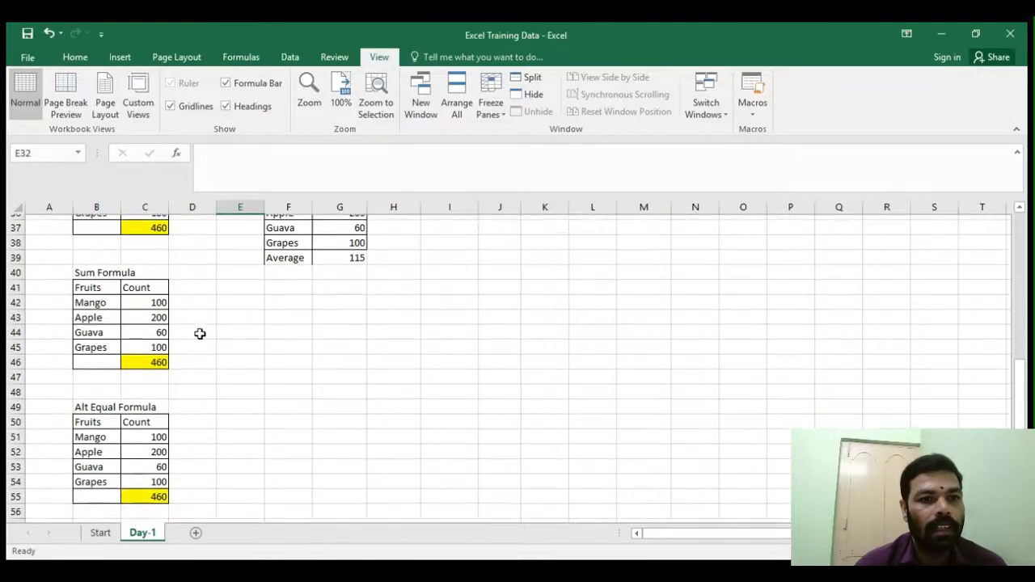
left_click(200, 371)
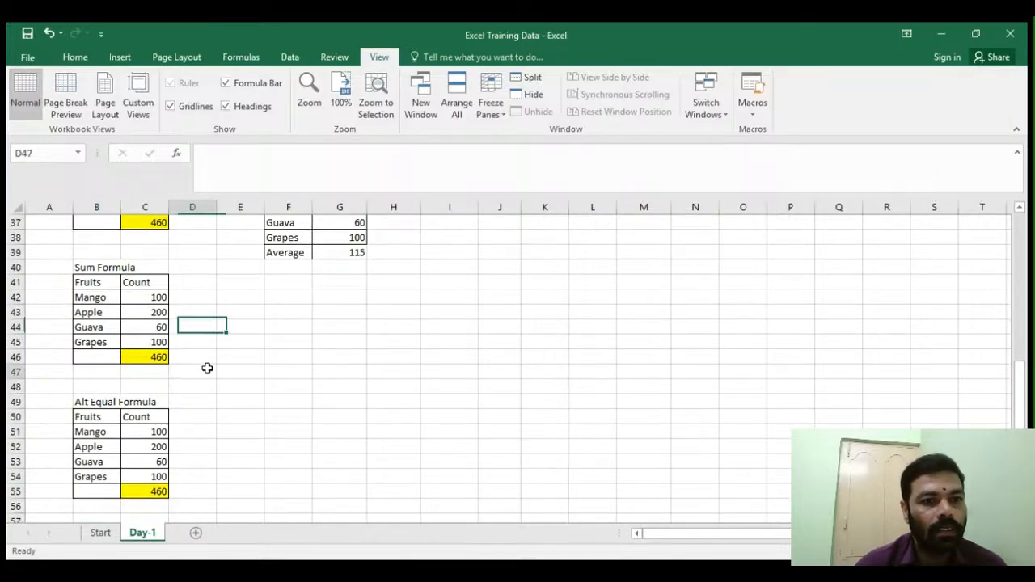
- Examine the Sum Formula and Alt Equal Formula tables, selecting the counts C42:C45 and checking the totals in C46 and C55
left_click(151, 357)
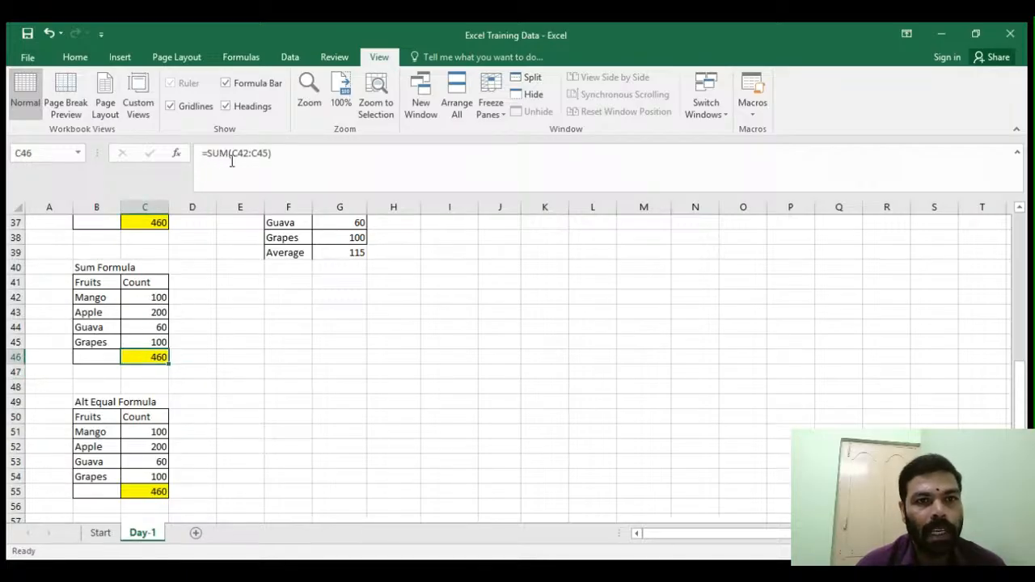
left_click_drag(150, 296, 153, 339)
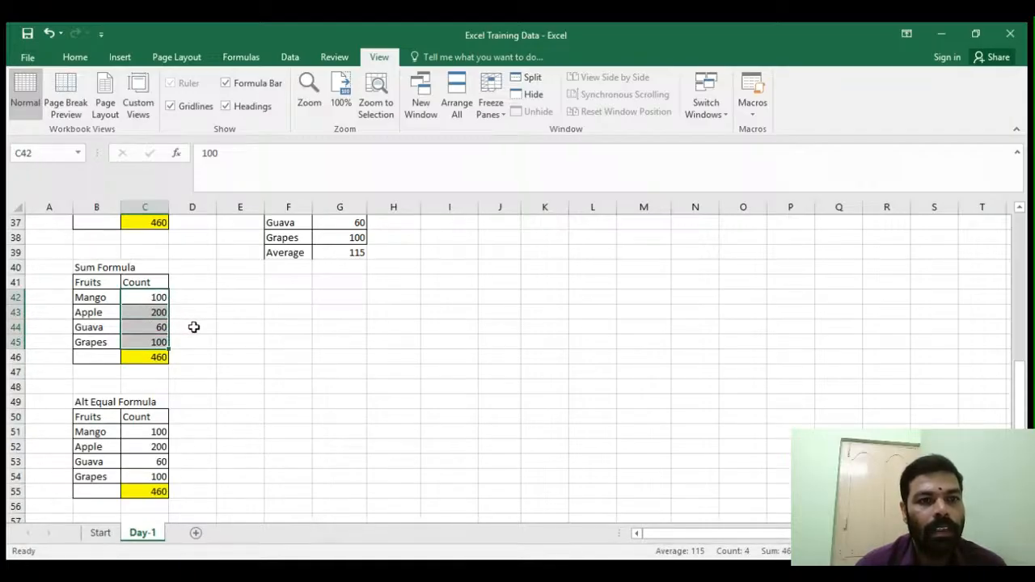
left_click(154, 356)
scroll(198, 340, "down", 3)
left_click(162, 356)
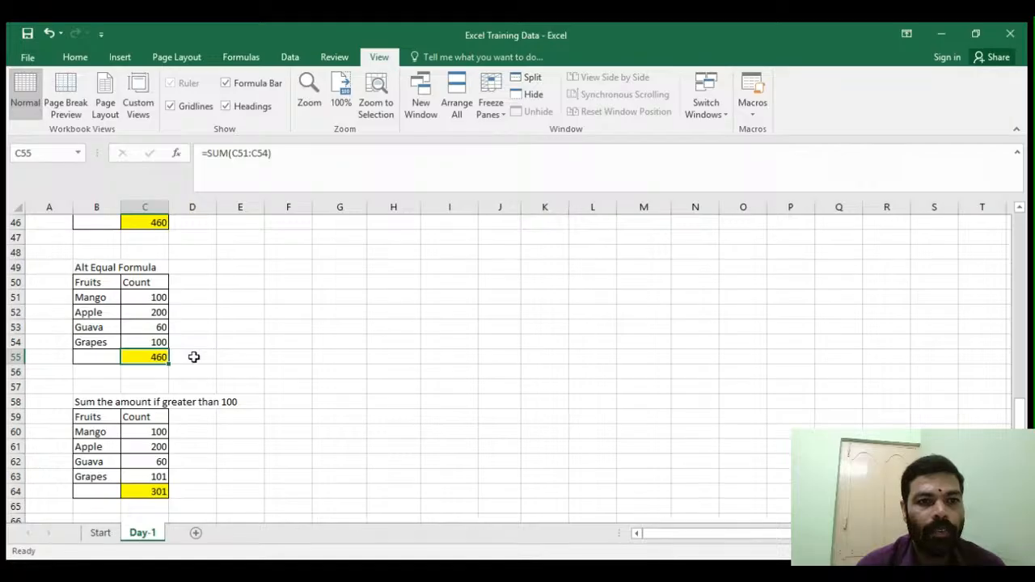
left_click(147, 371)
scroll(180, 372, "down", 2)
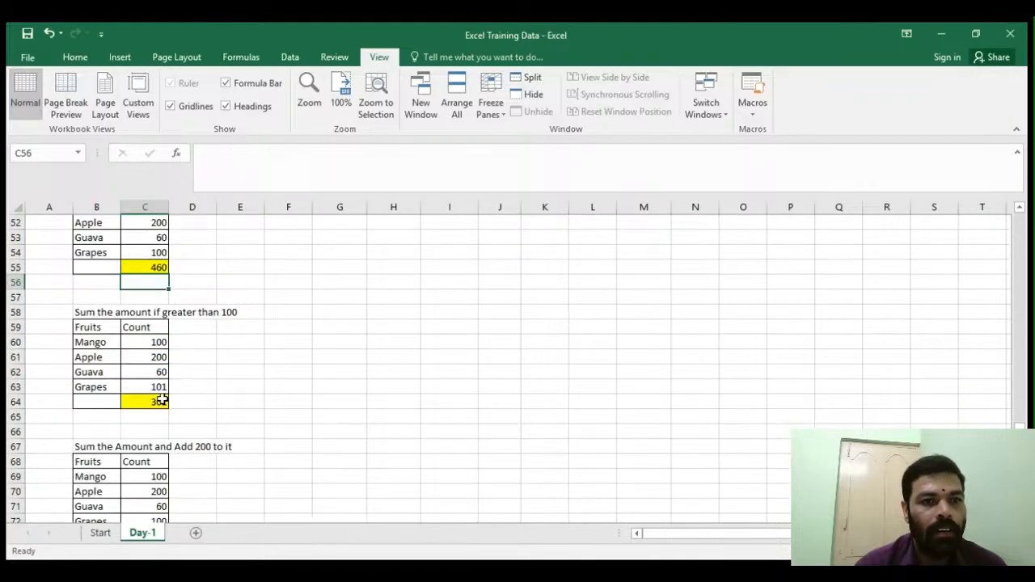
left_click(133, 358)
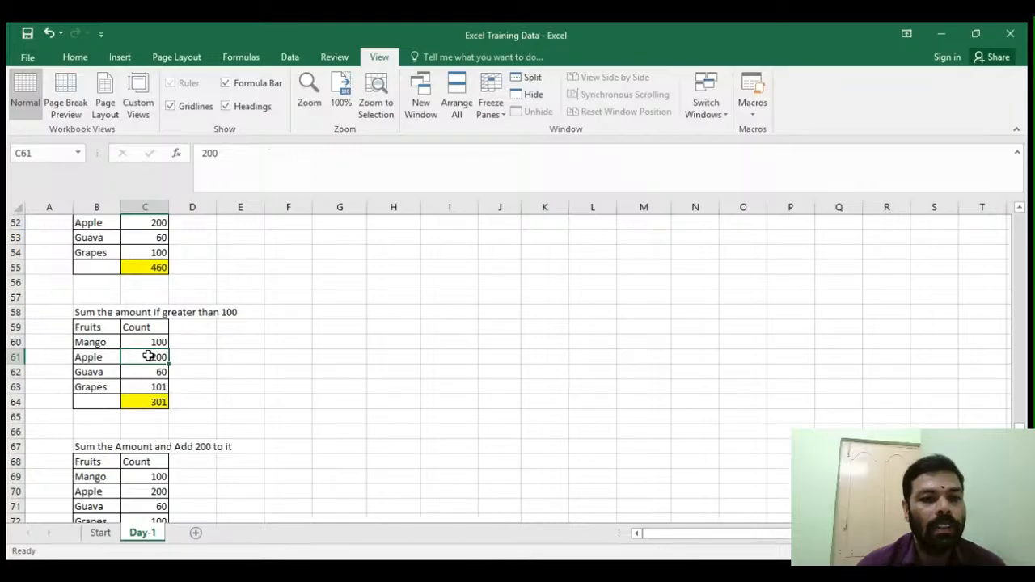
- Examine the SUMIF total for counts greater than 100 in C64 and the adjusted SUM total in C73
left_click_drag(145, 342, 142, 387)
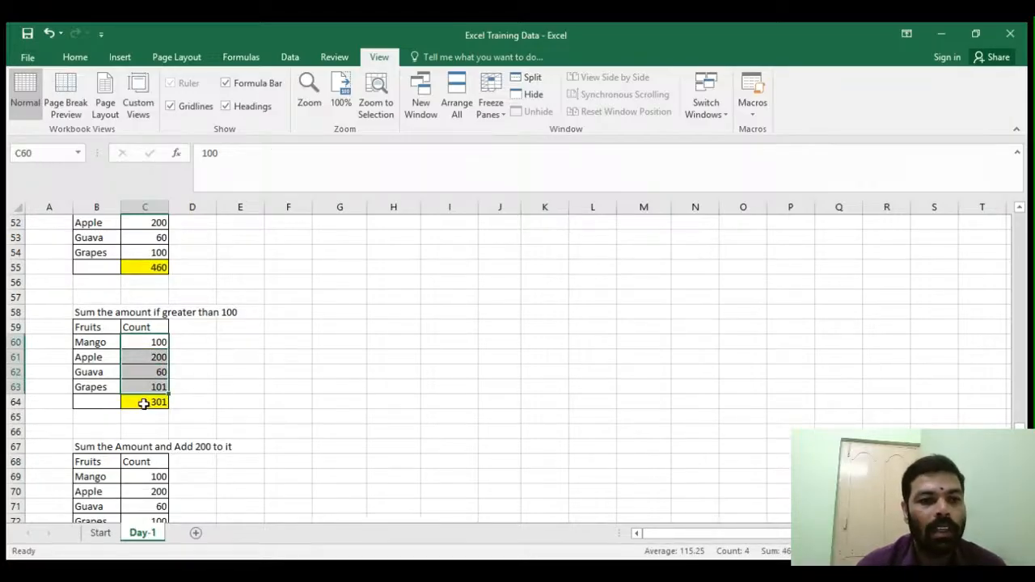
left_click(151, 403)
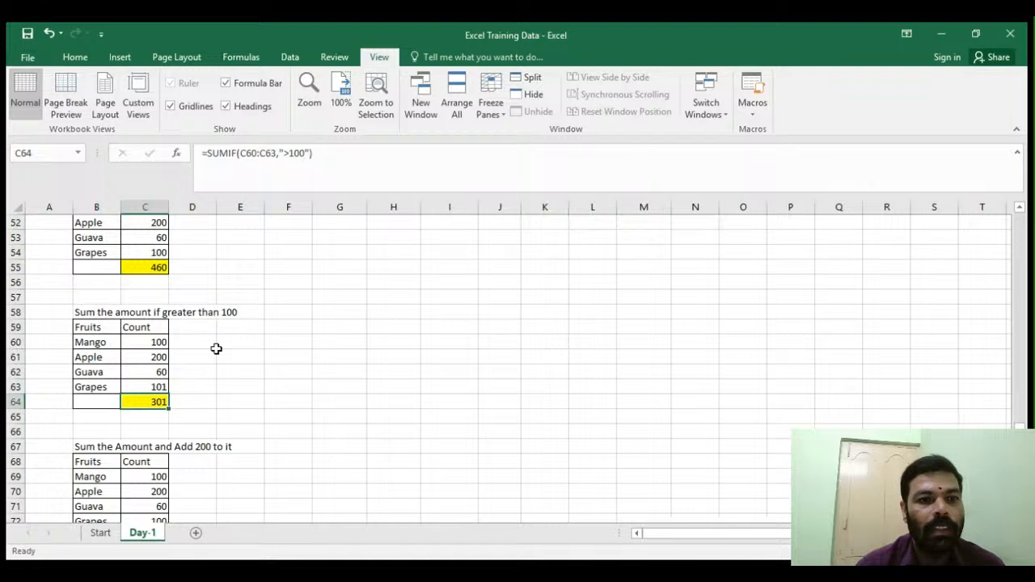
left_click(200, 389)
scroll(199, 394, "down", 1)
scroll(199, 394, "down", 2)
left_click(145, 356)
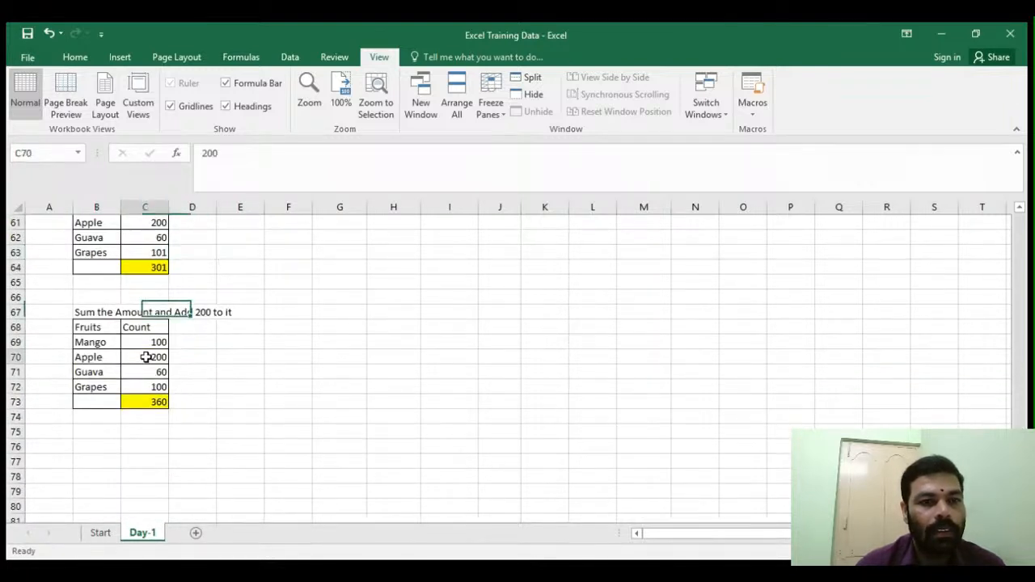
left_click(95, 314)
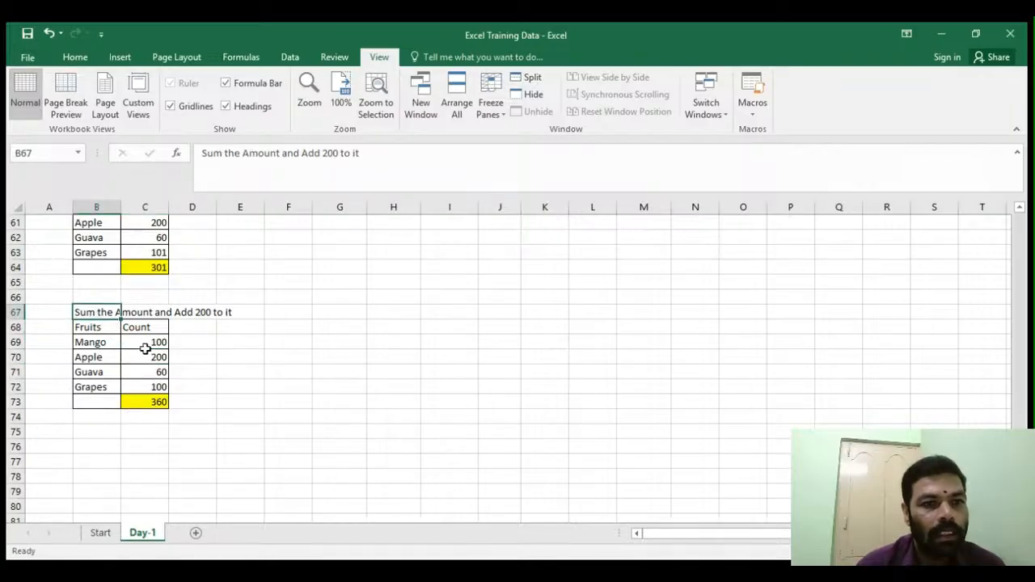
left_click(140, 403)
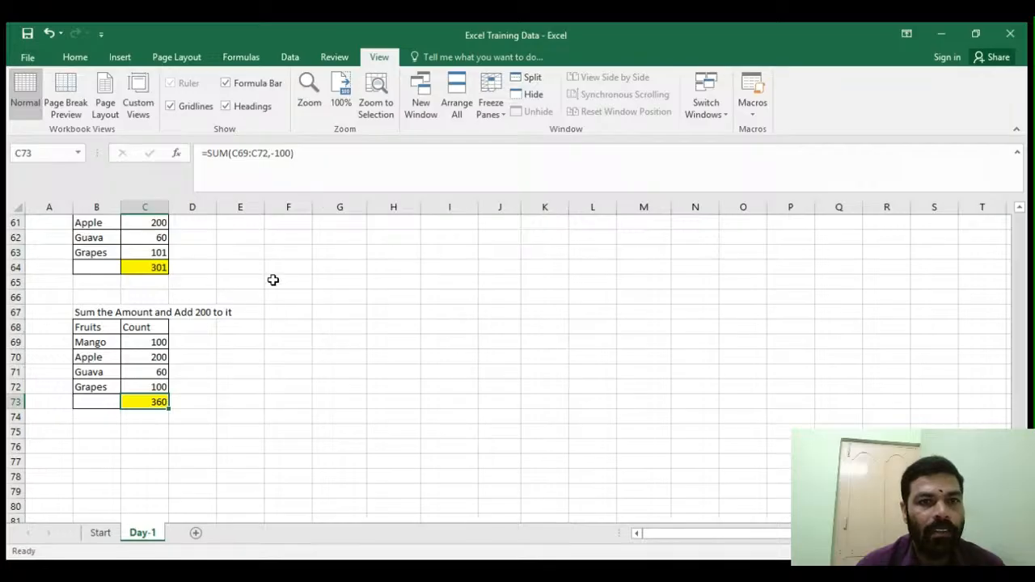
left_click(236, 368)
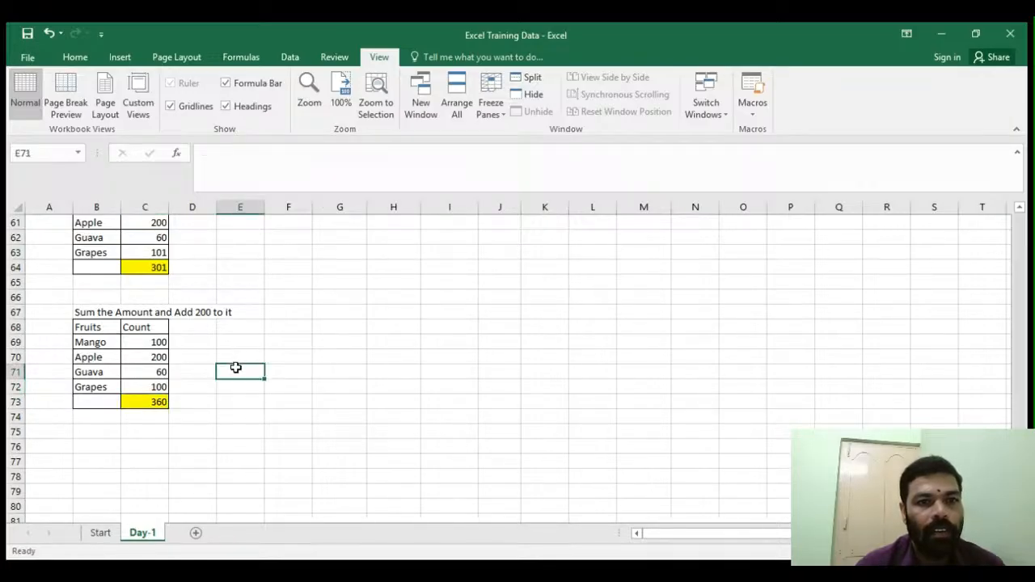
- Clear the Qty and Amount totals in I30:J30 and recreate both with AutoSum
scroll(385, 421, "up", 13)
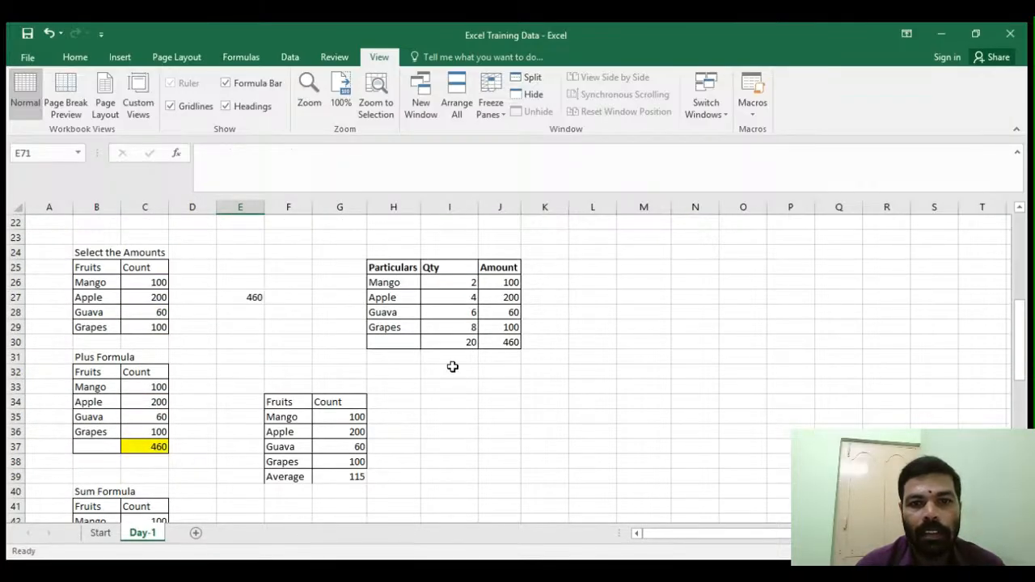
left_click_drag(462, 342, 506, 343)
key("Delete")
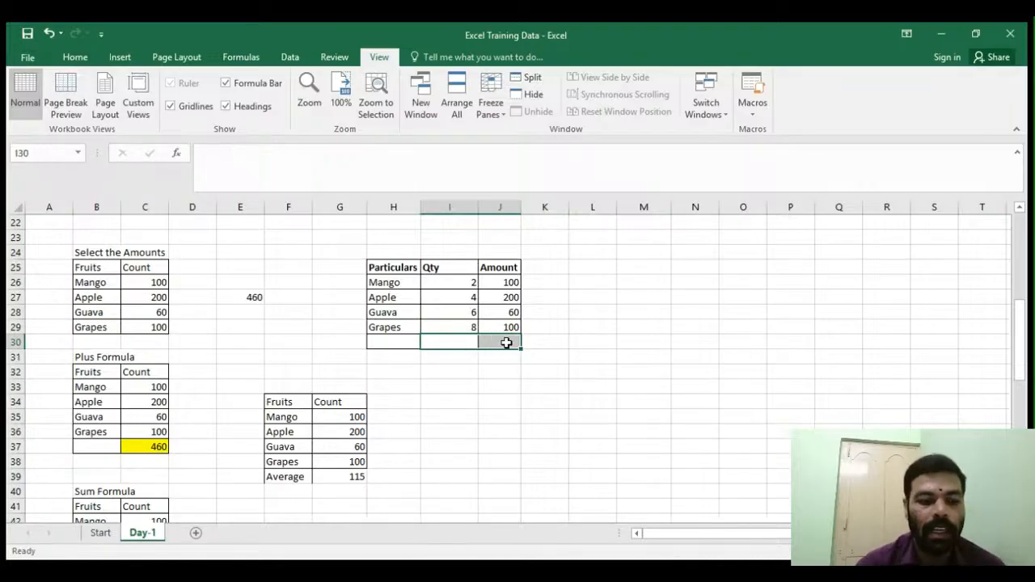
key("alt+equal")
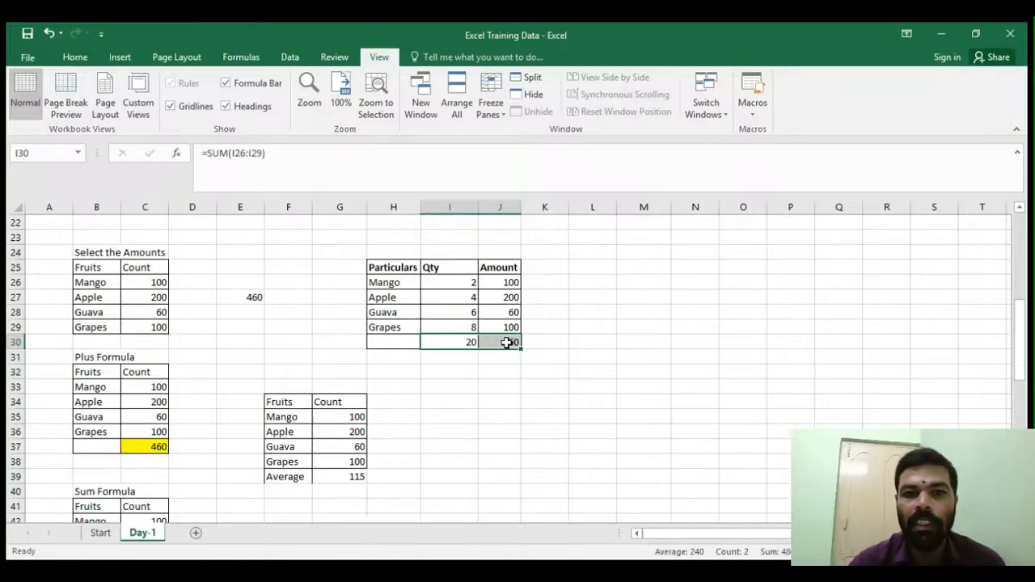
left_click(474, 399)
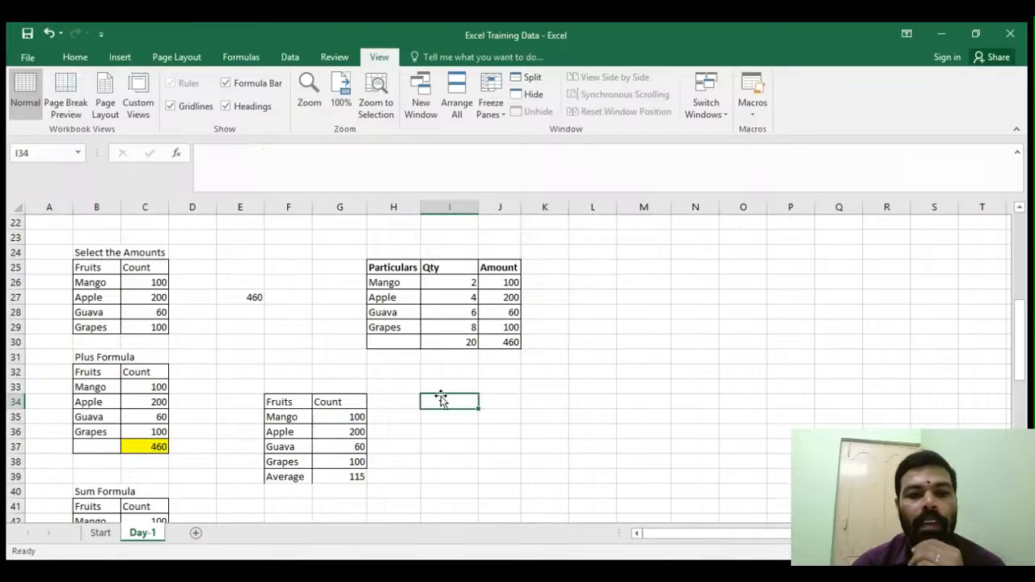
- Check the AVERAGE formula in G39 against the counts G35:G38 and give G39 an orange fill
scroll(433, 392, "down", 2)
left_click(344, 387)
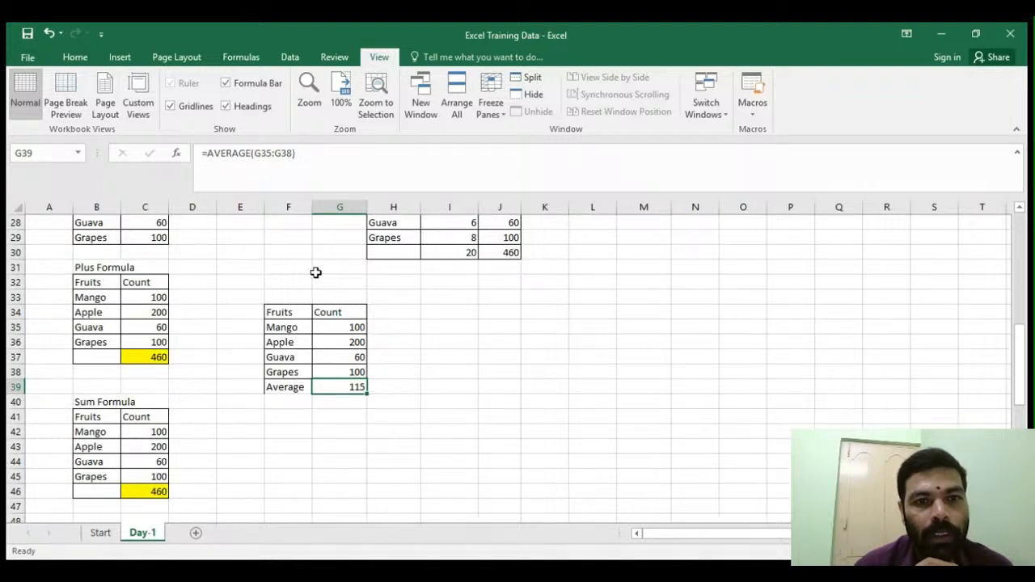
left_click_drag(338, 329, 335, 371)
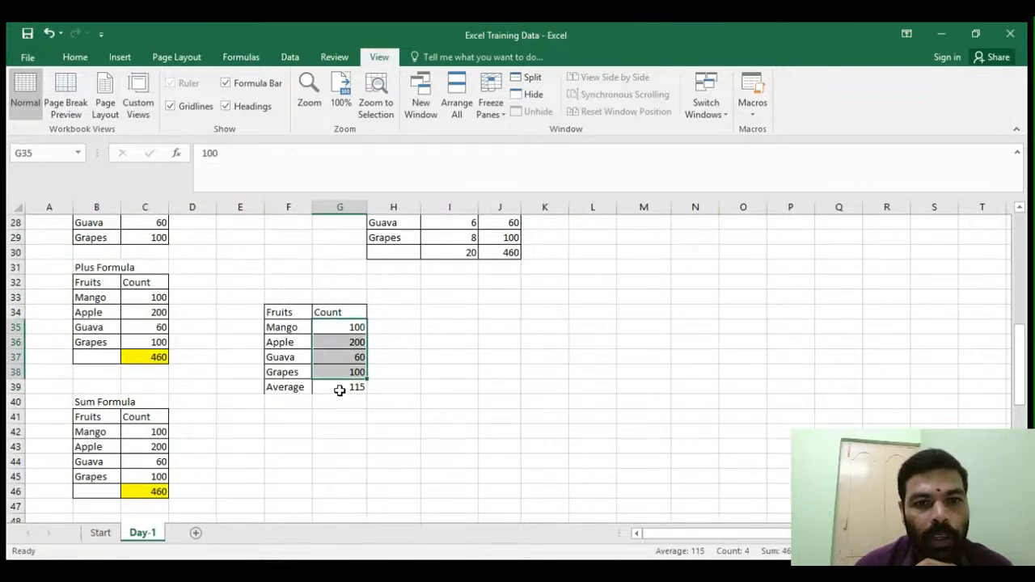
left_click(340, 394)
left_click(74, 58)
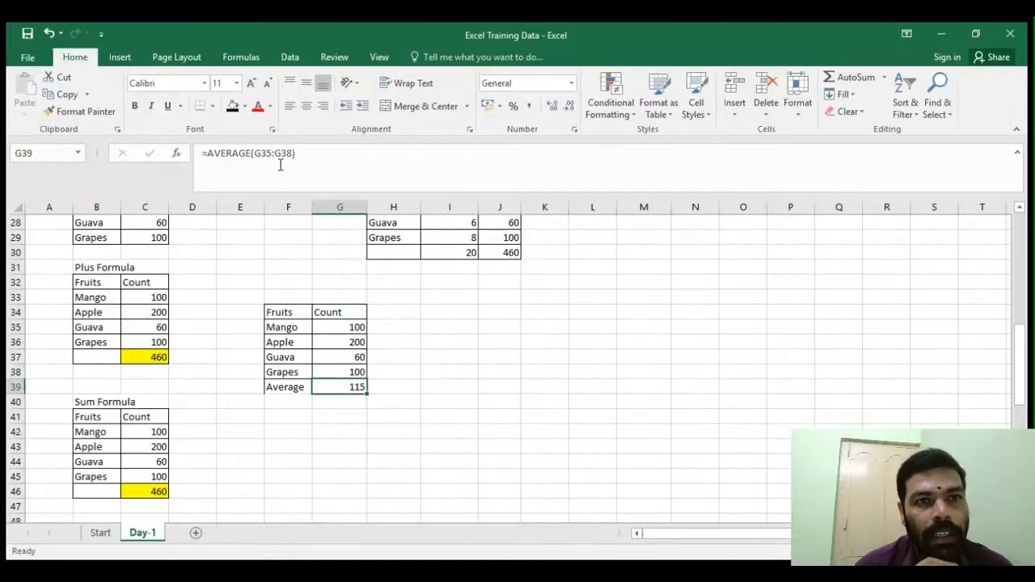
left_click(238, 108)
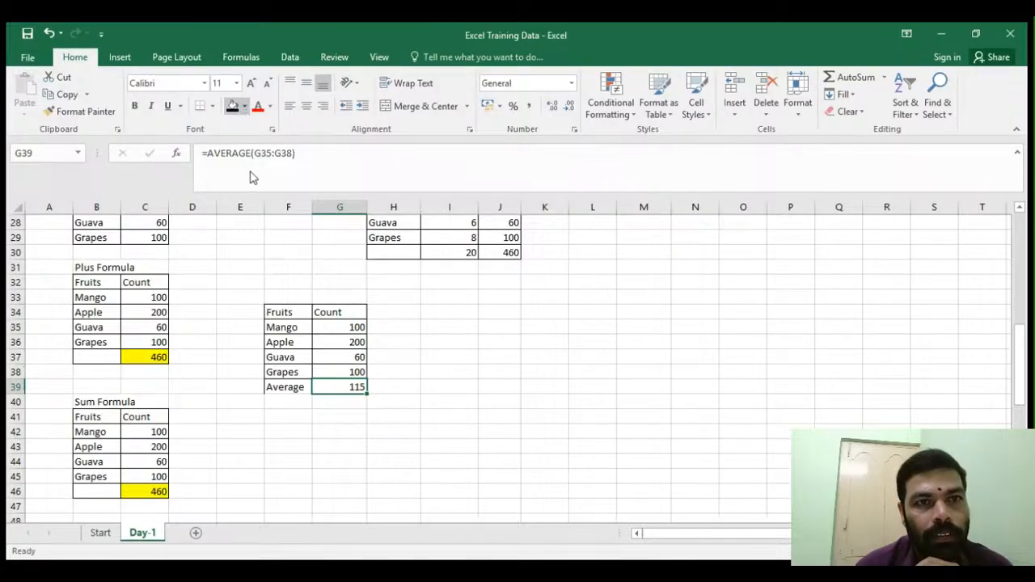
left_click(426, 389)
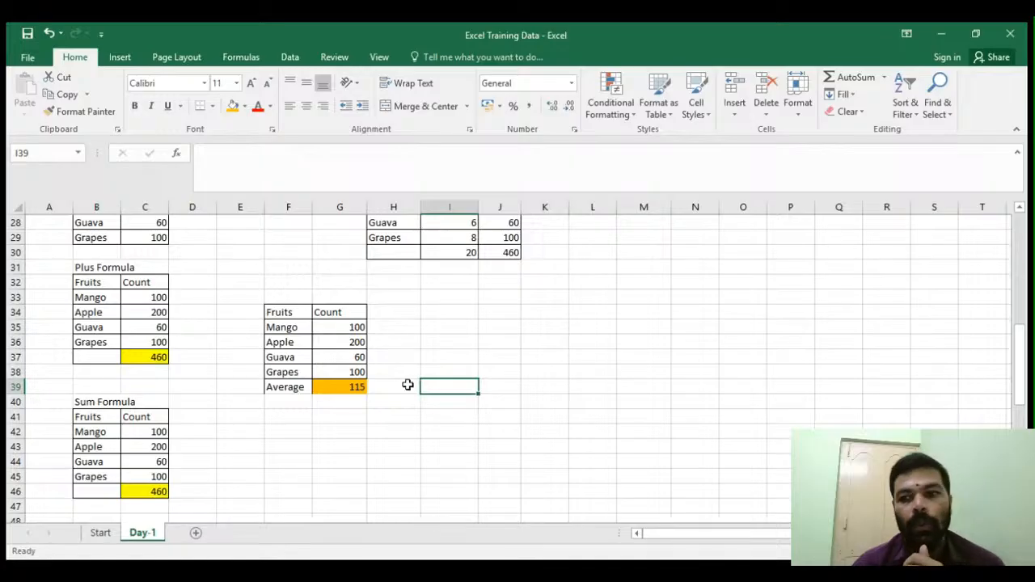
left_click(409, 359)
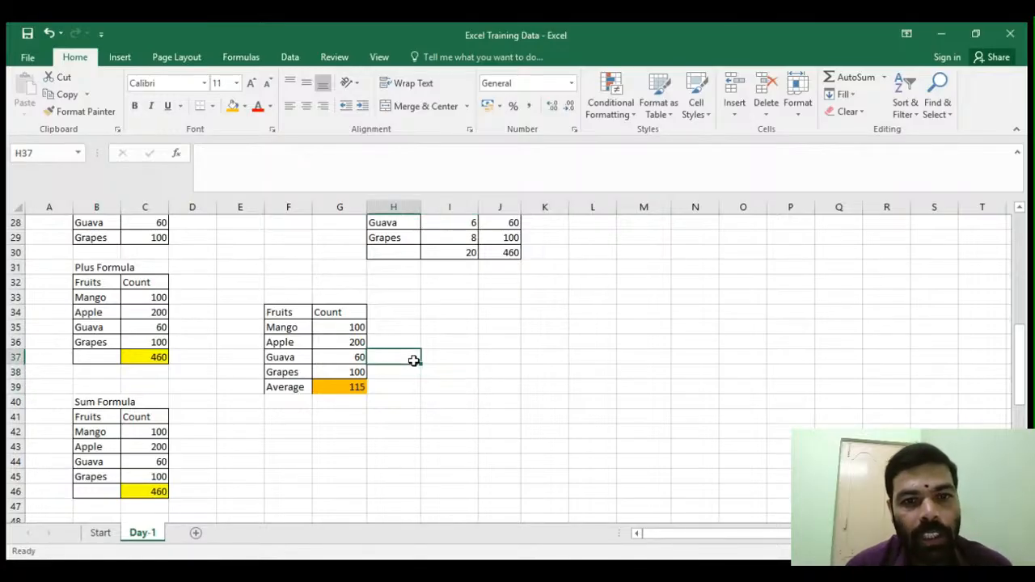
left_click(398, 443)
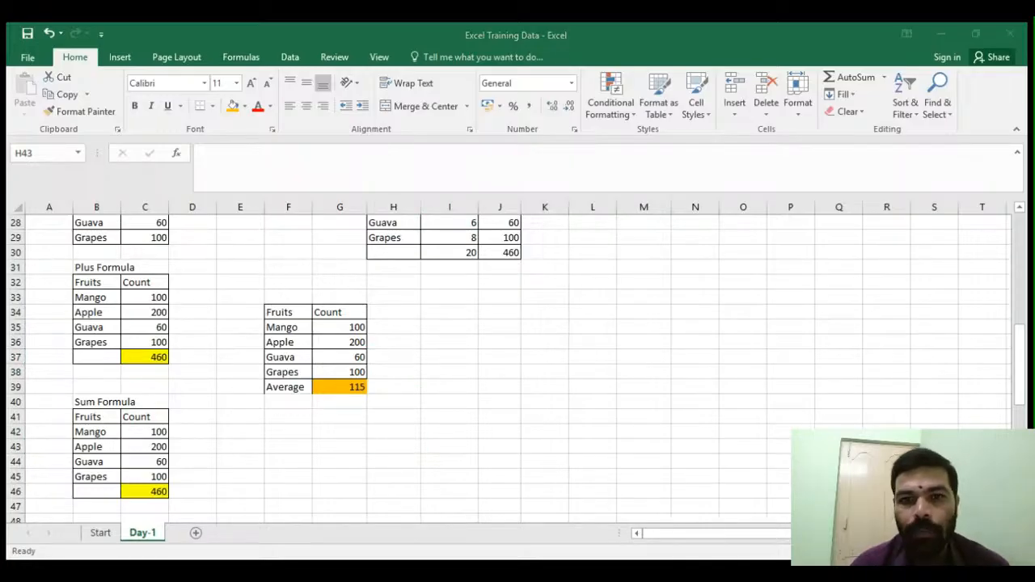